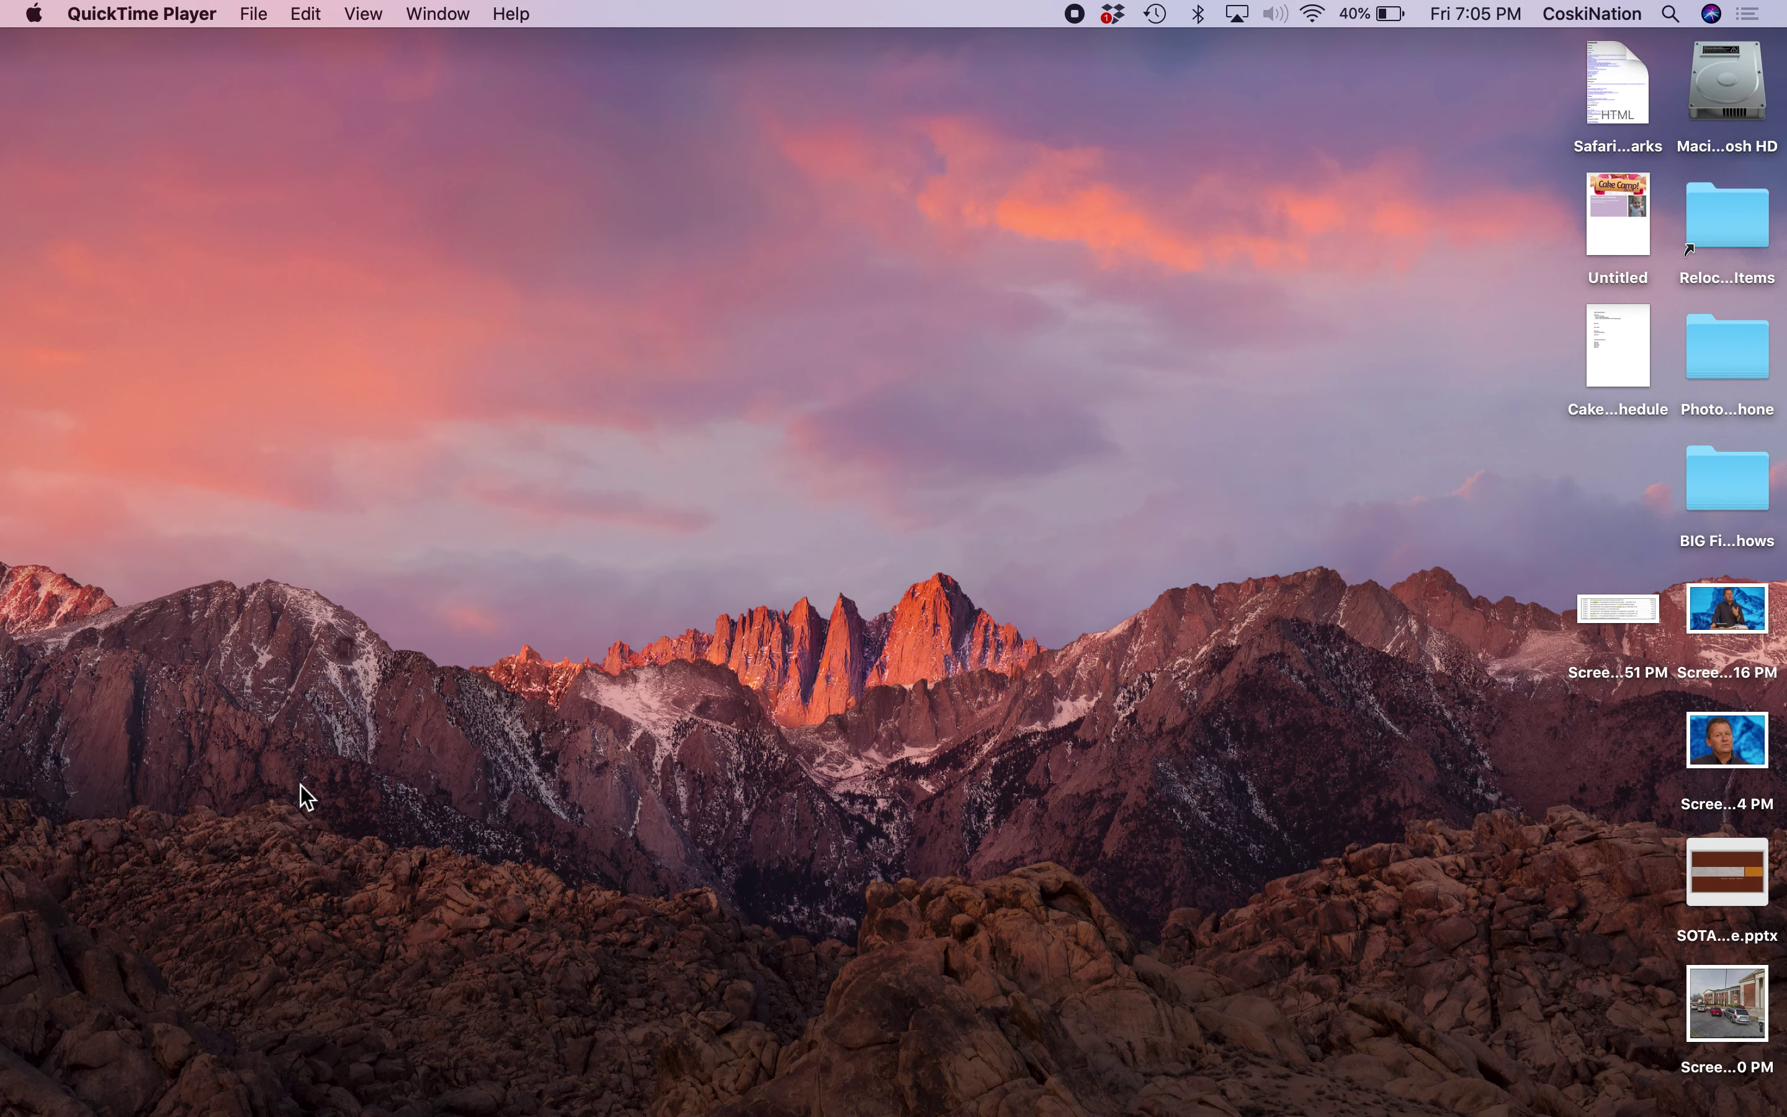
Step: Switch to Safari and bring up the Northgate gym diagram in Lucidchart
mouse_move(309, 1112)
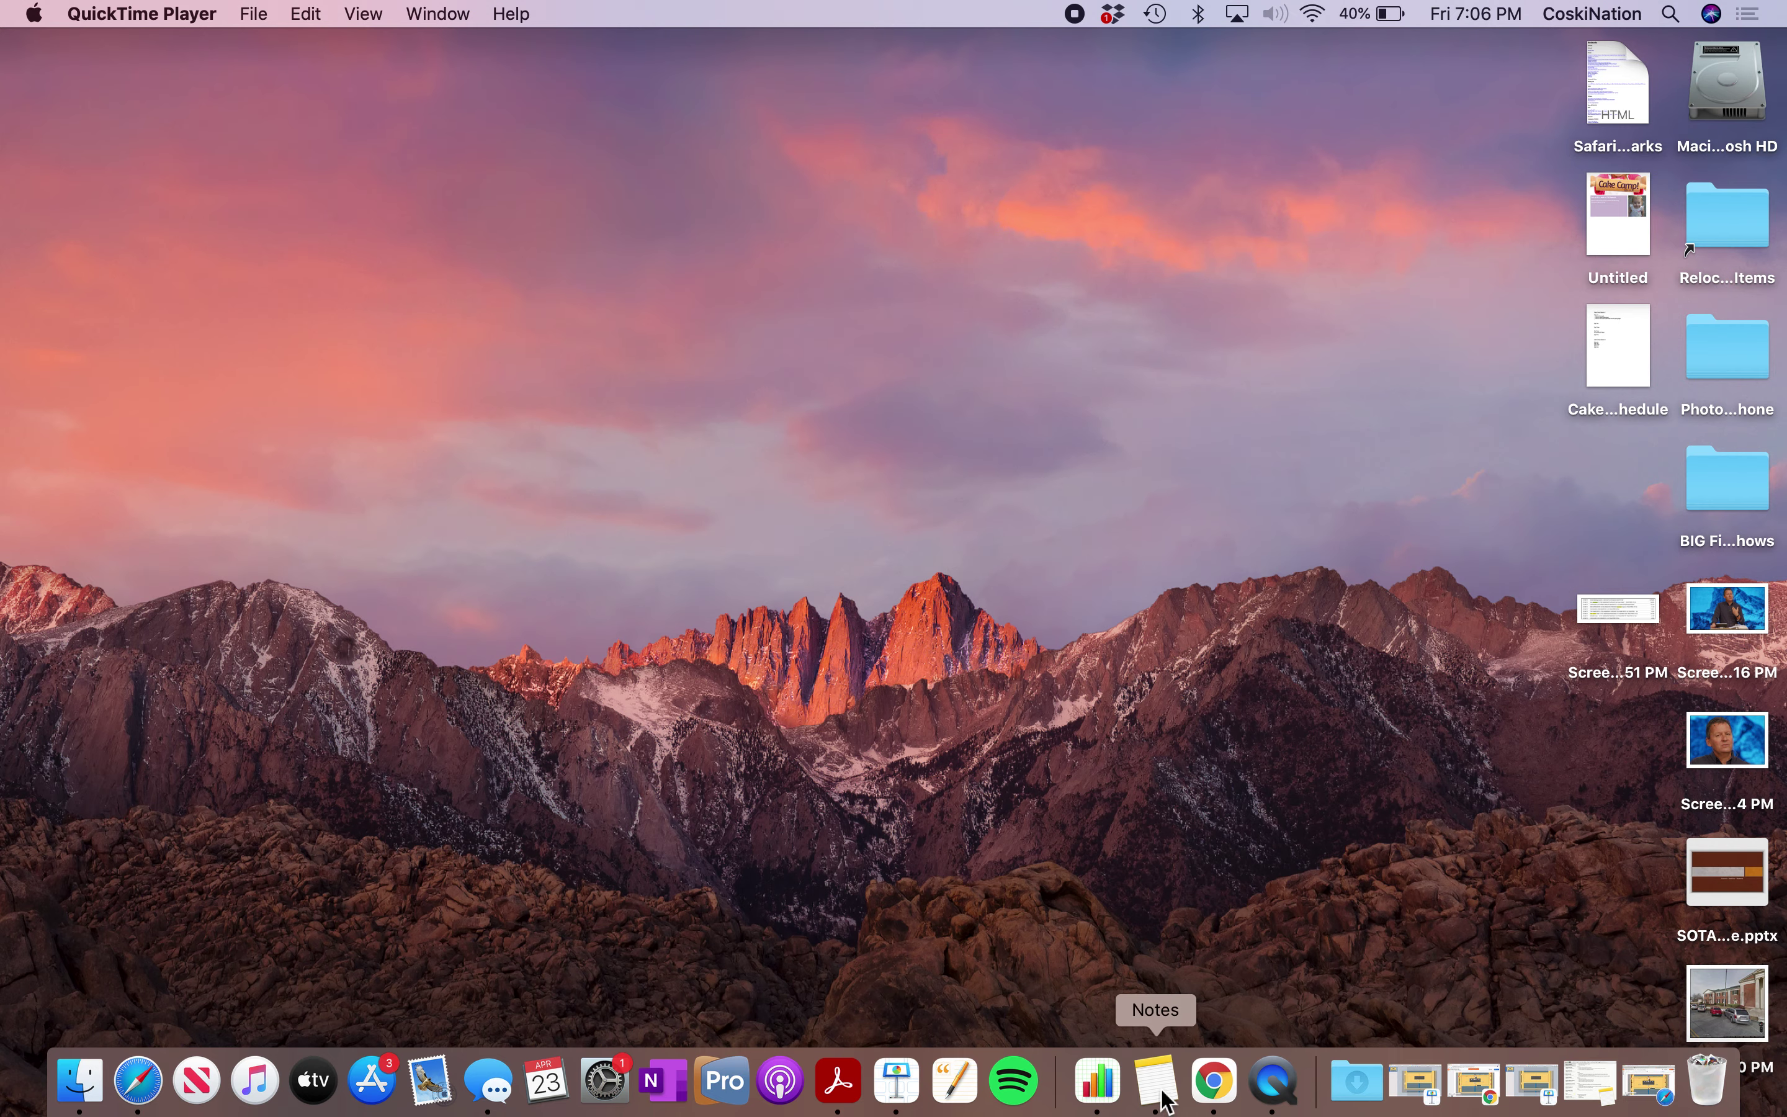
click(137, 1080)
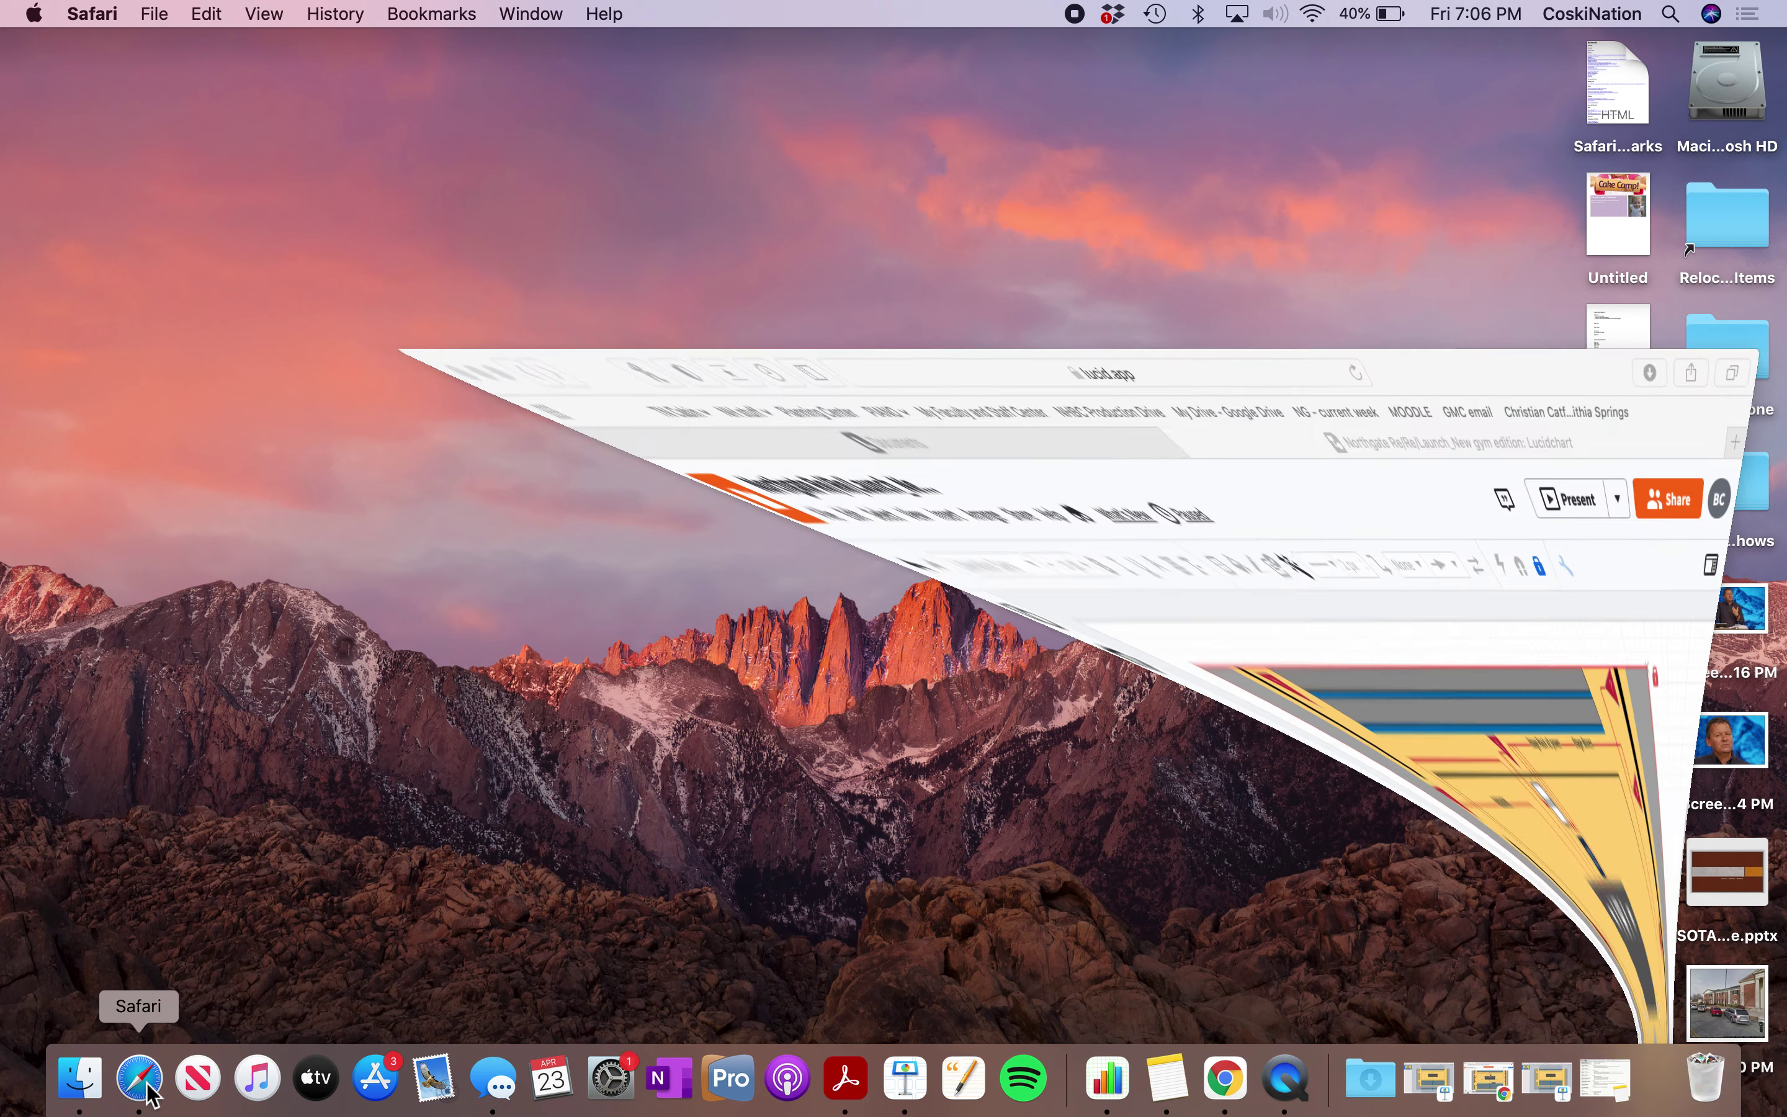
scroll(547, 340, down, 2)
scroll(546, 340, right, 3)
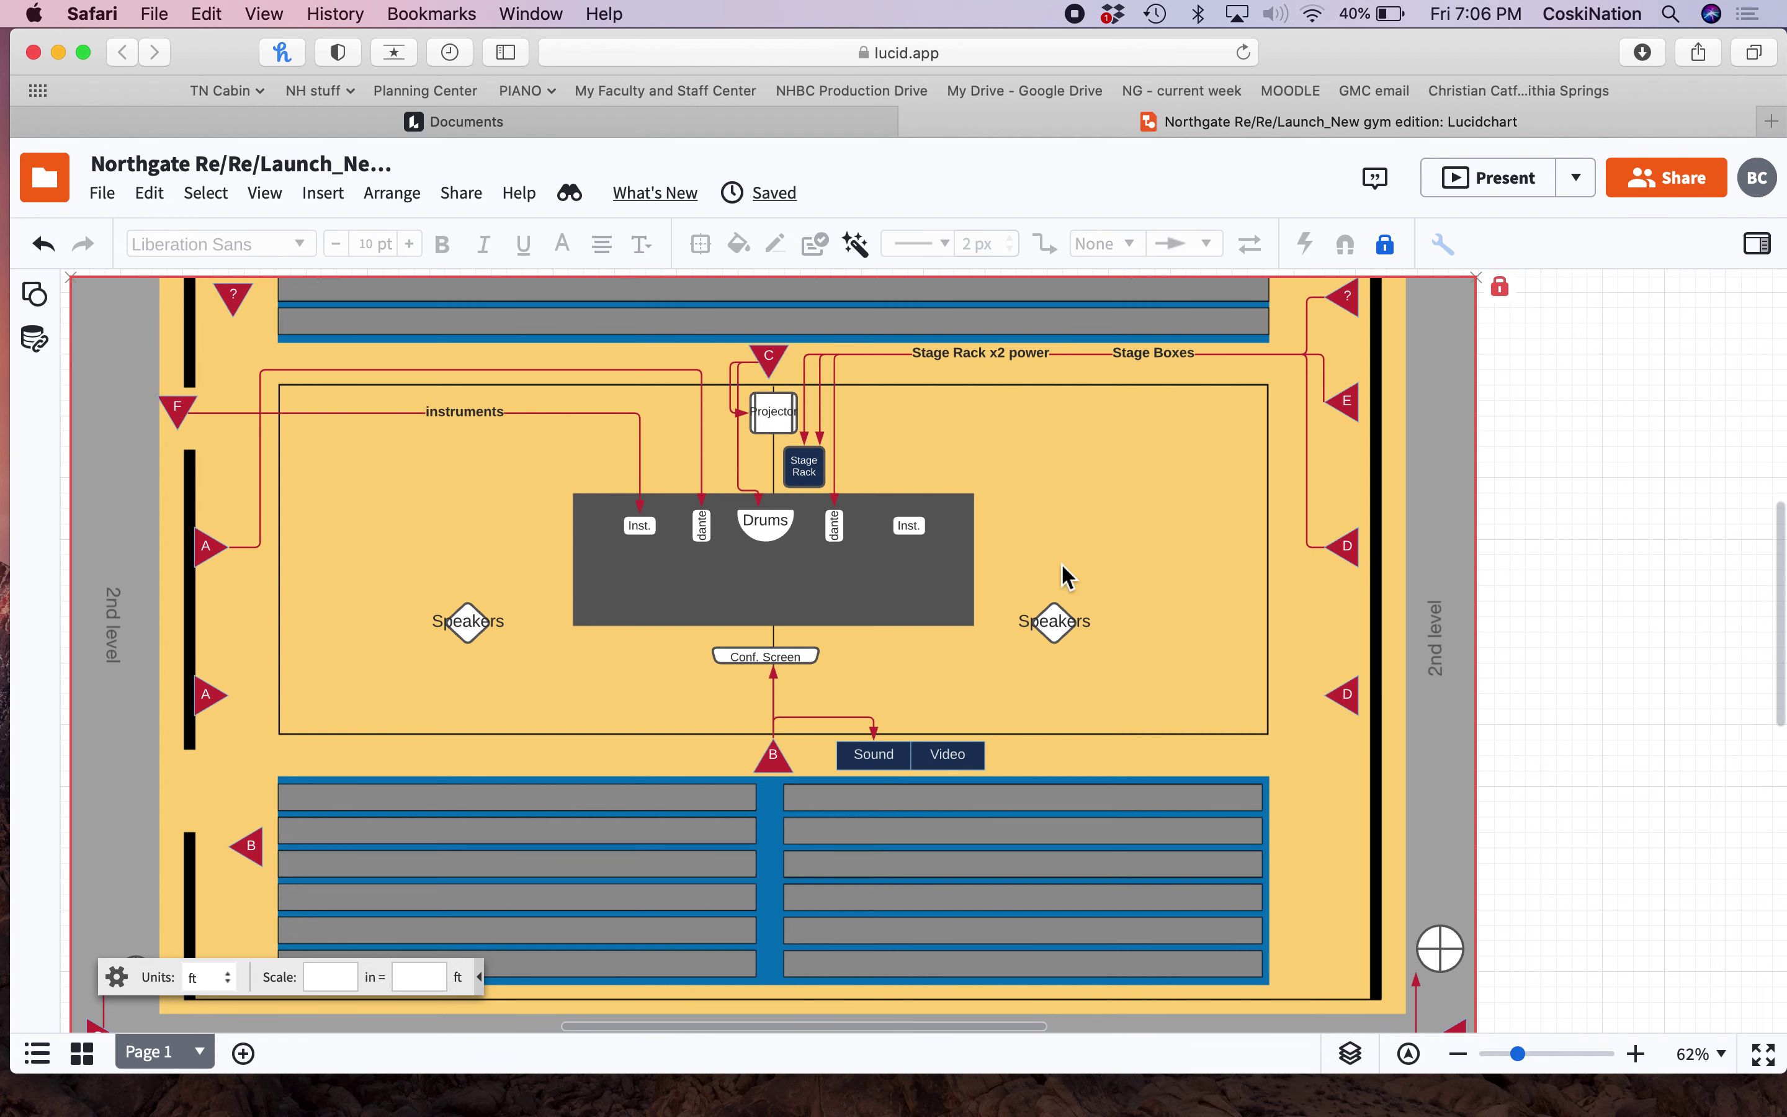
Step: Hide the Power layer of the gym diagram and close the layer list
scroll(1065, 576, left, 2)
scroll(1427, 809, down, 2)
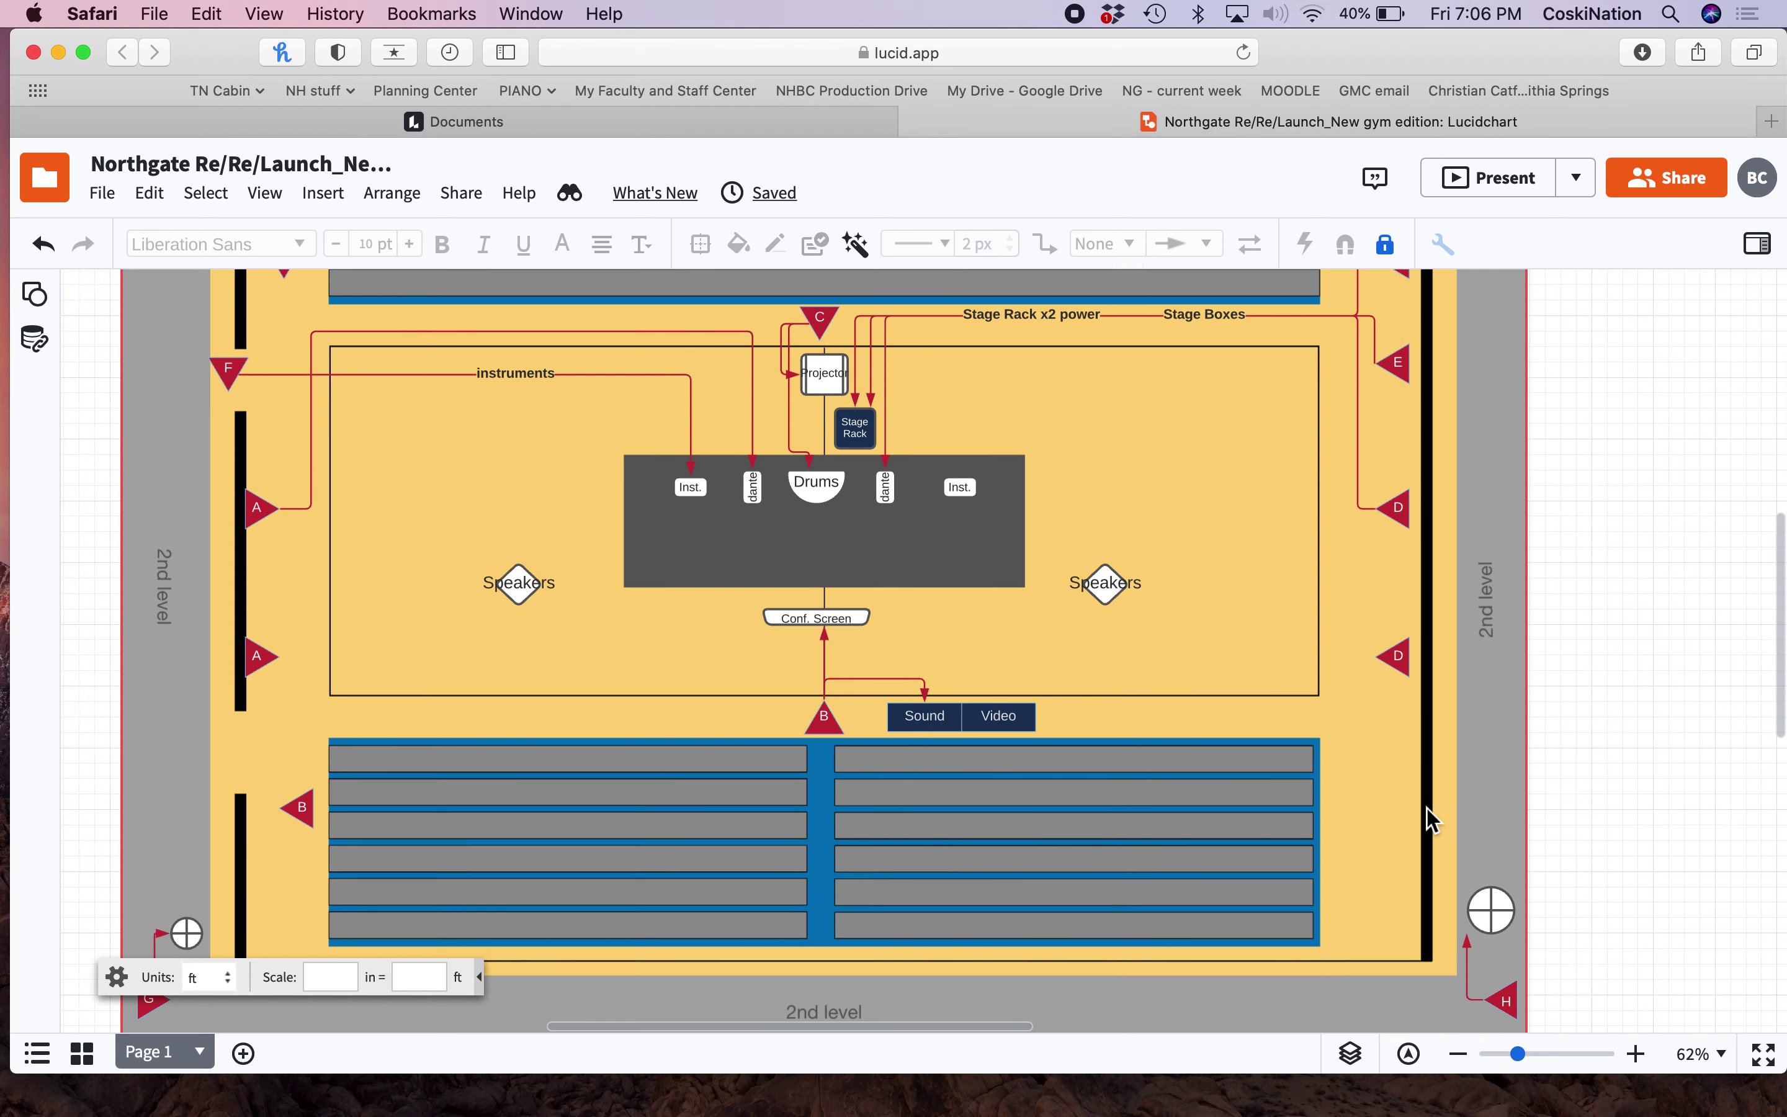
scroll(1427, 809, down, 3)
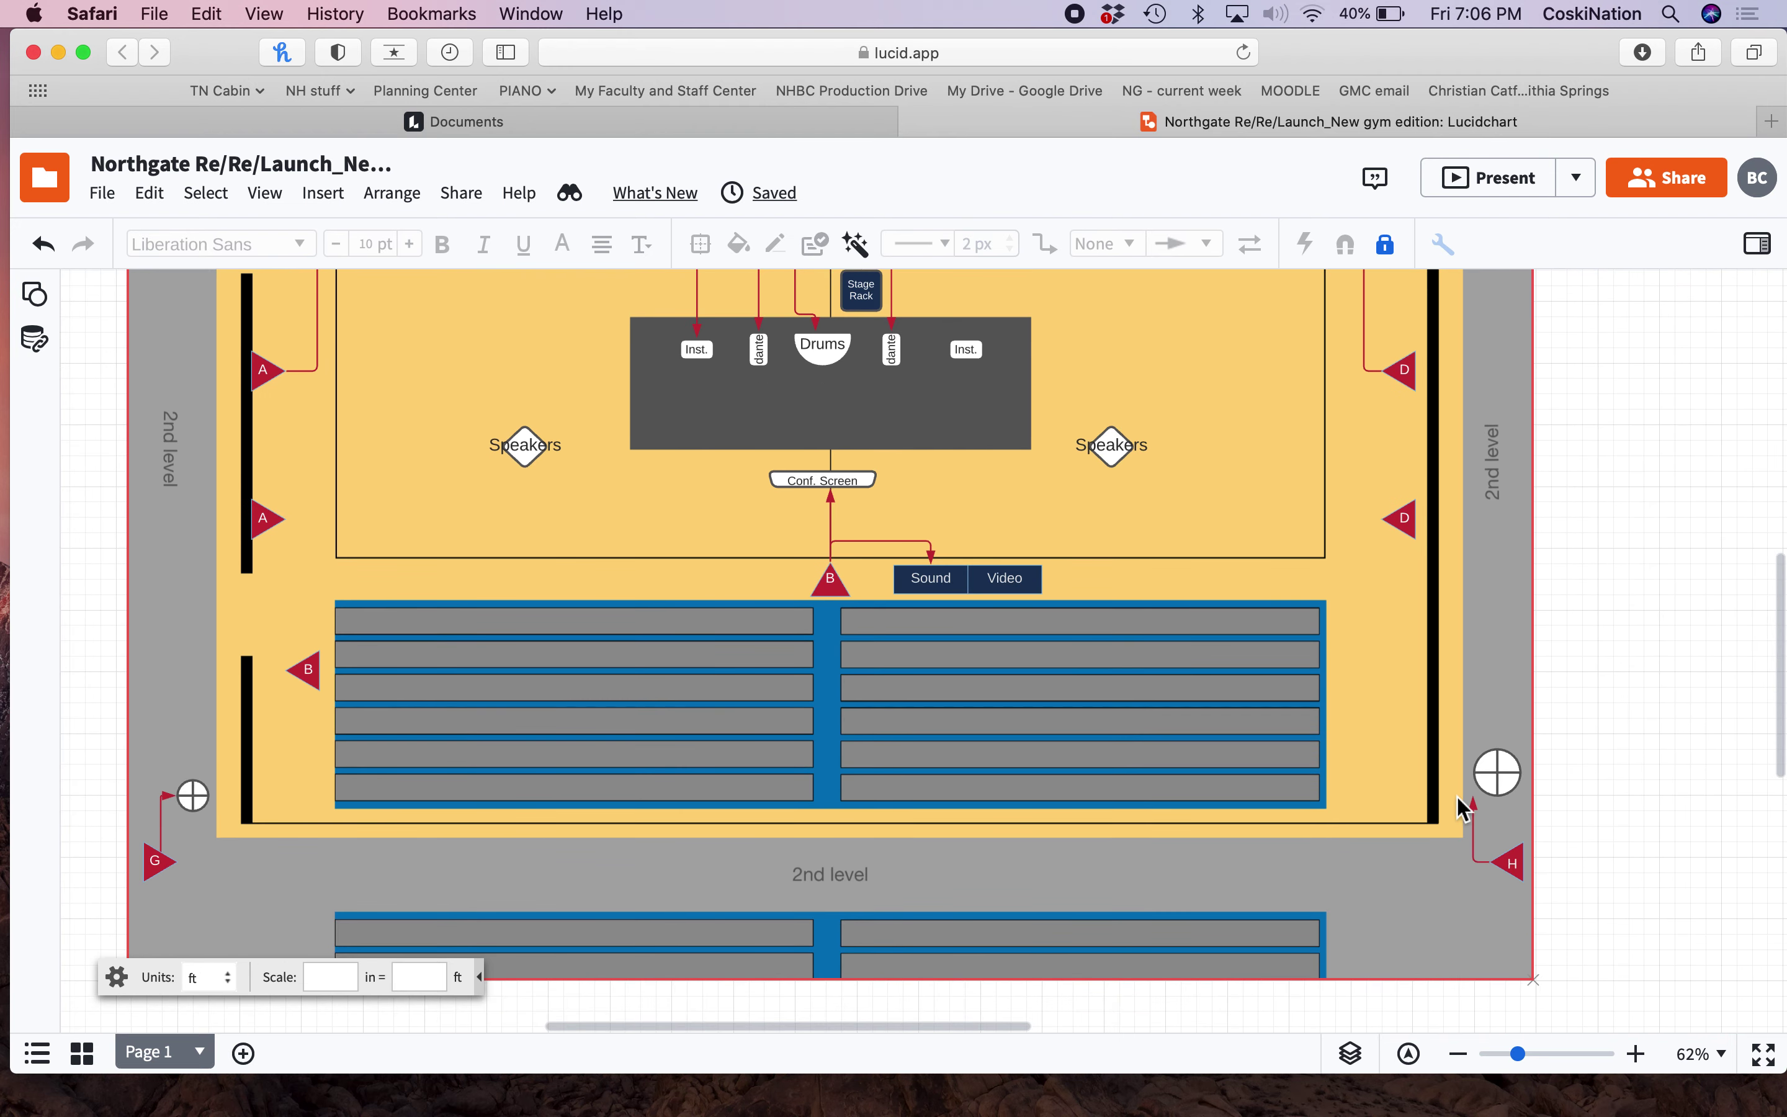
scroll(1459, 746, up, 3)
scroll(1459, 746, down, 5)
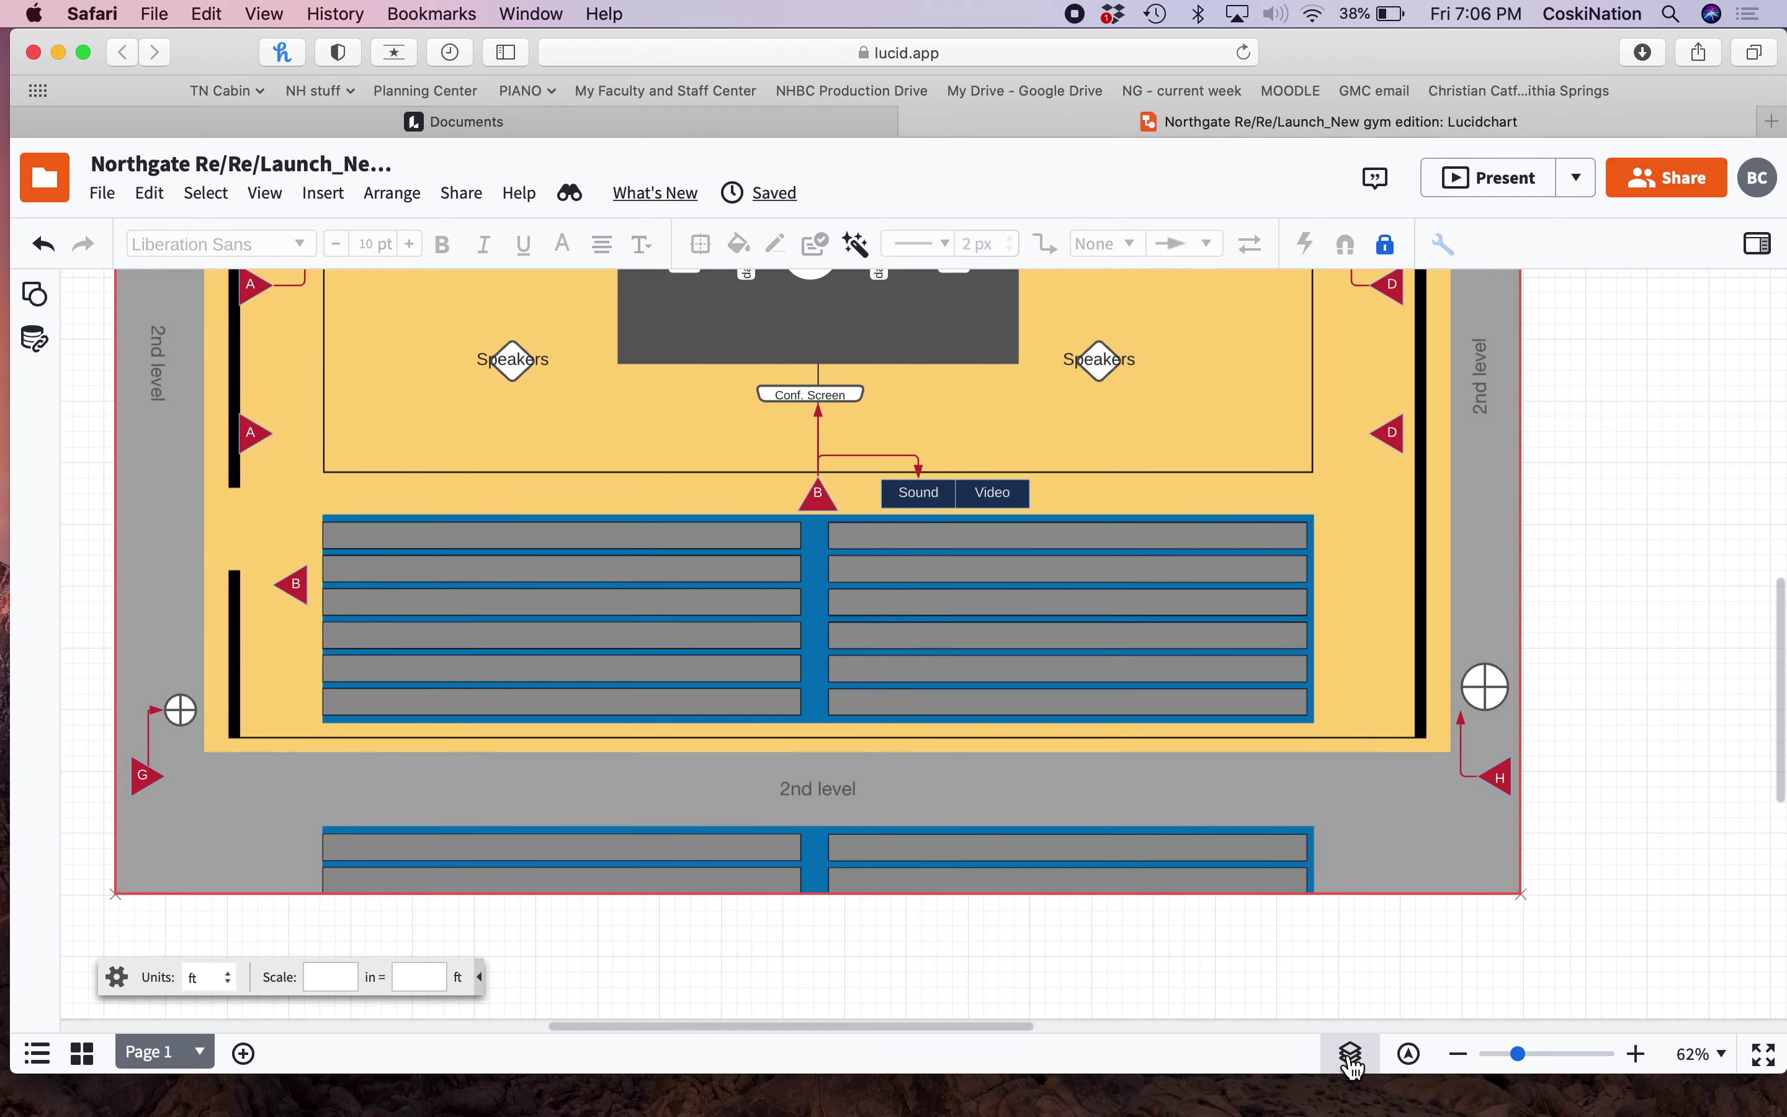
click(1350, 1058)
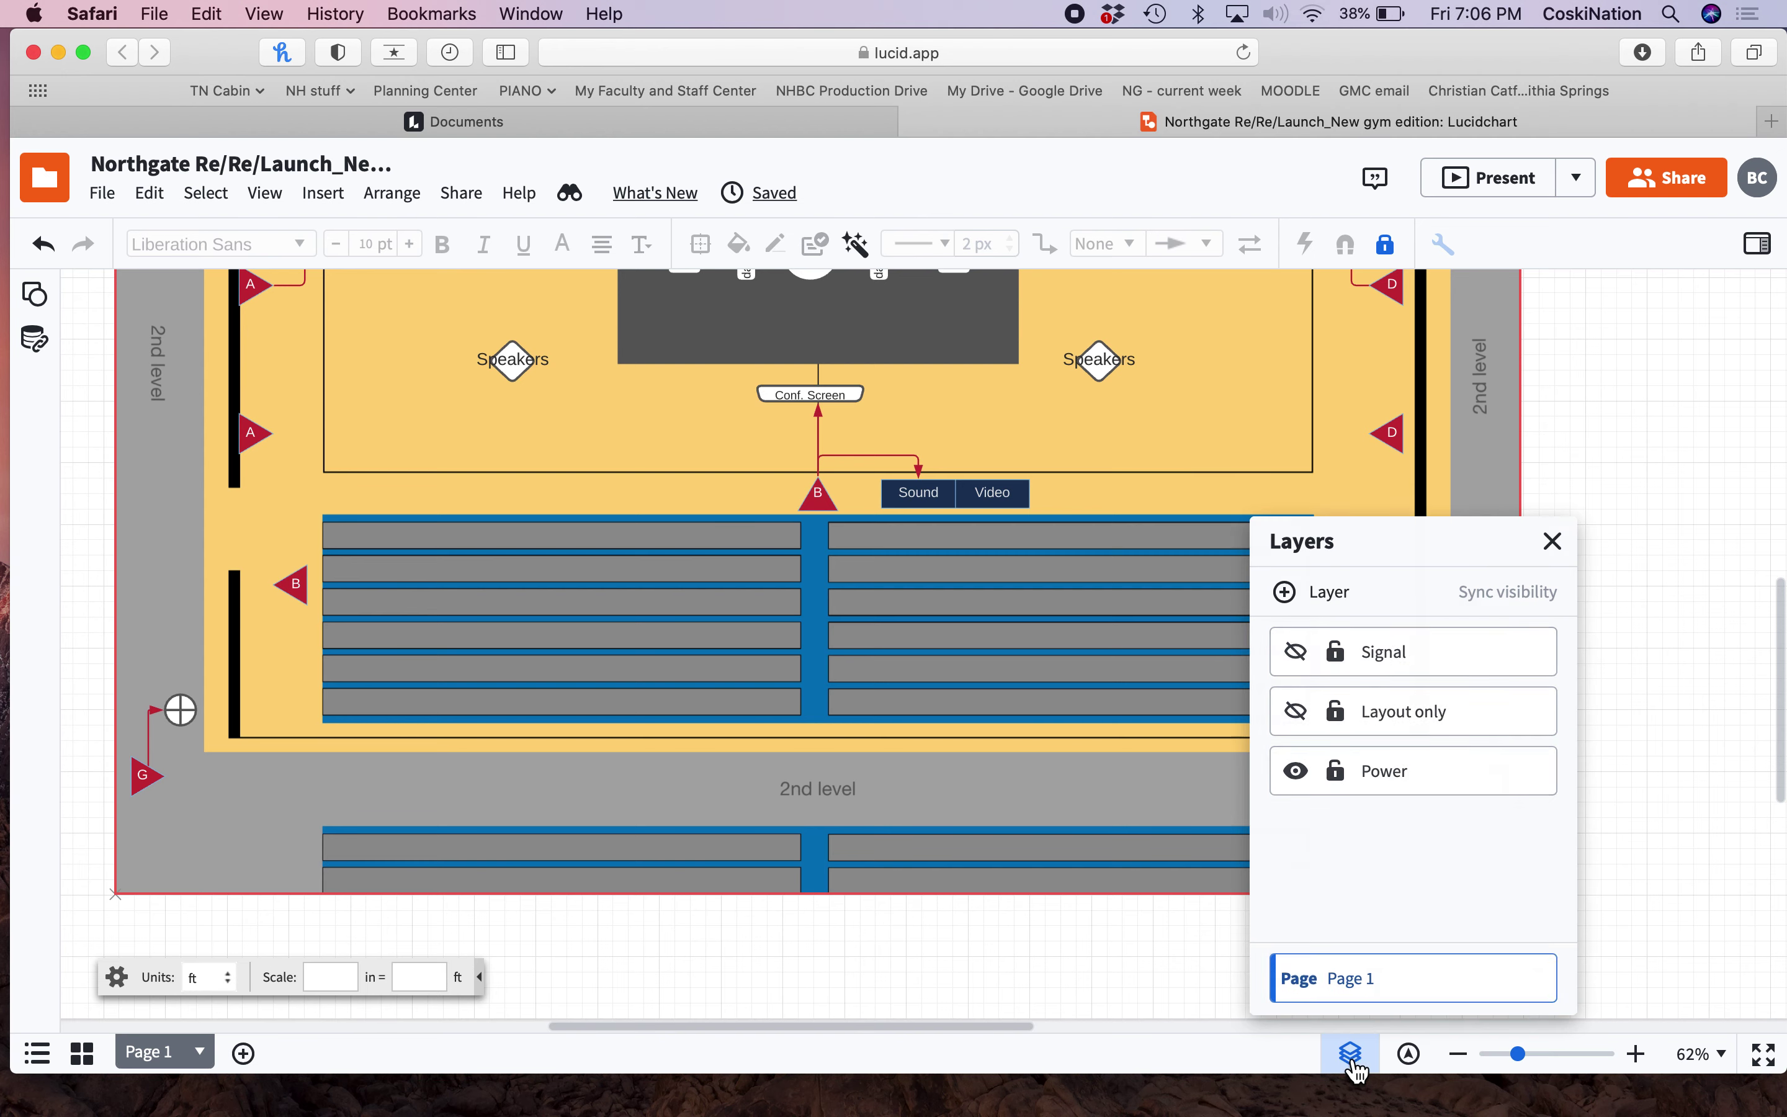
click(1298, 771)
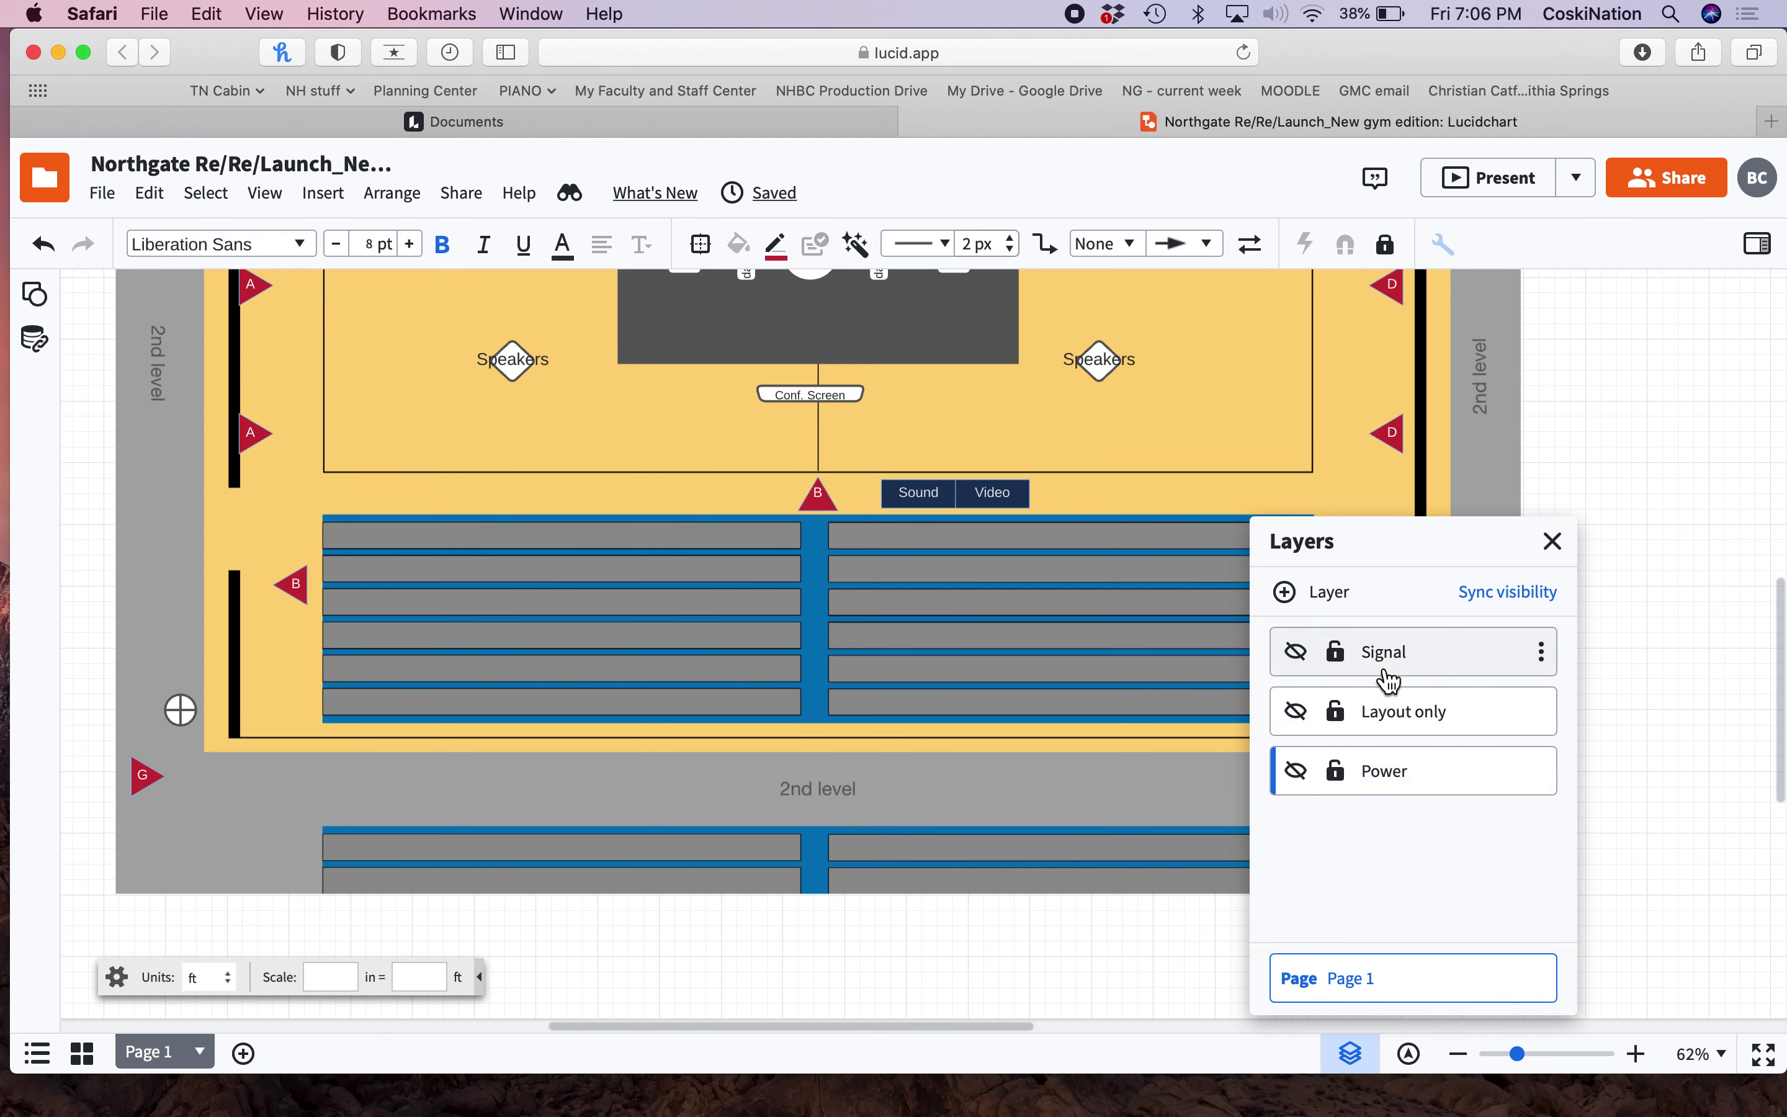
click(1551, 543)
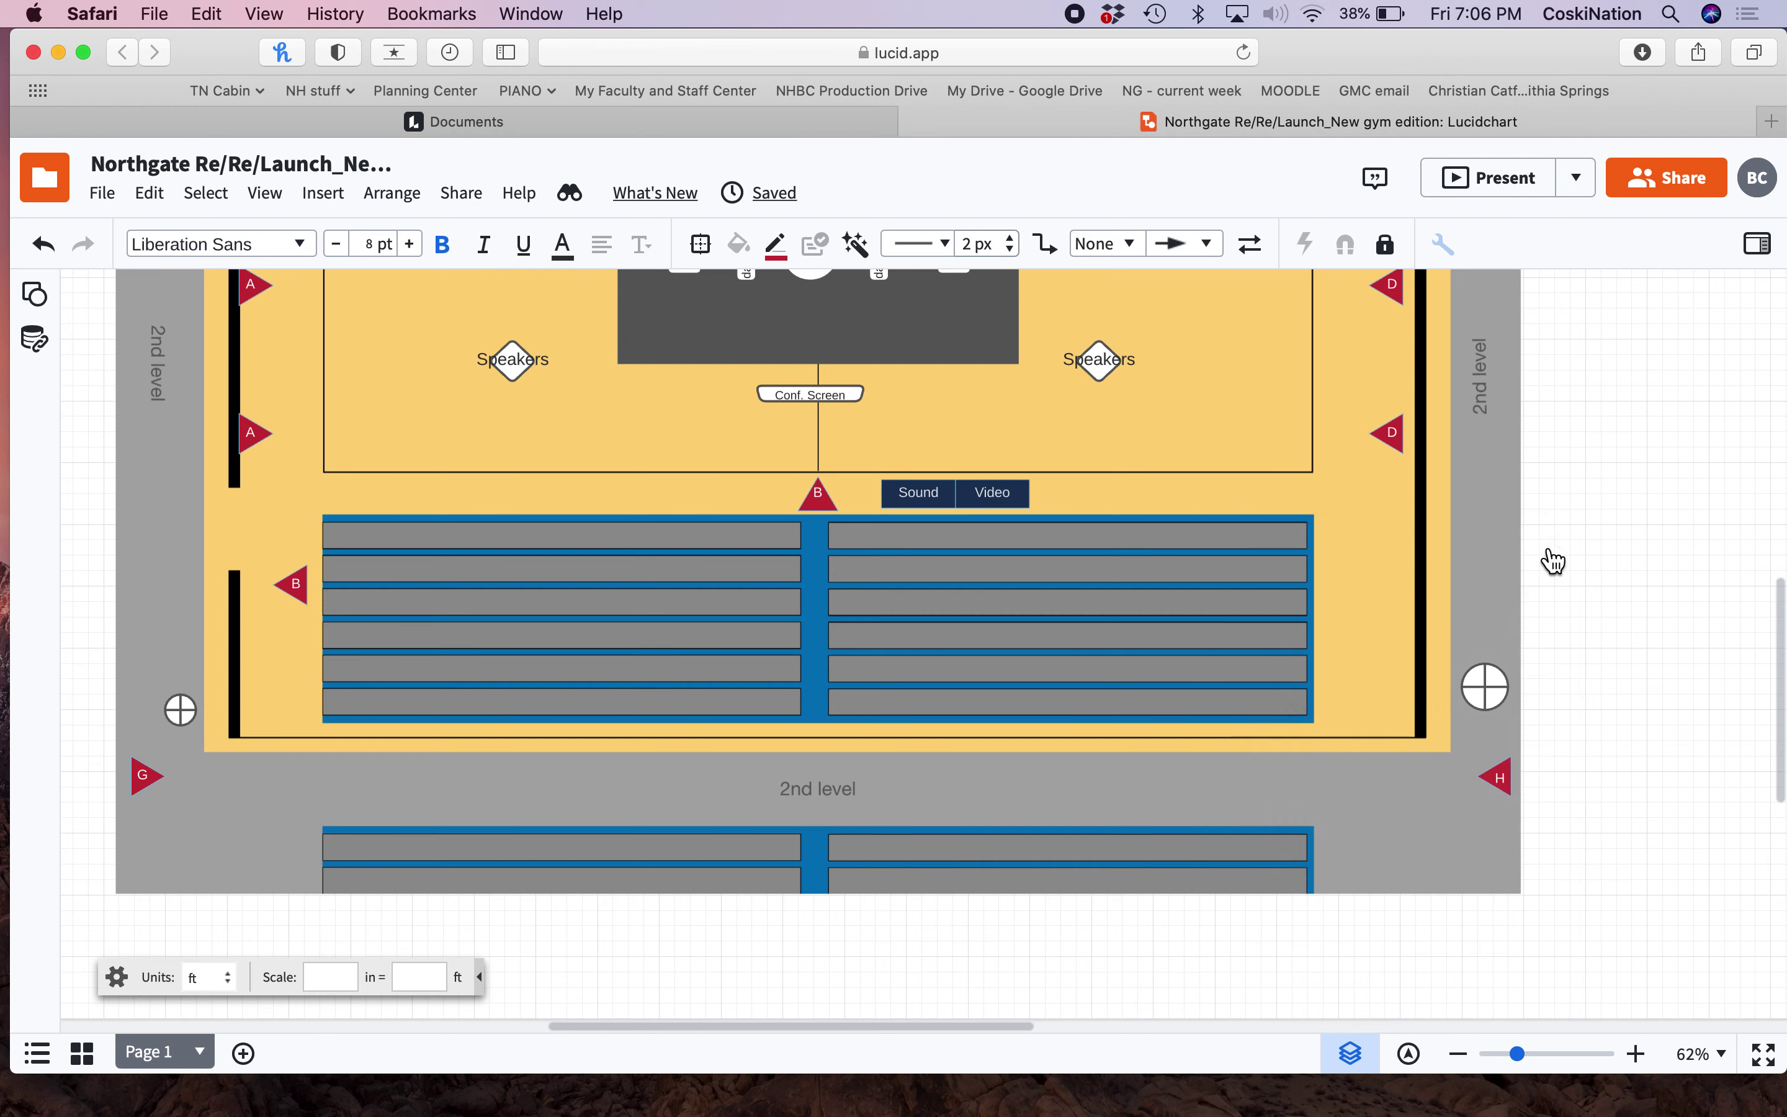
Step: Examine the overall gym floor plan, including the central stage area, both side walls and the 2nd level areas
scroll(1554, 561, up, 5)
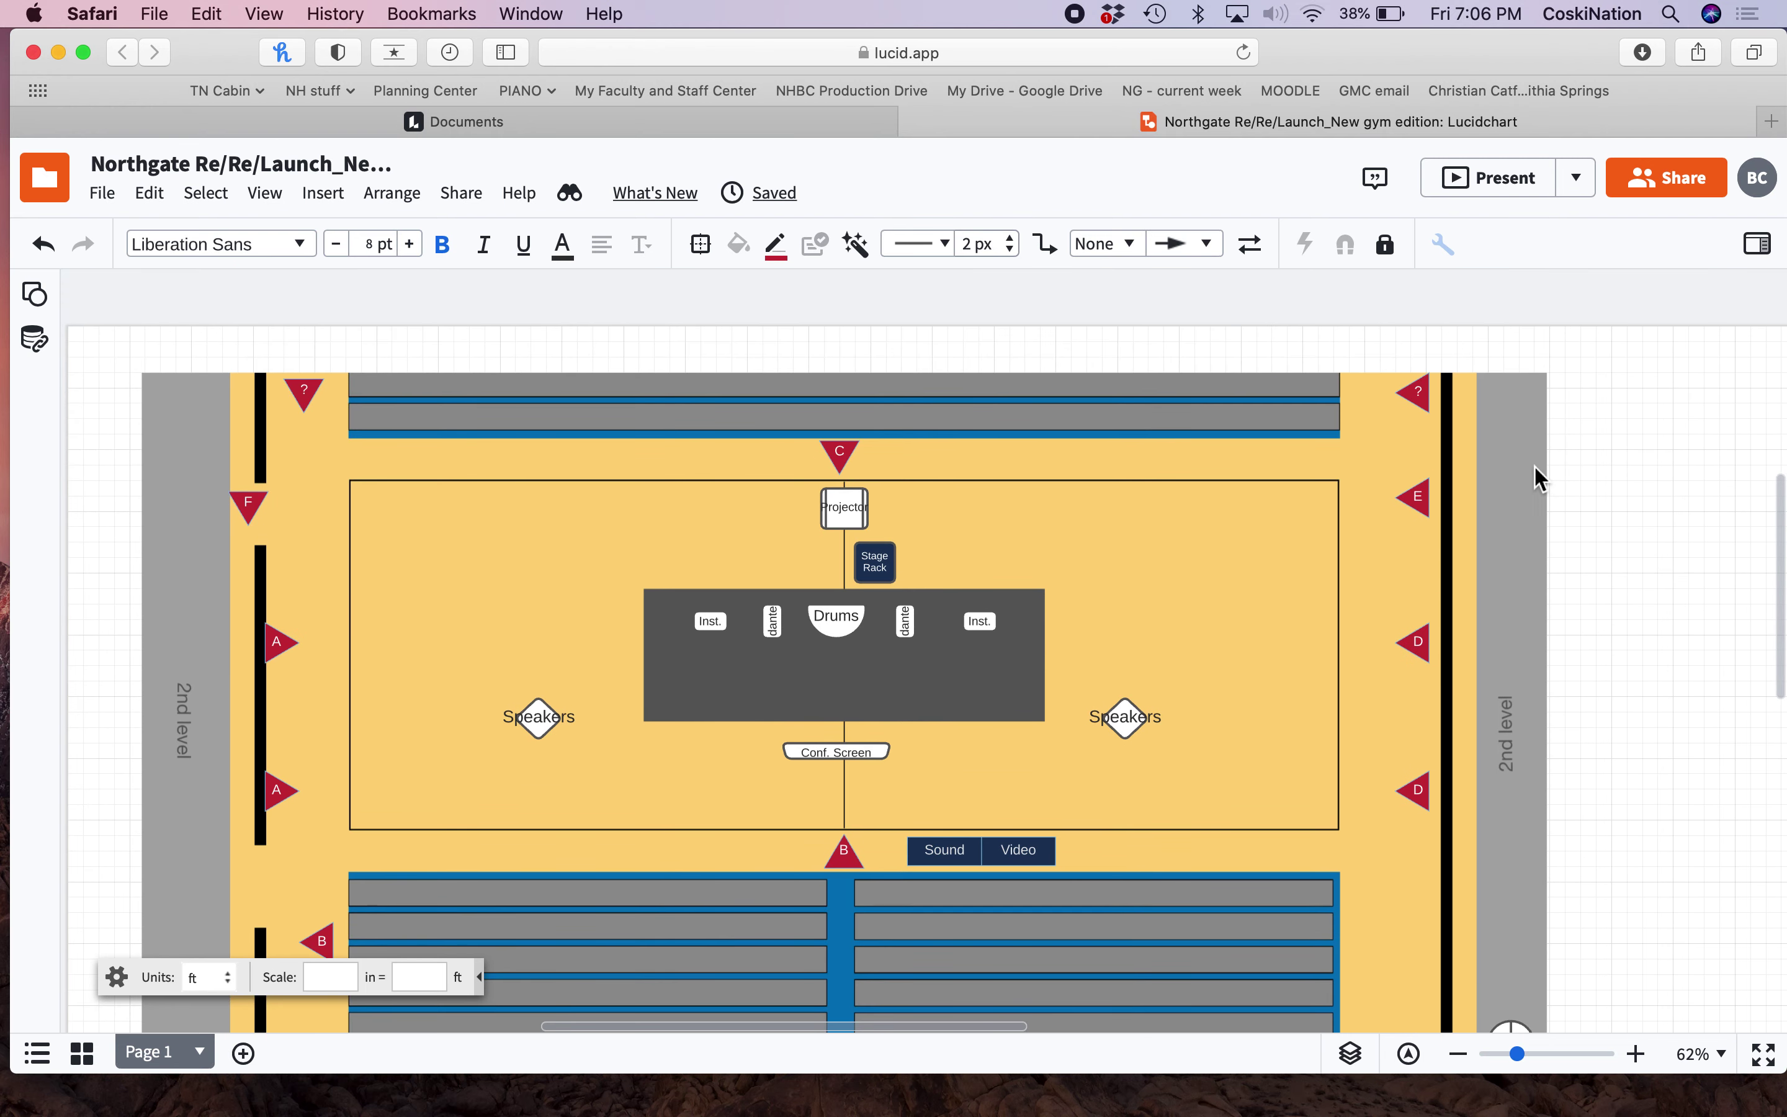
scroll(1507, 532, left, 2)
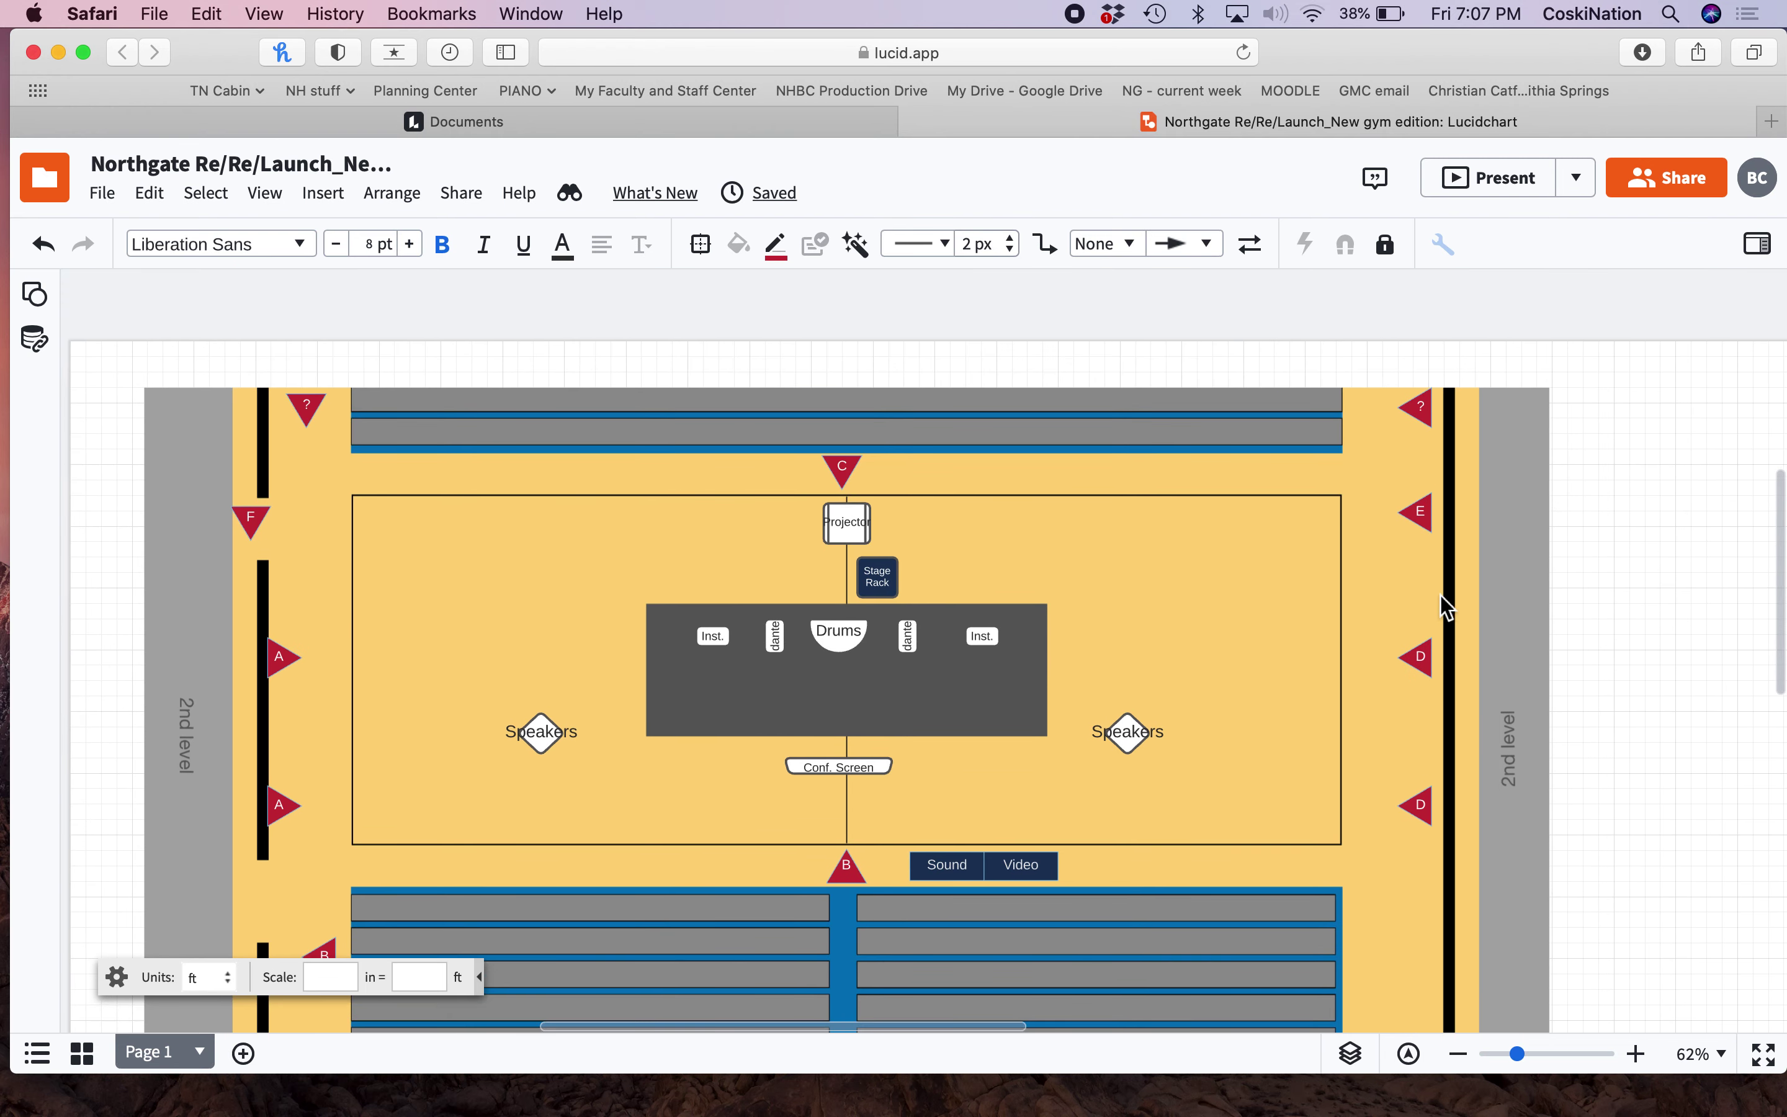
scroll(1439, 594, down, 1)
scroll(1440, 594, right, 1)
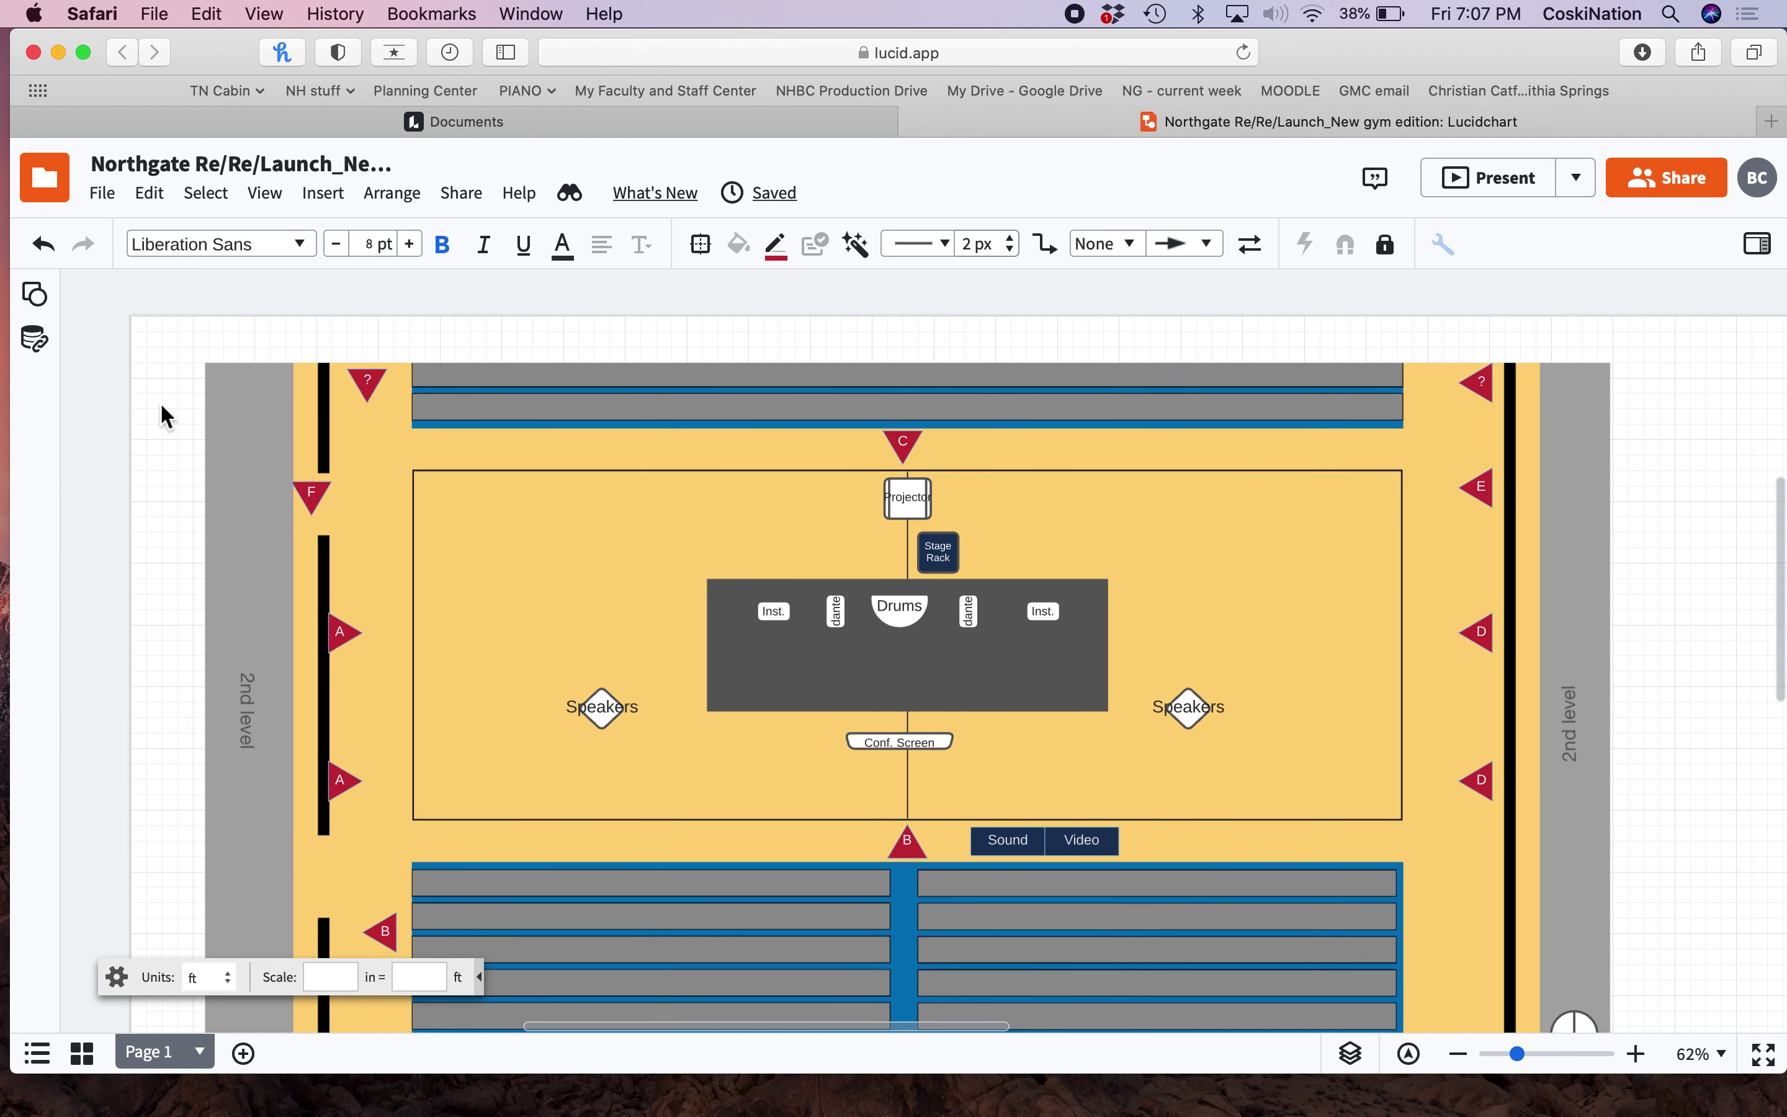
scroll(158, 570, down, 2)
scroll(158, 569, right, 1)
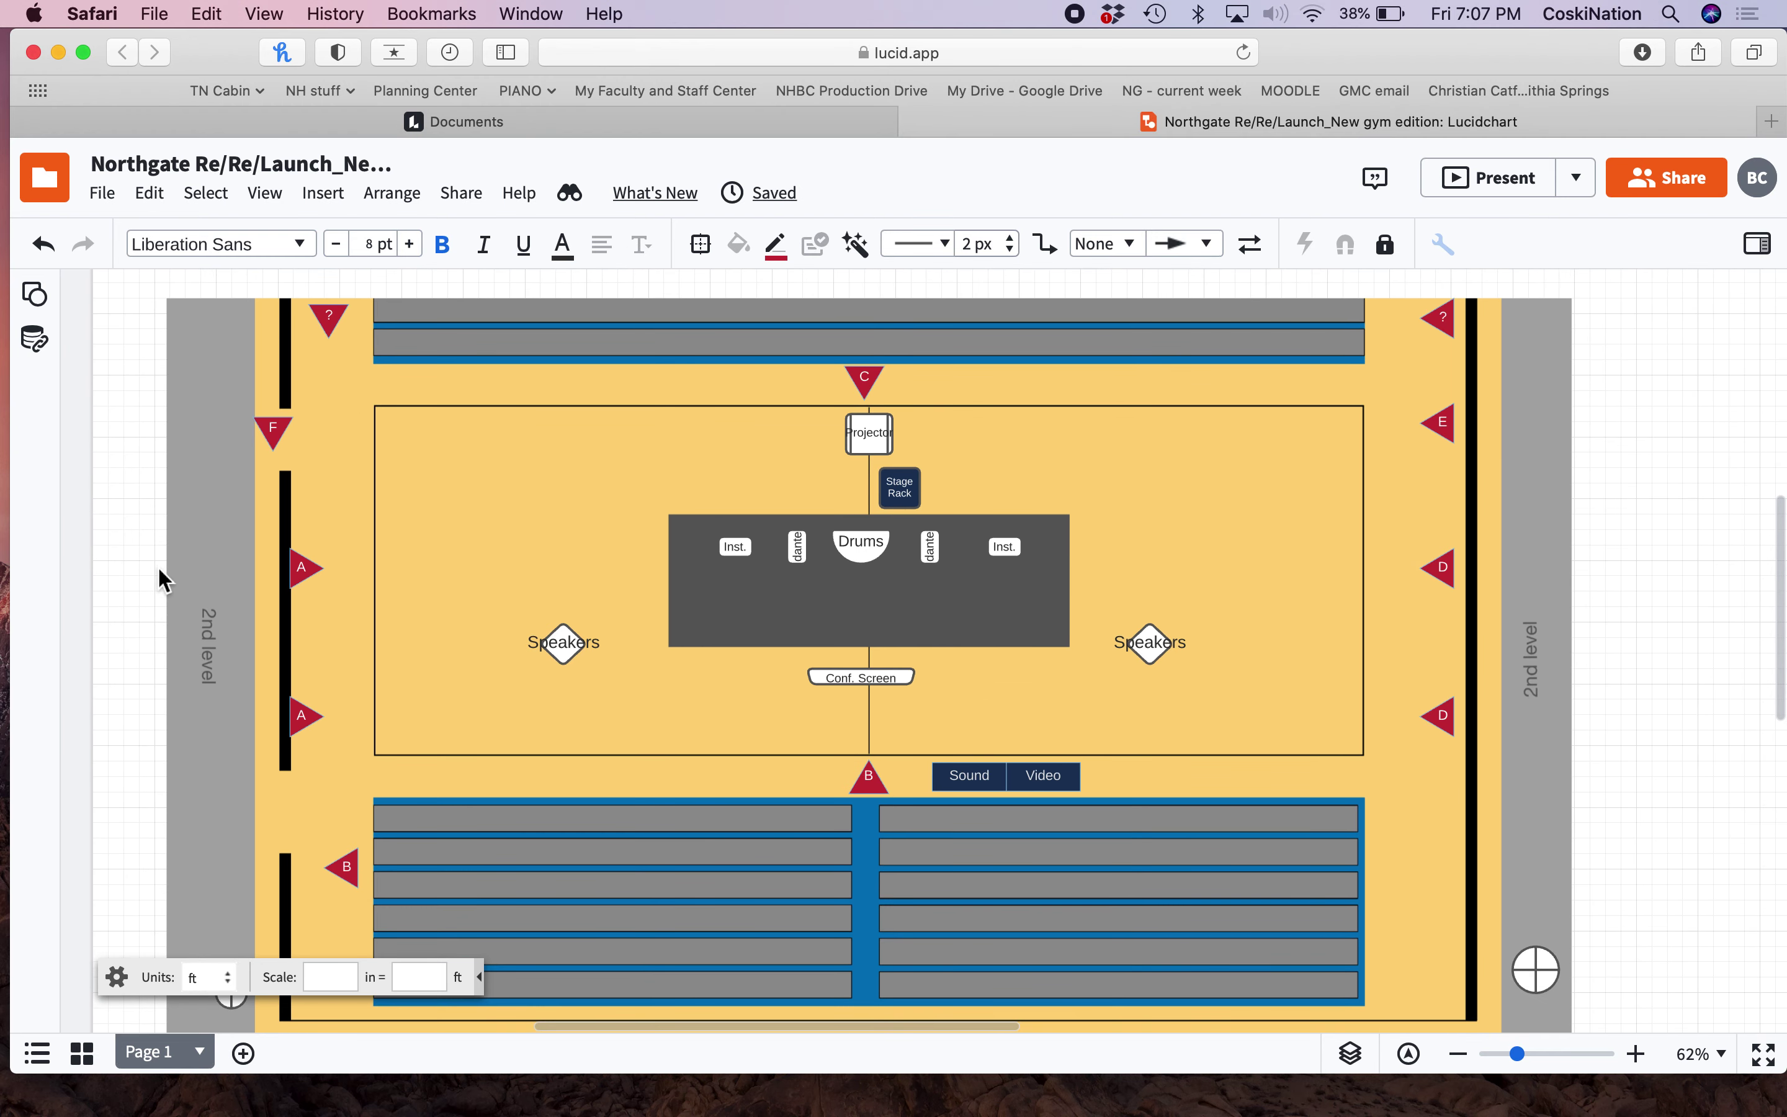
scroll(141, 517, down, 1)
scroll(141, 517, right, 1)
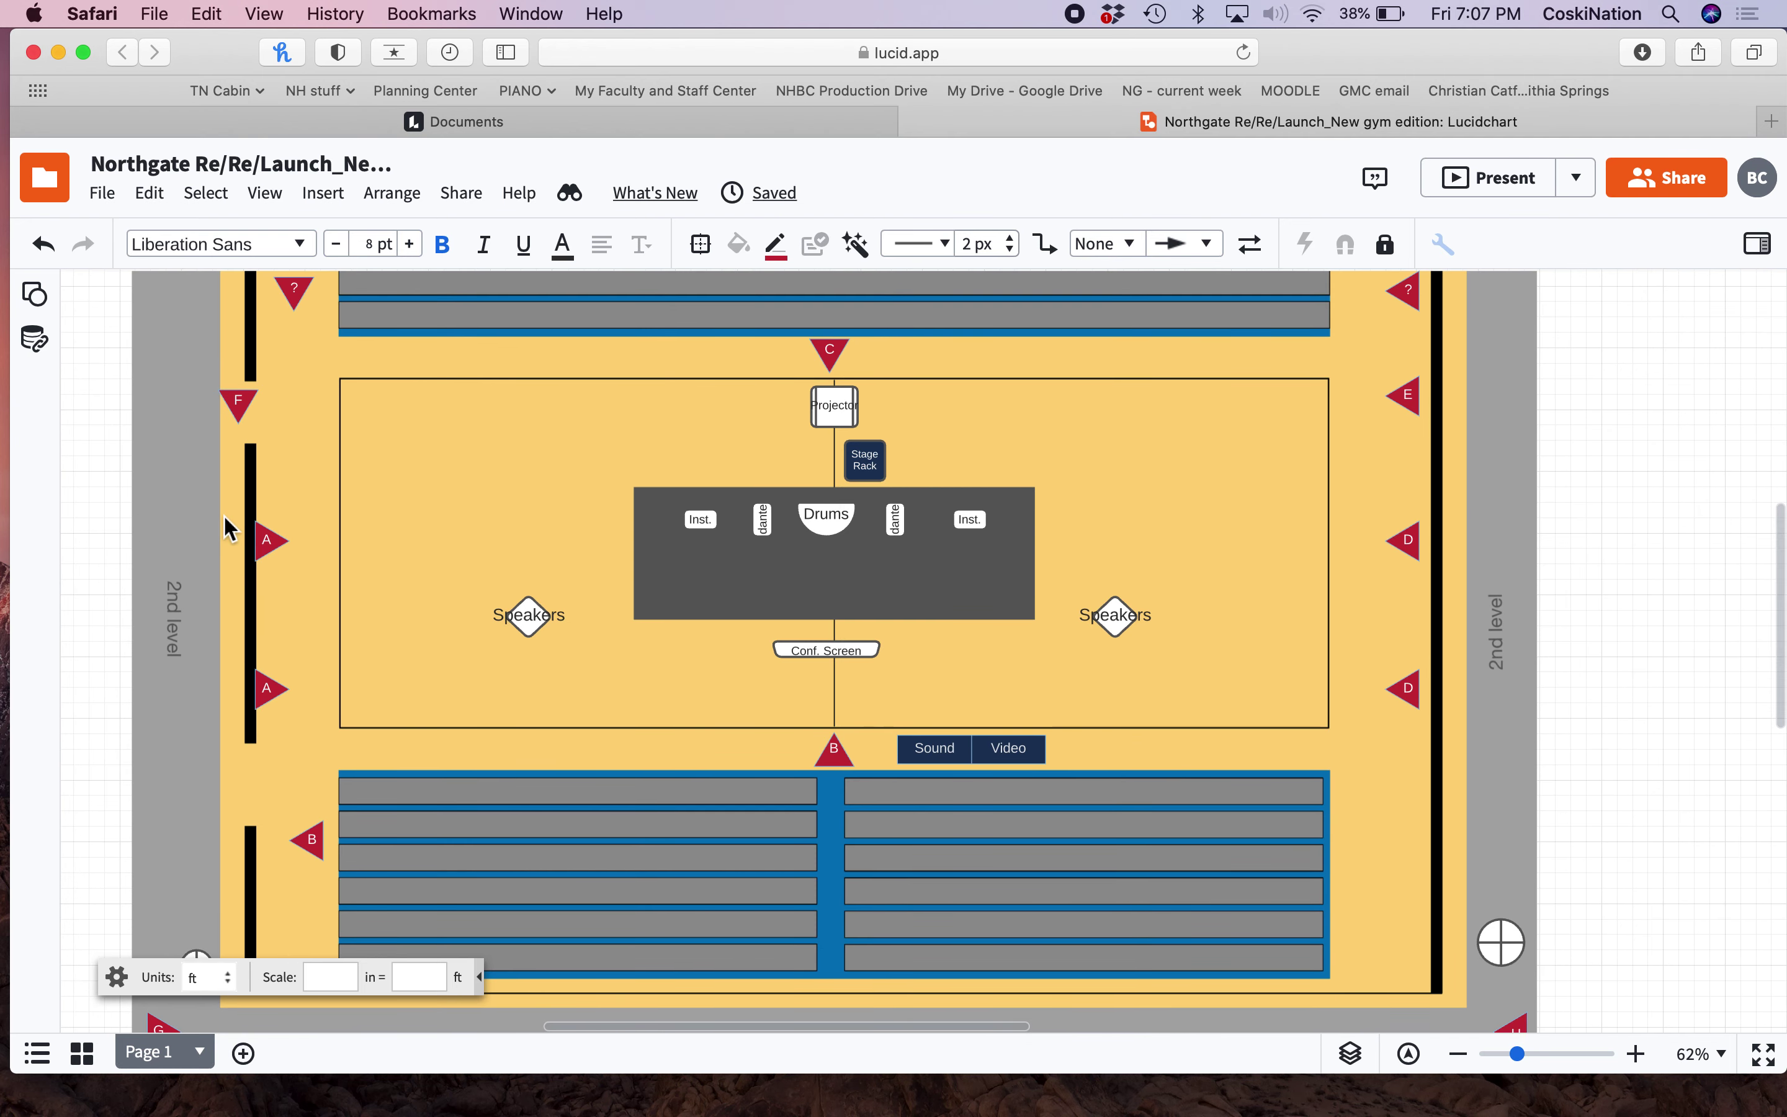
scroll(222, 516, right, 1)
scroll(223, 516, up, 1)
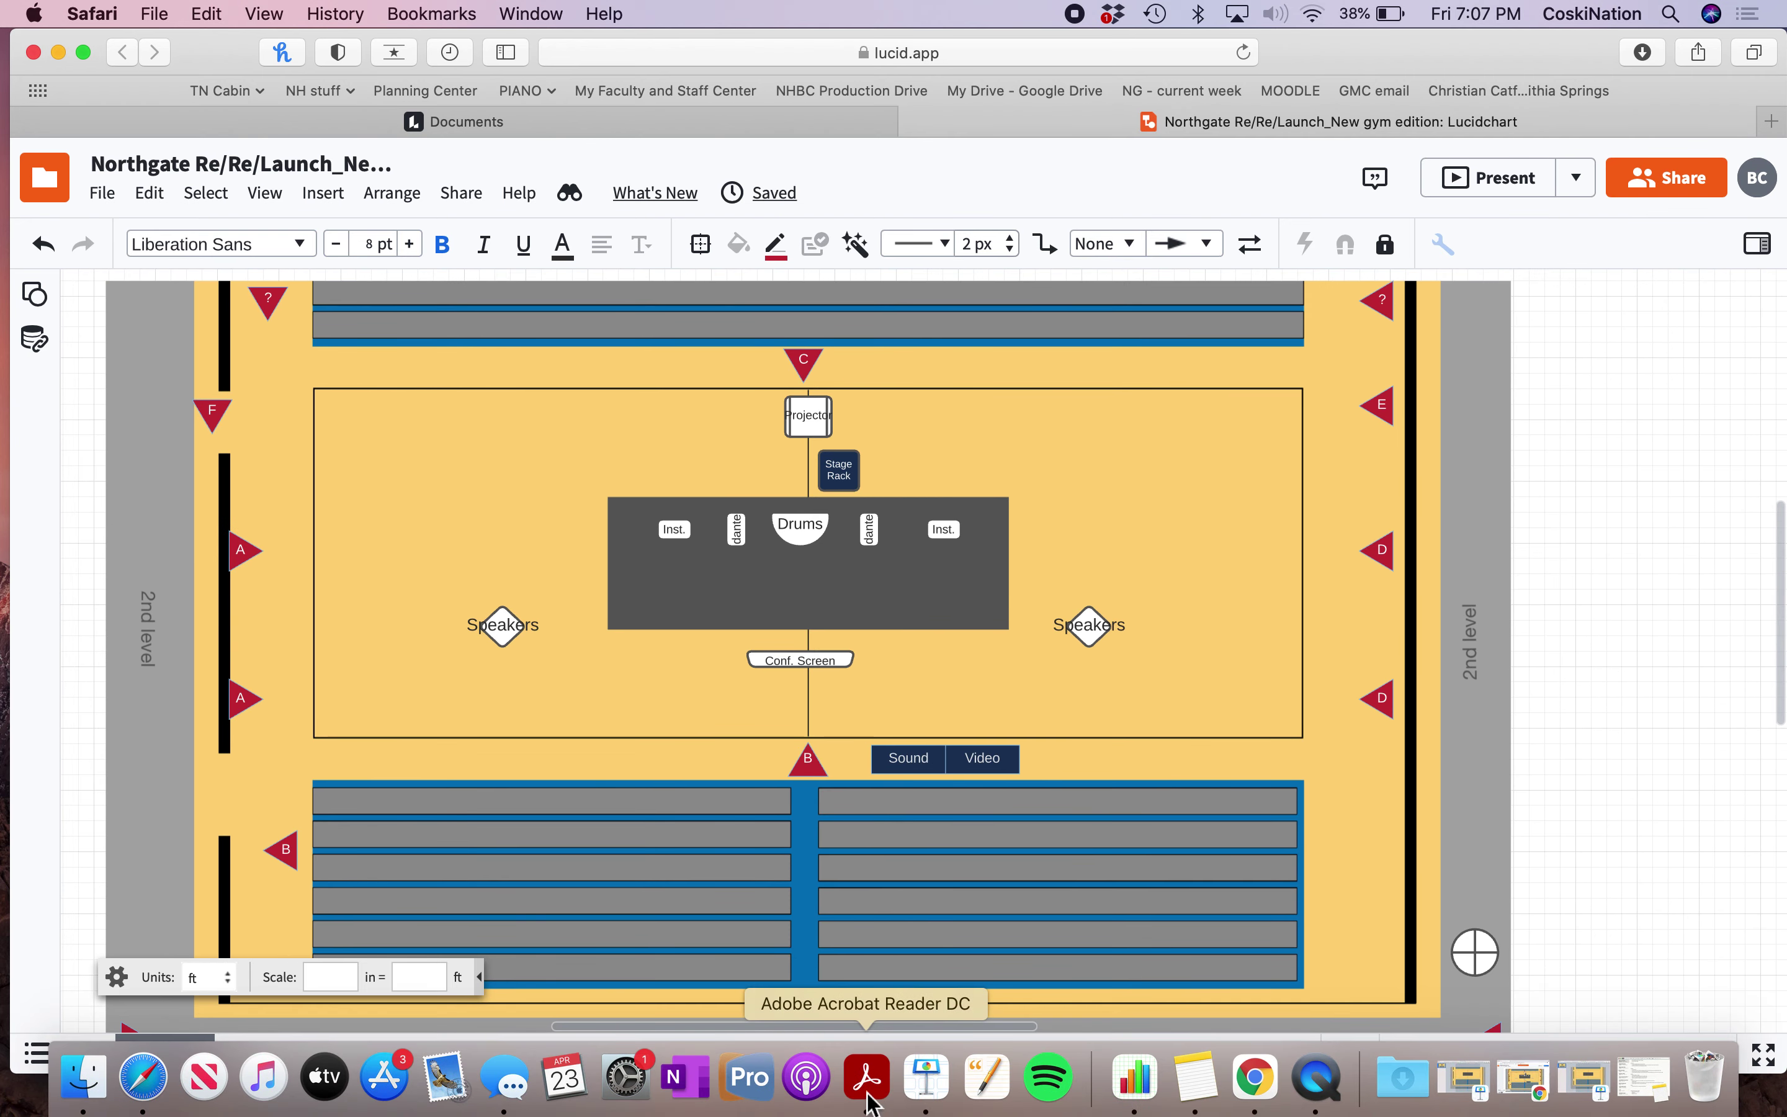
scroll(97, 649, down, 2)
scroll(96, 649, left, 1)
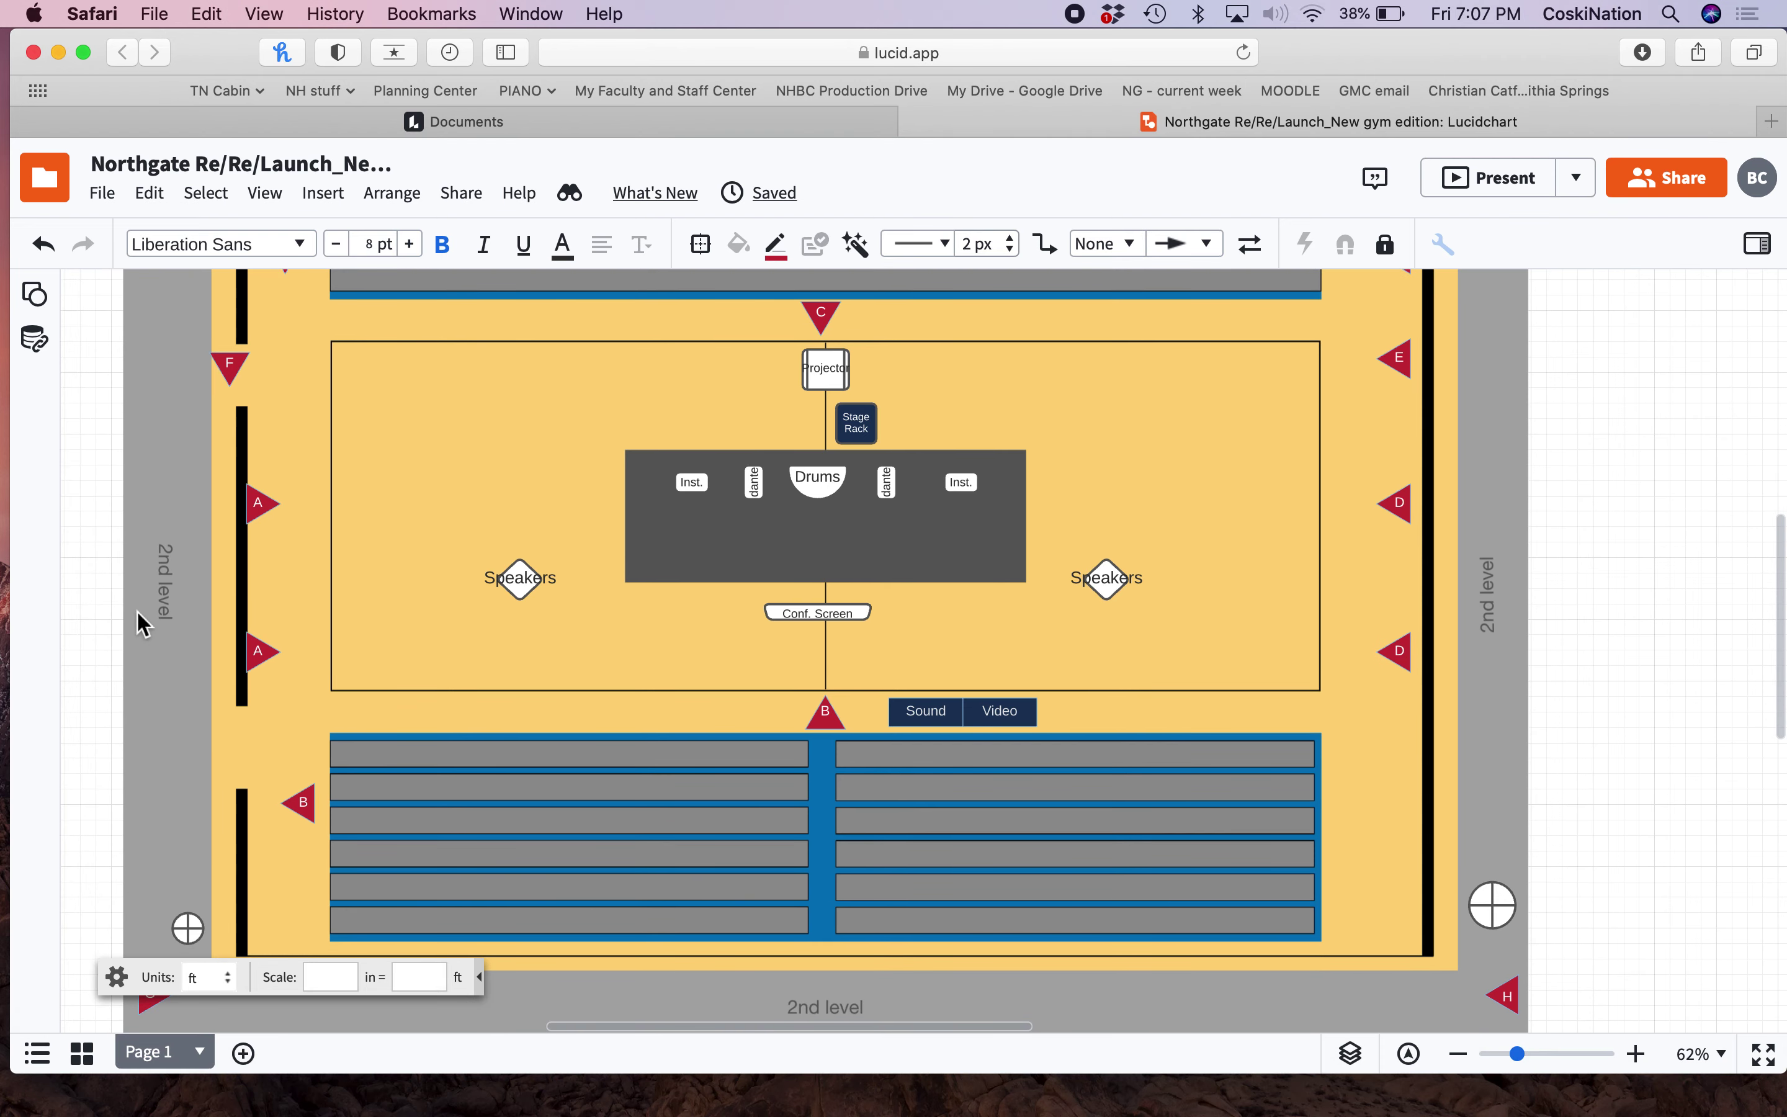
scroll(143, 624, up, 3)
scroll(143, 624, left, 1)
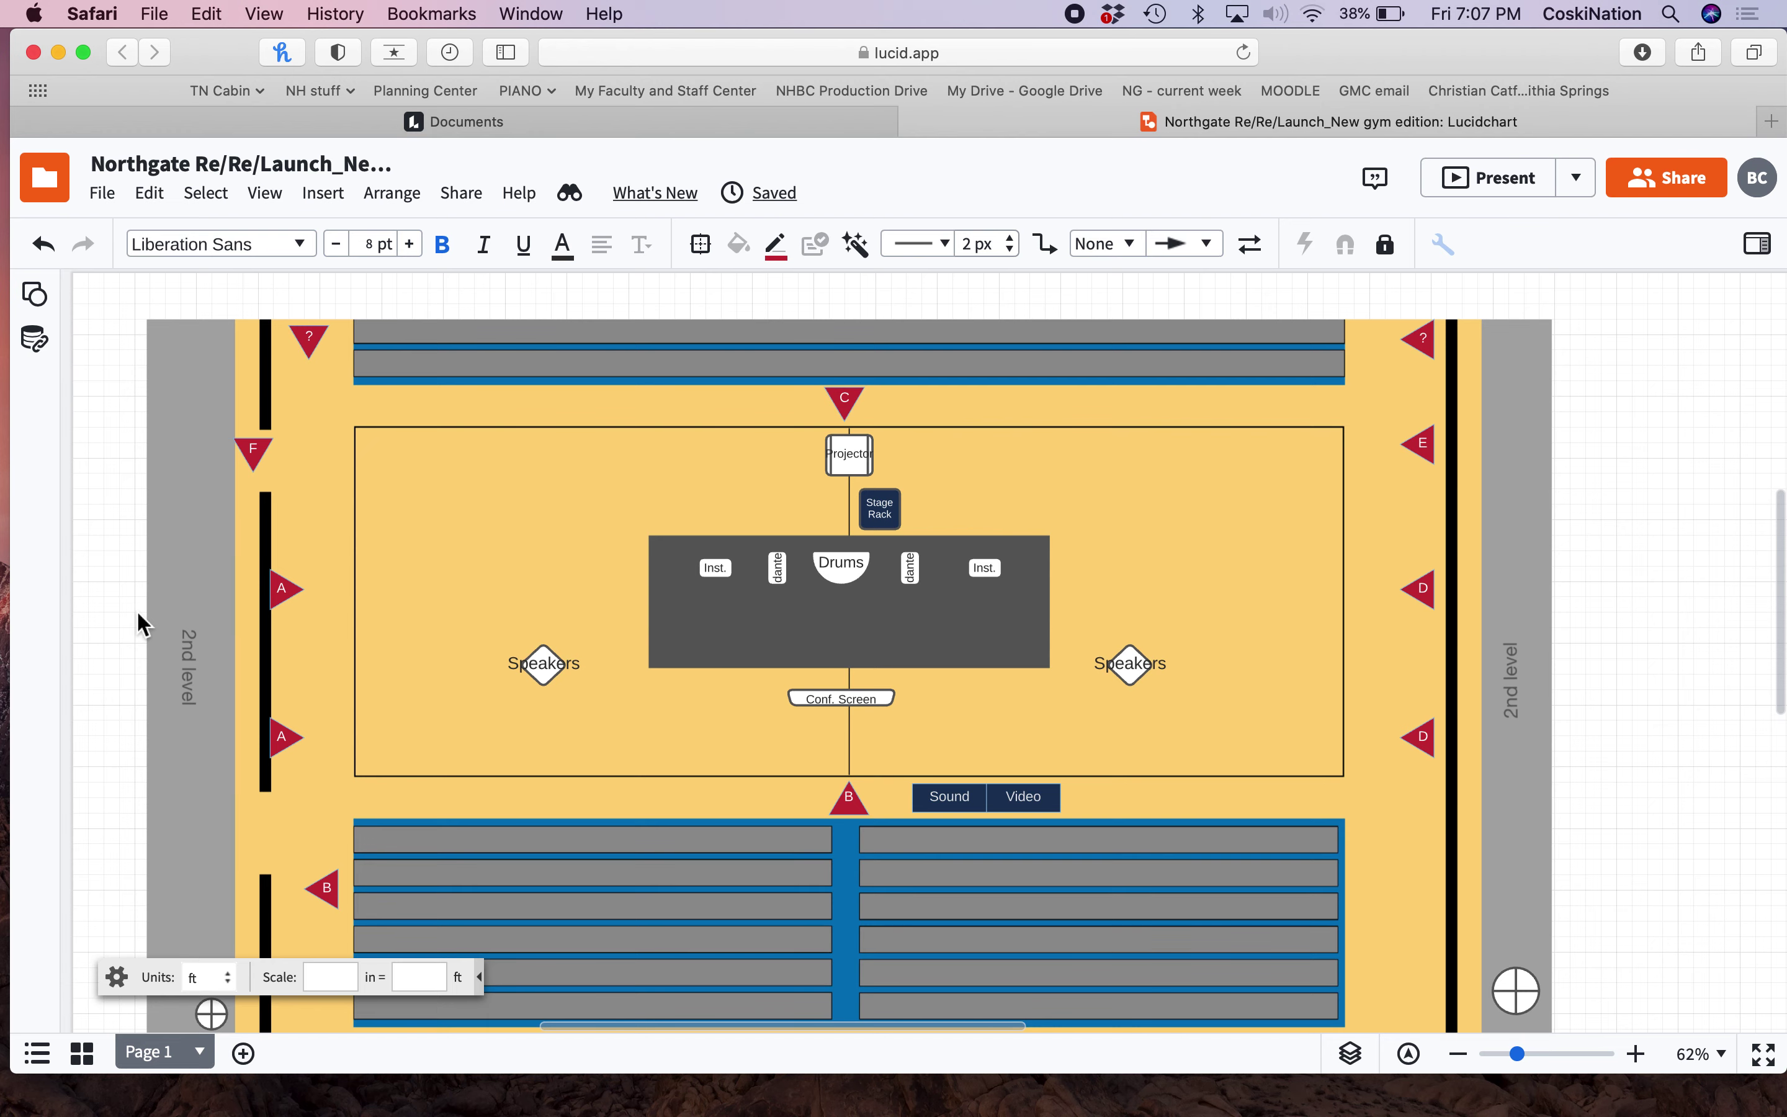
scroll(205, 604, up, 2)
scroll(205, 604, right, 1)
scroll(205, 604, down, 2)
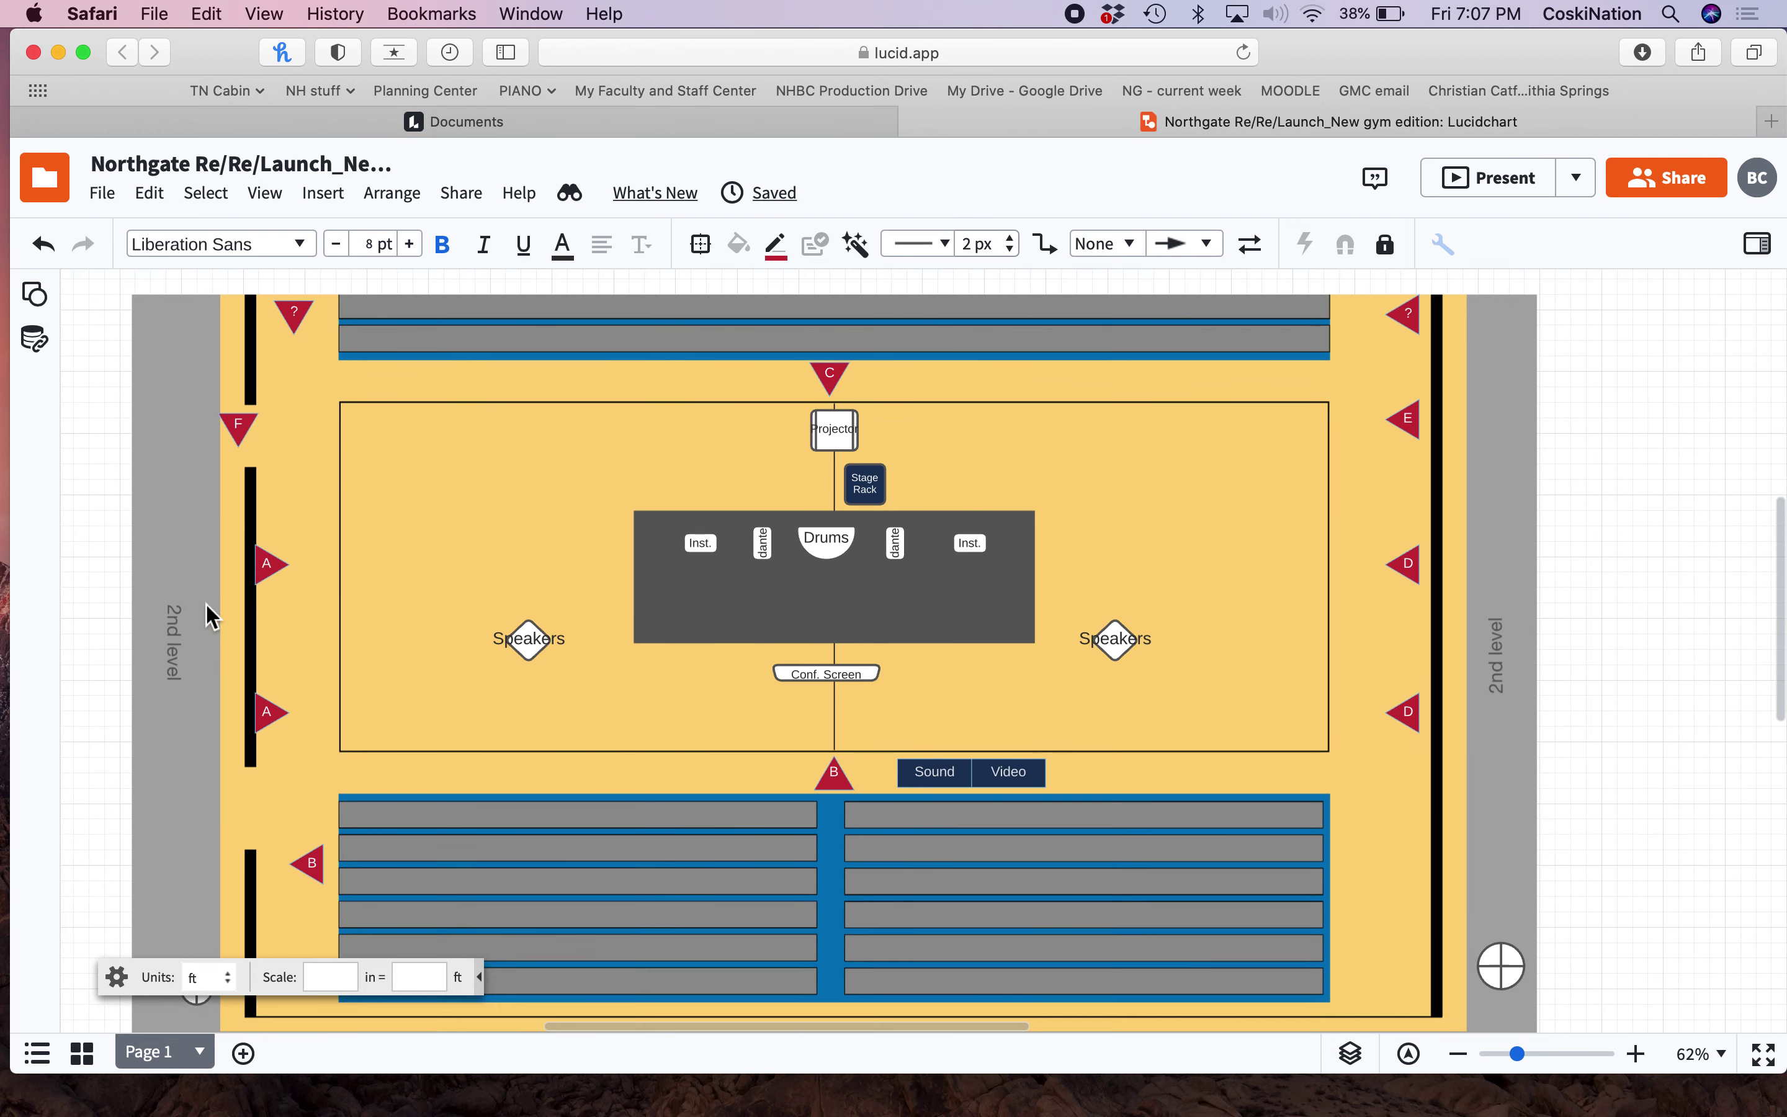
scroll(205, 604, down, 1)
scroll(205, 604, left, 1)
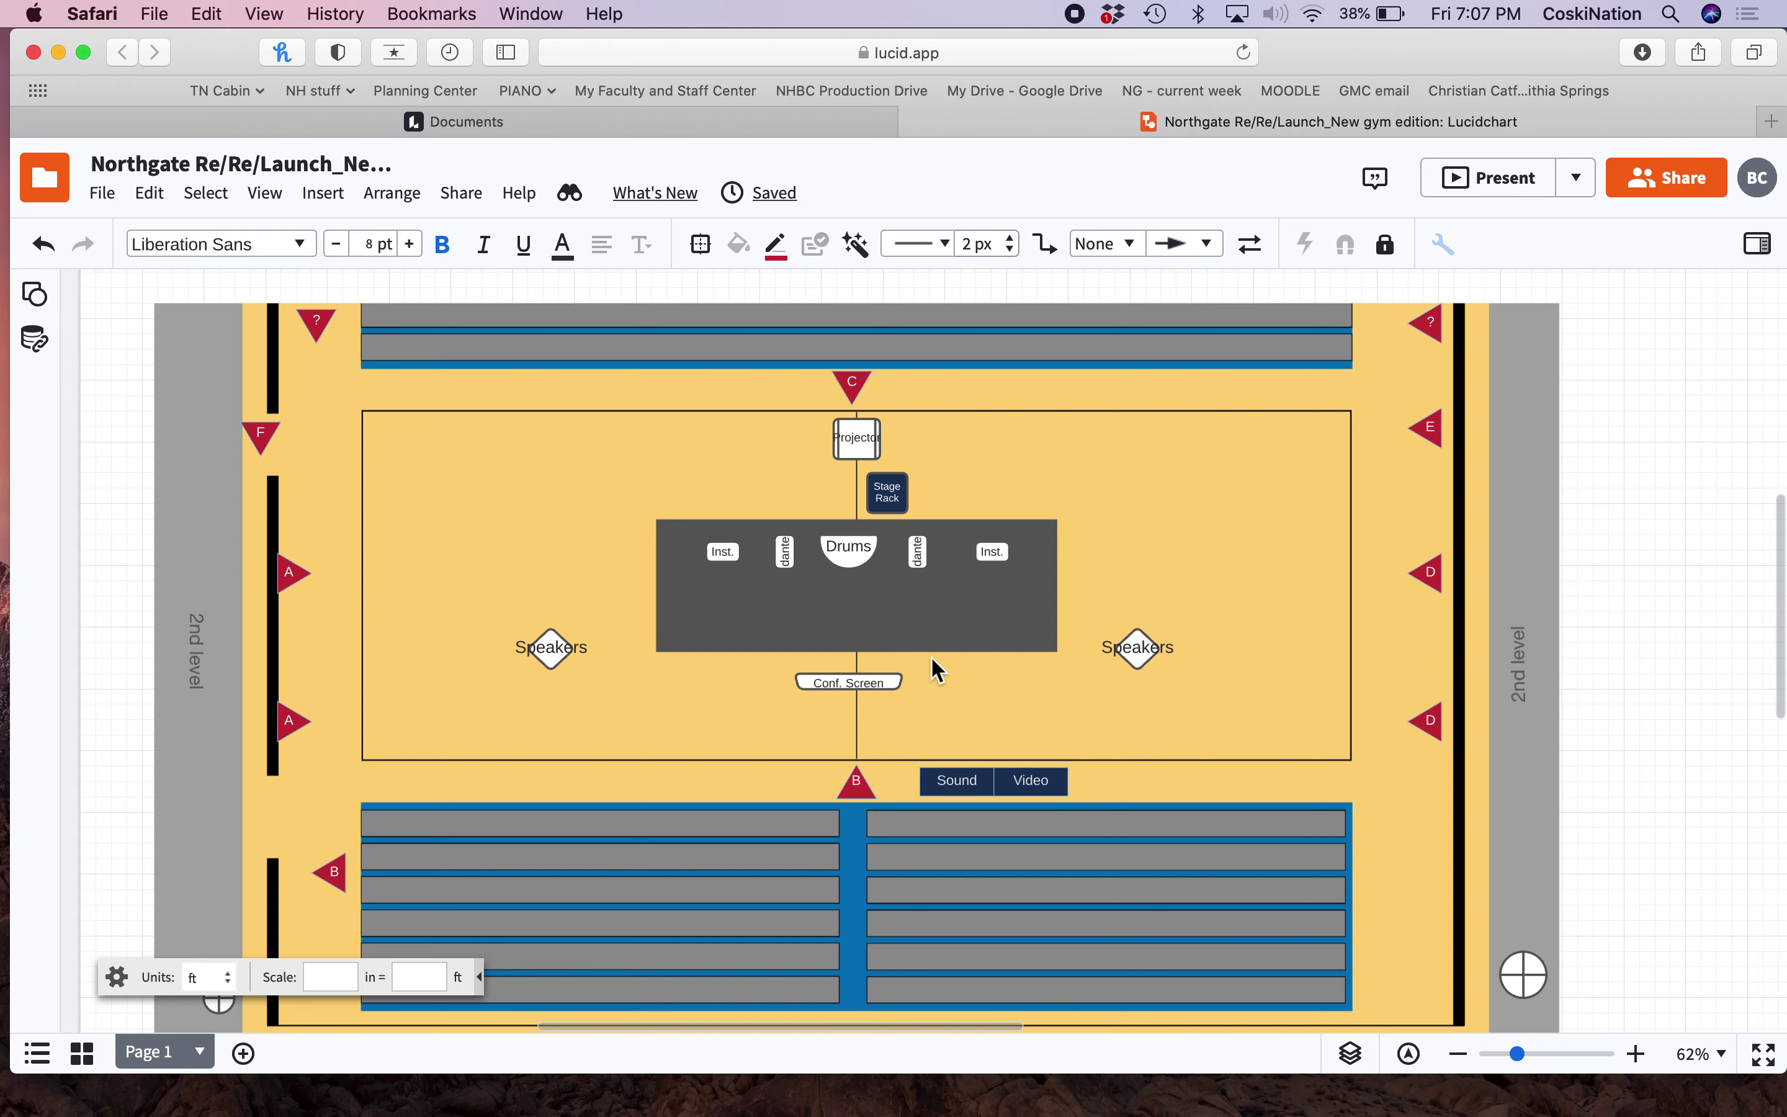
Step: Examine the seating rows, the Sound and Video tables, and the stage with its instrument boxes and speakers
scroll(875, 909, down, 5)
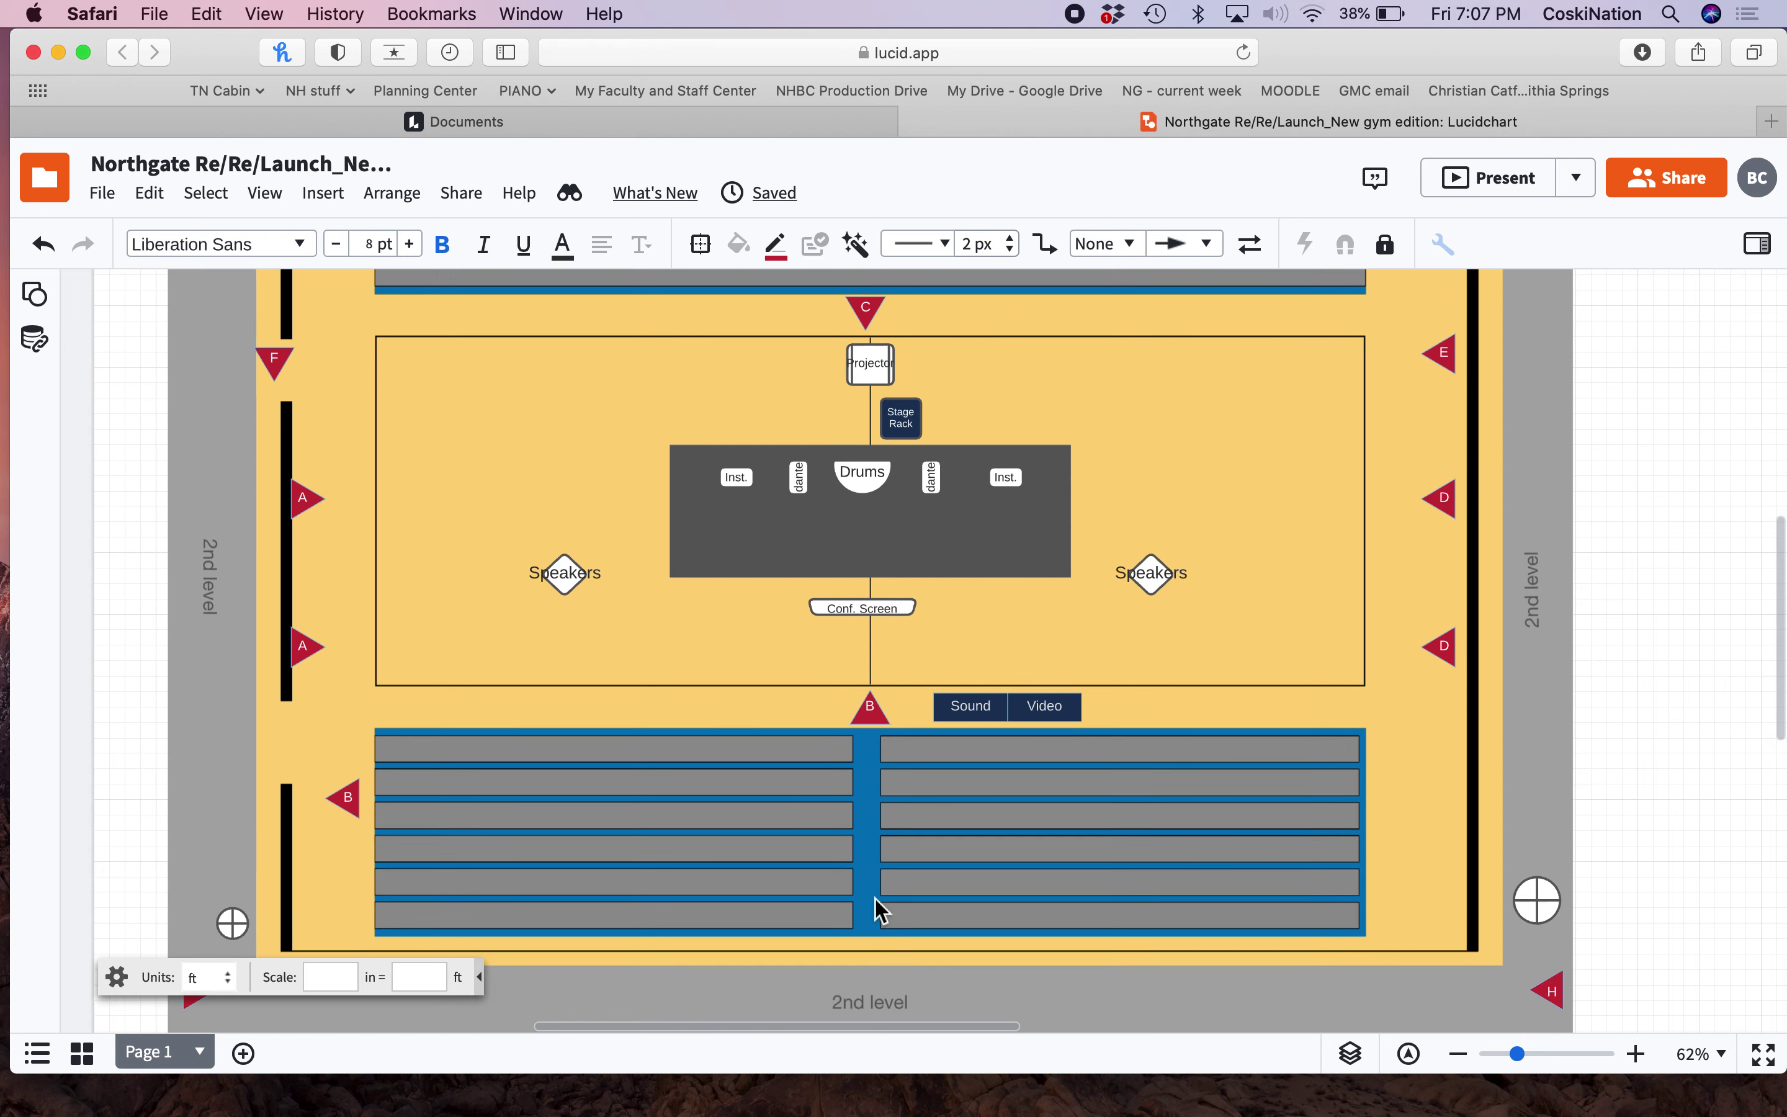
scroll(879, 909, down, 2)
scroll(875, 909, up, 3)
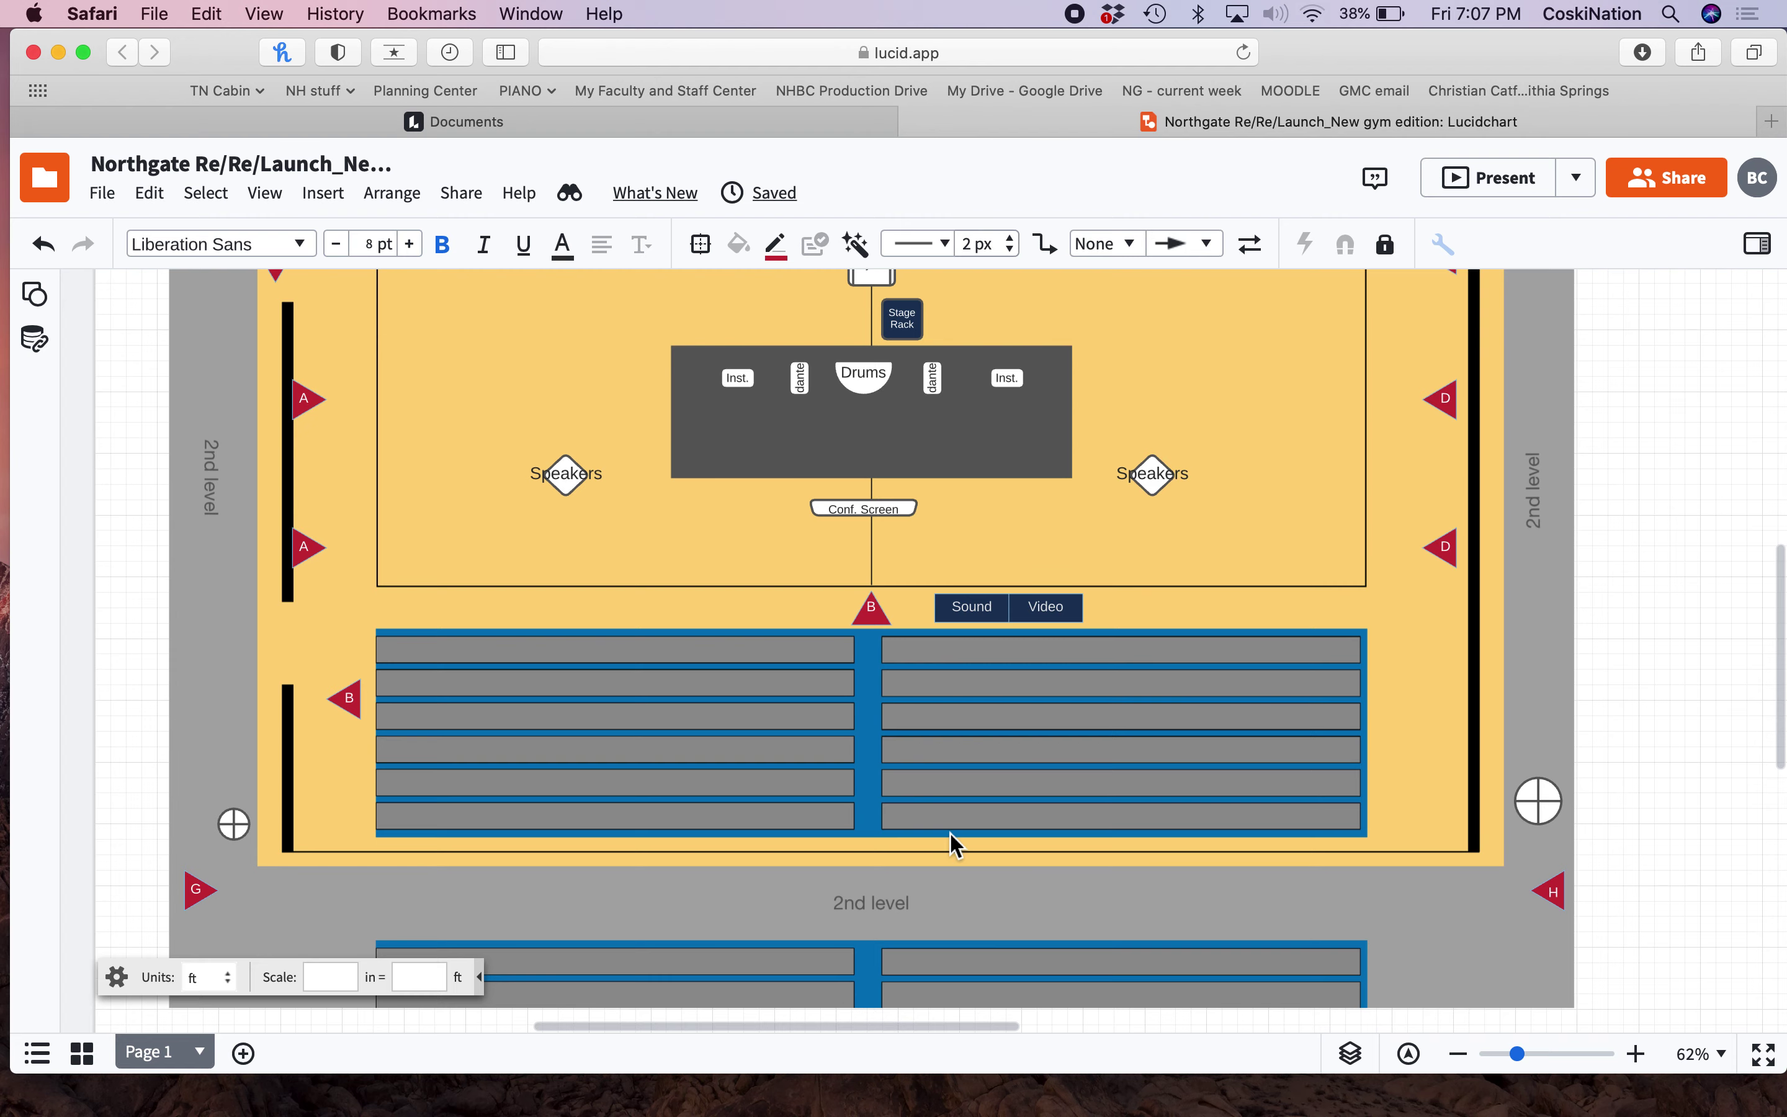
scroll(953, 850, up, 3)
scroll(950, 857, down, 3)
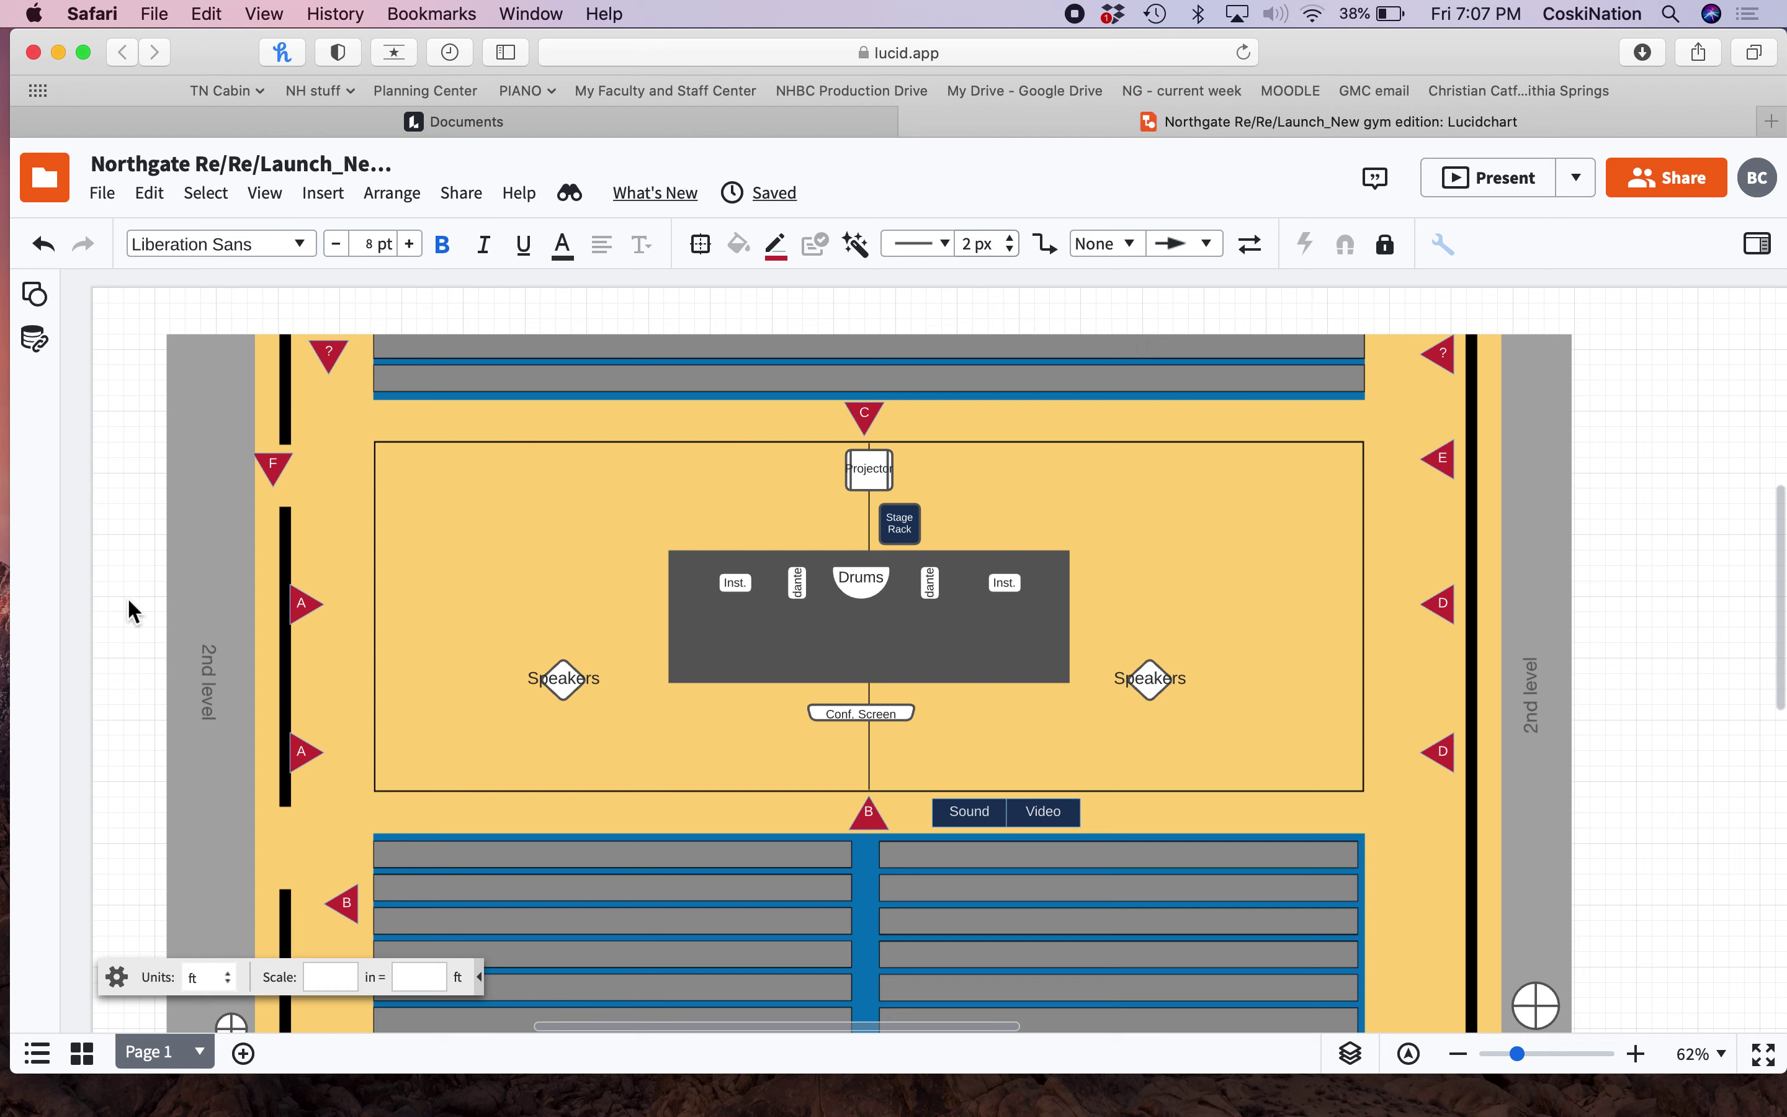
click(215, 658)
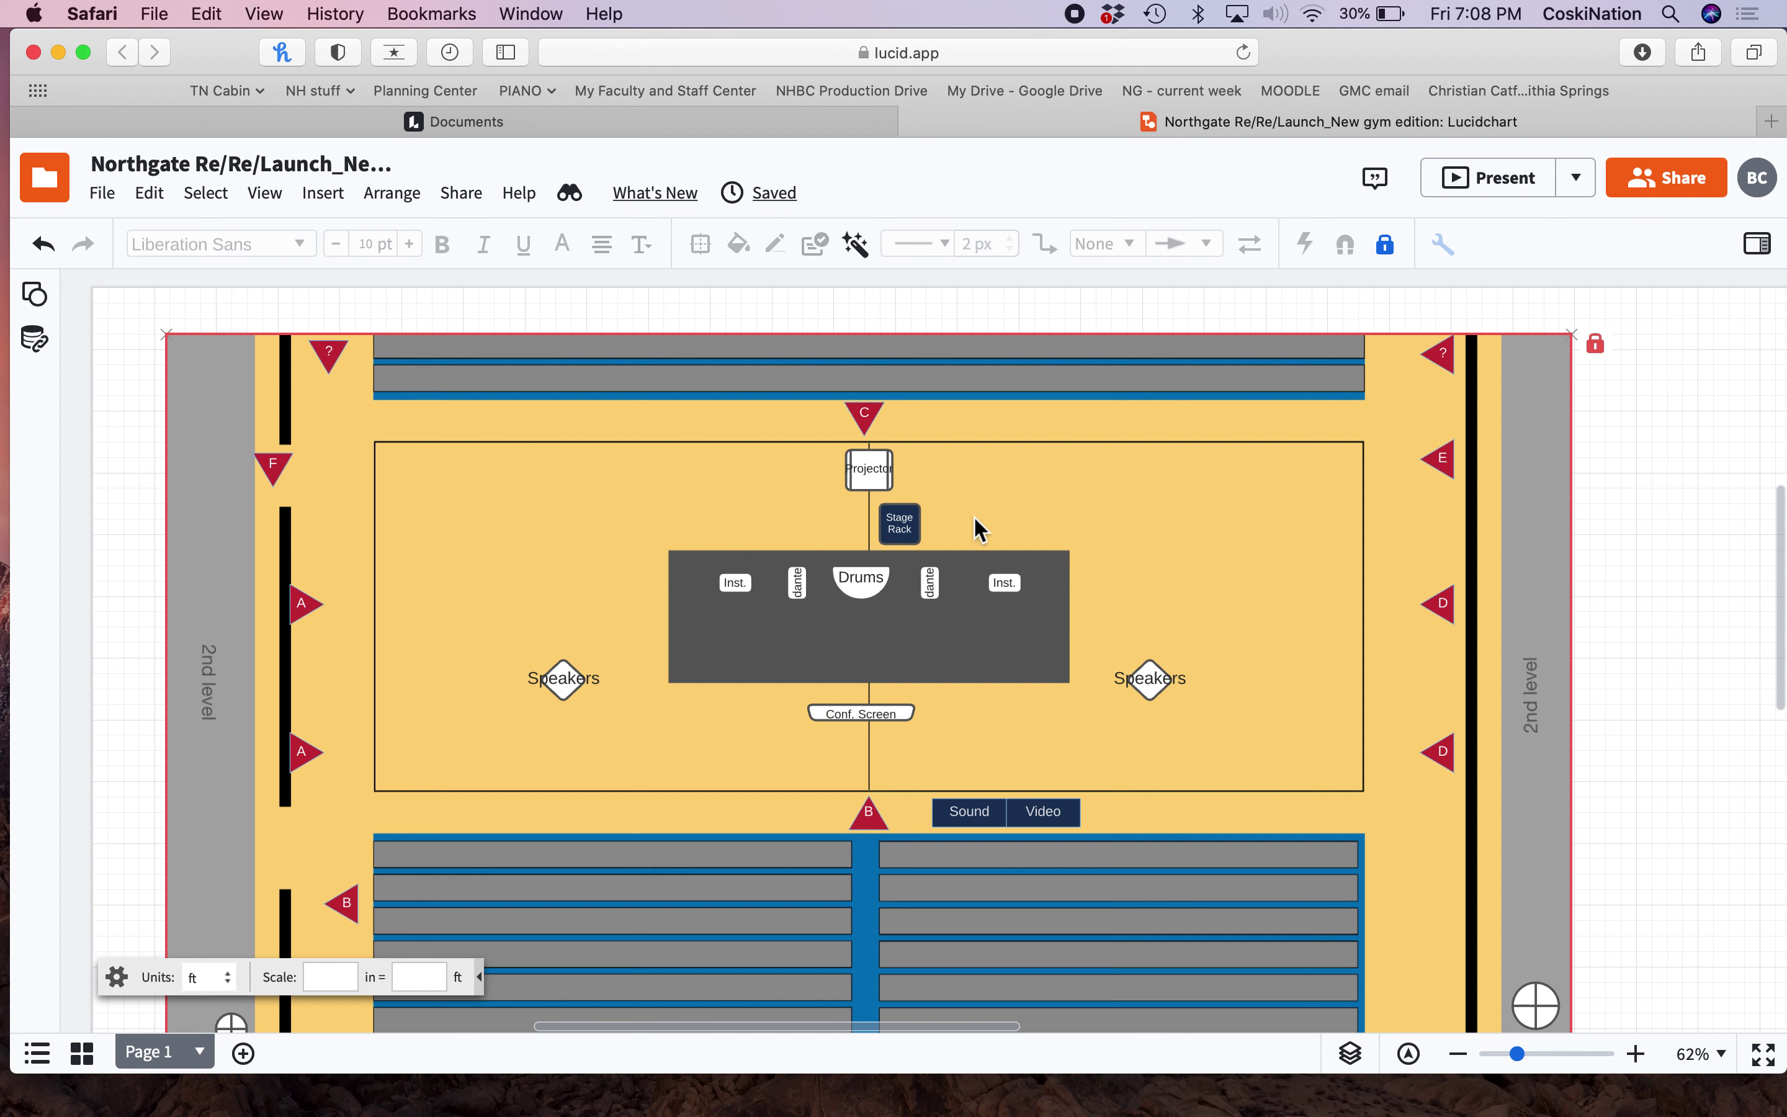
scroll(864, 591, down, 3)
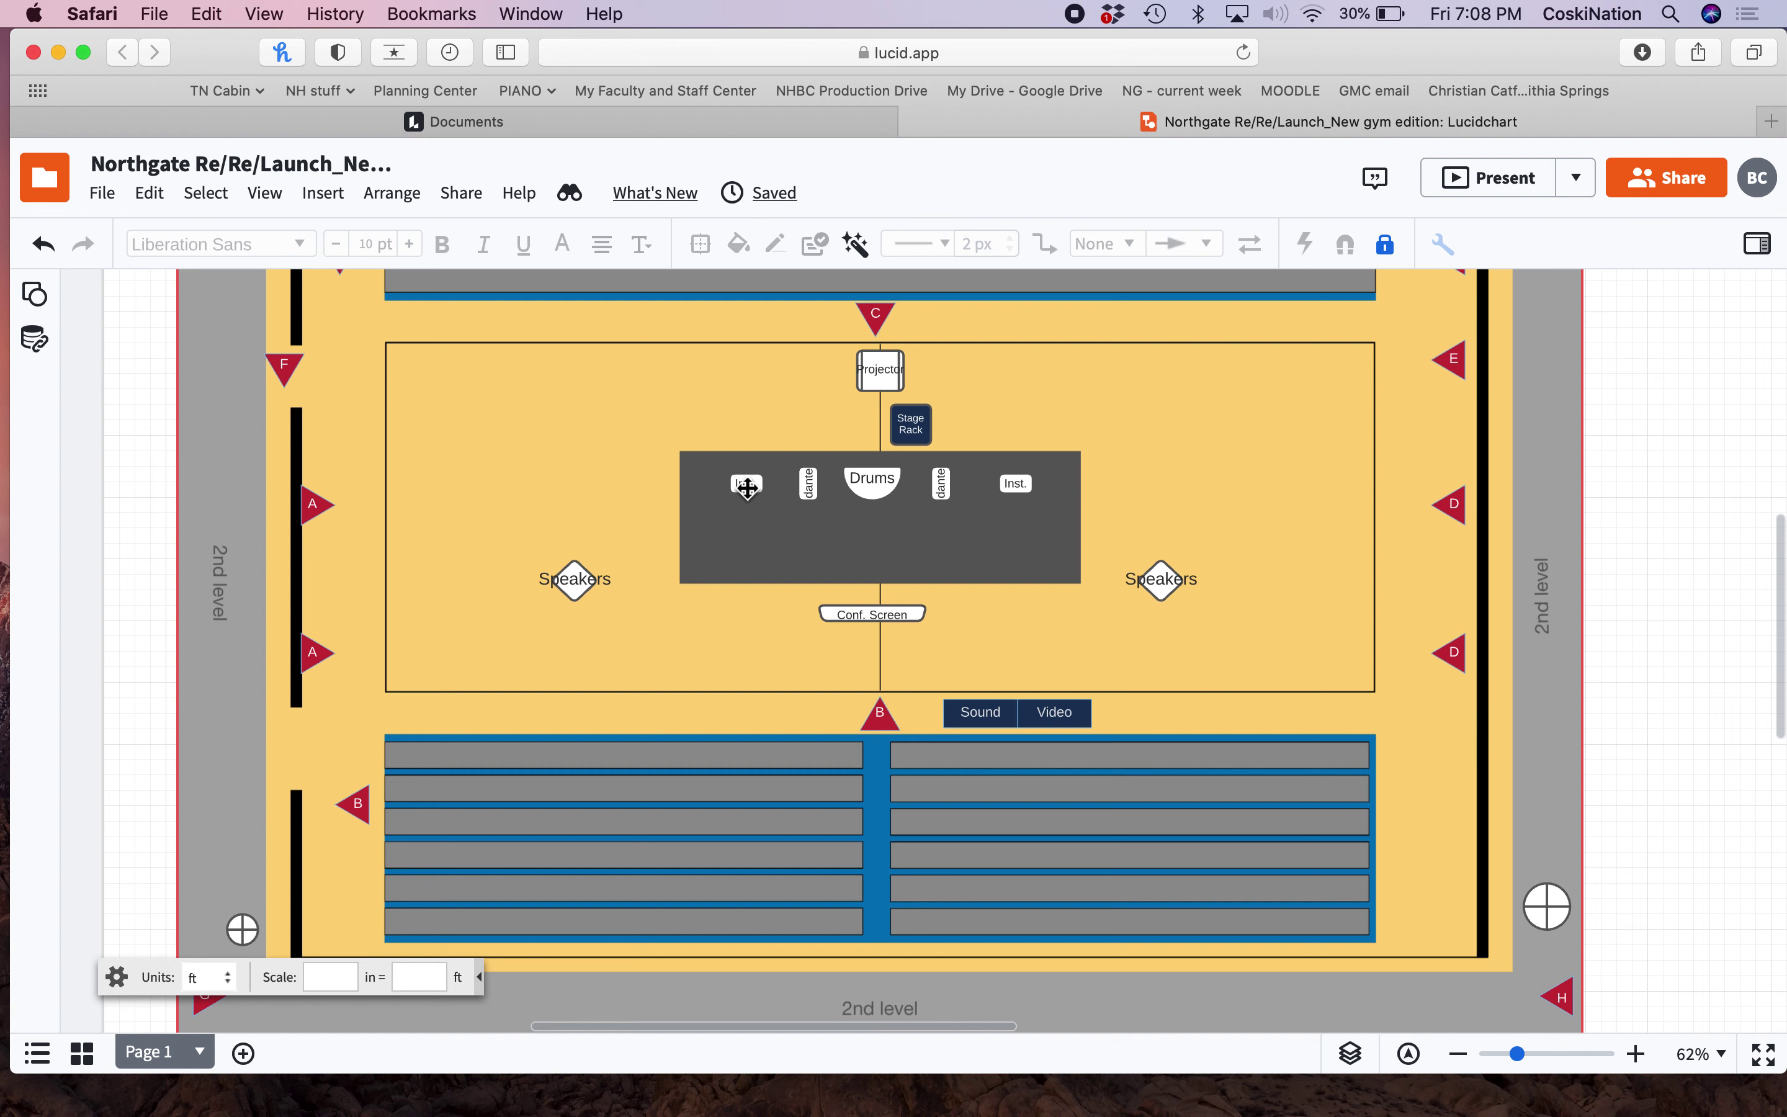
click(1171, 600)
click(878, 575)
click(1162, 589)
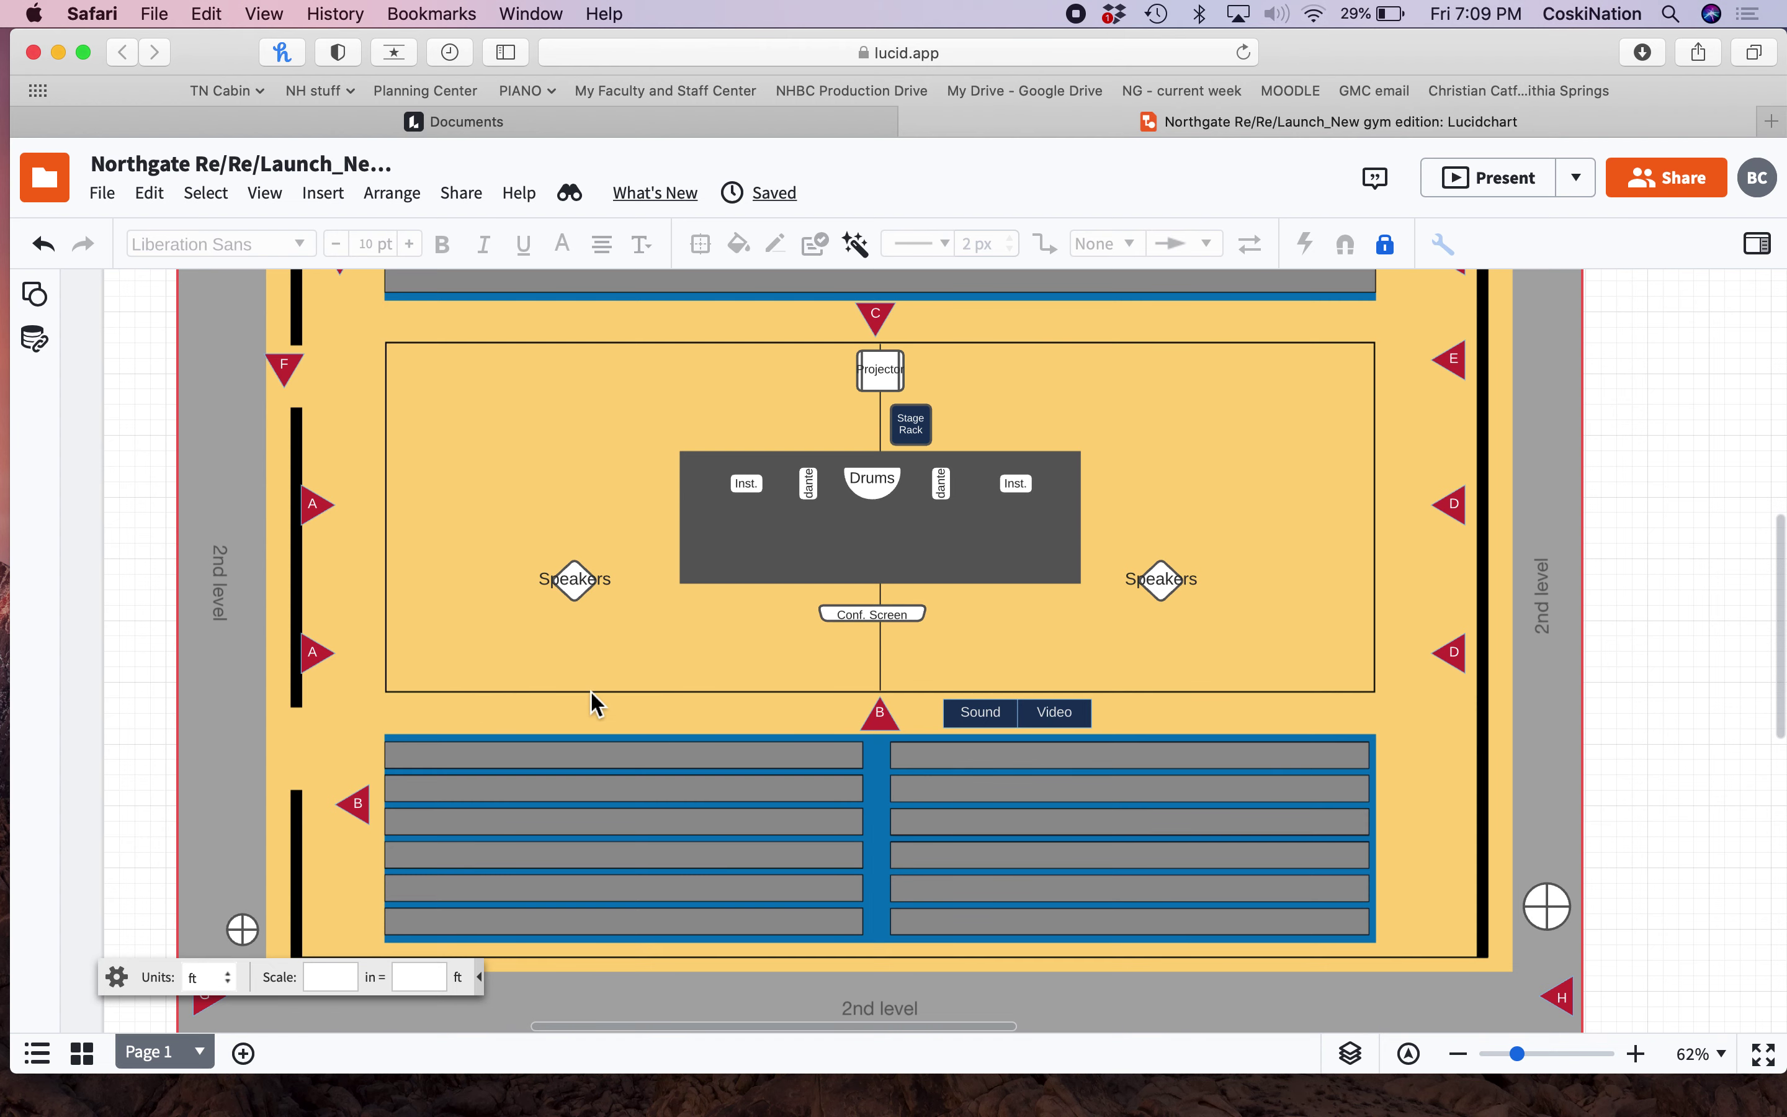
scroll(741, 684, up, 3)
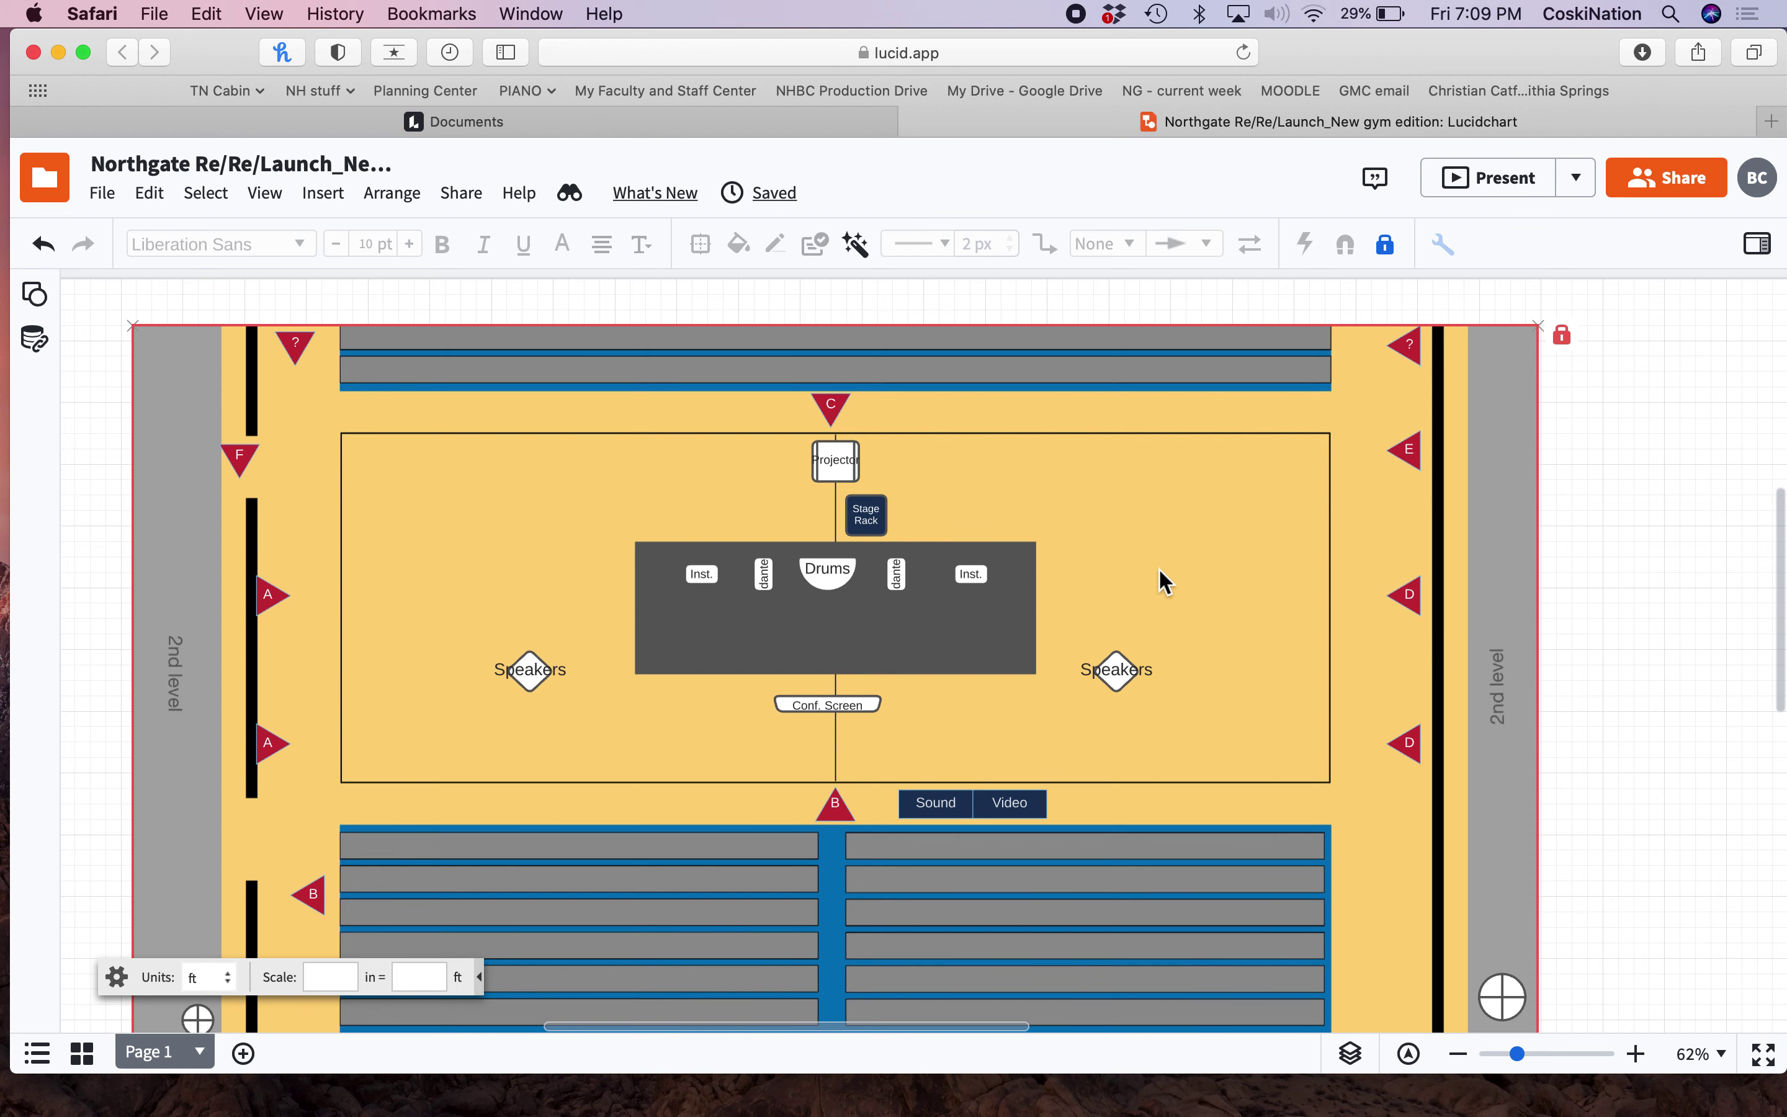
scroll(1164, 581, down, 2)
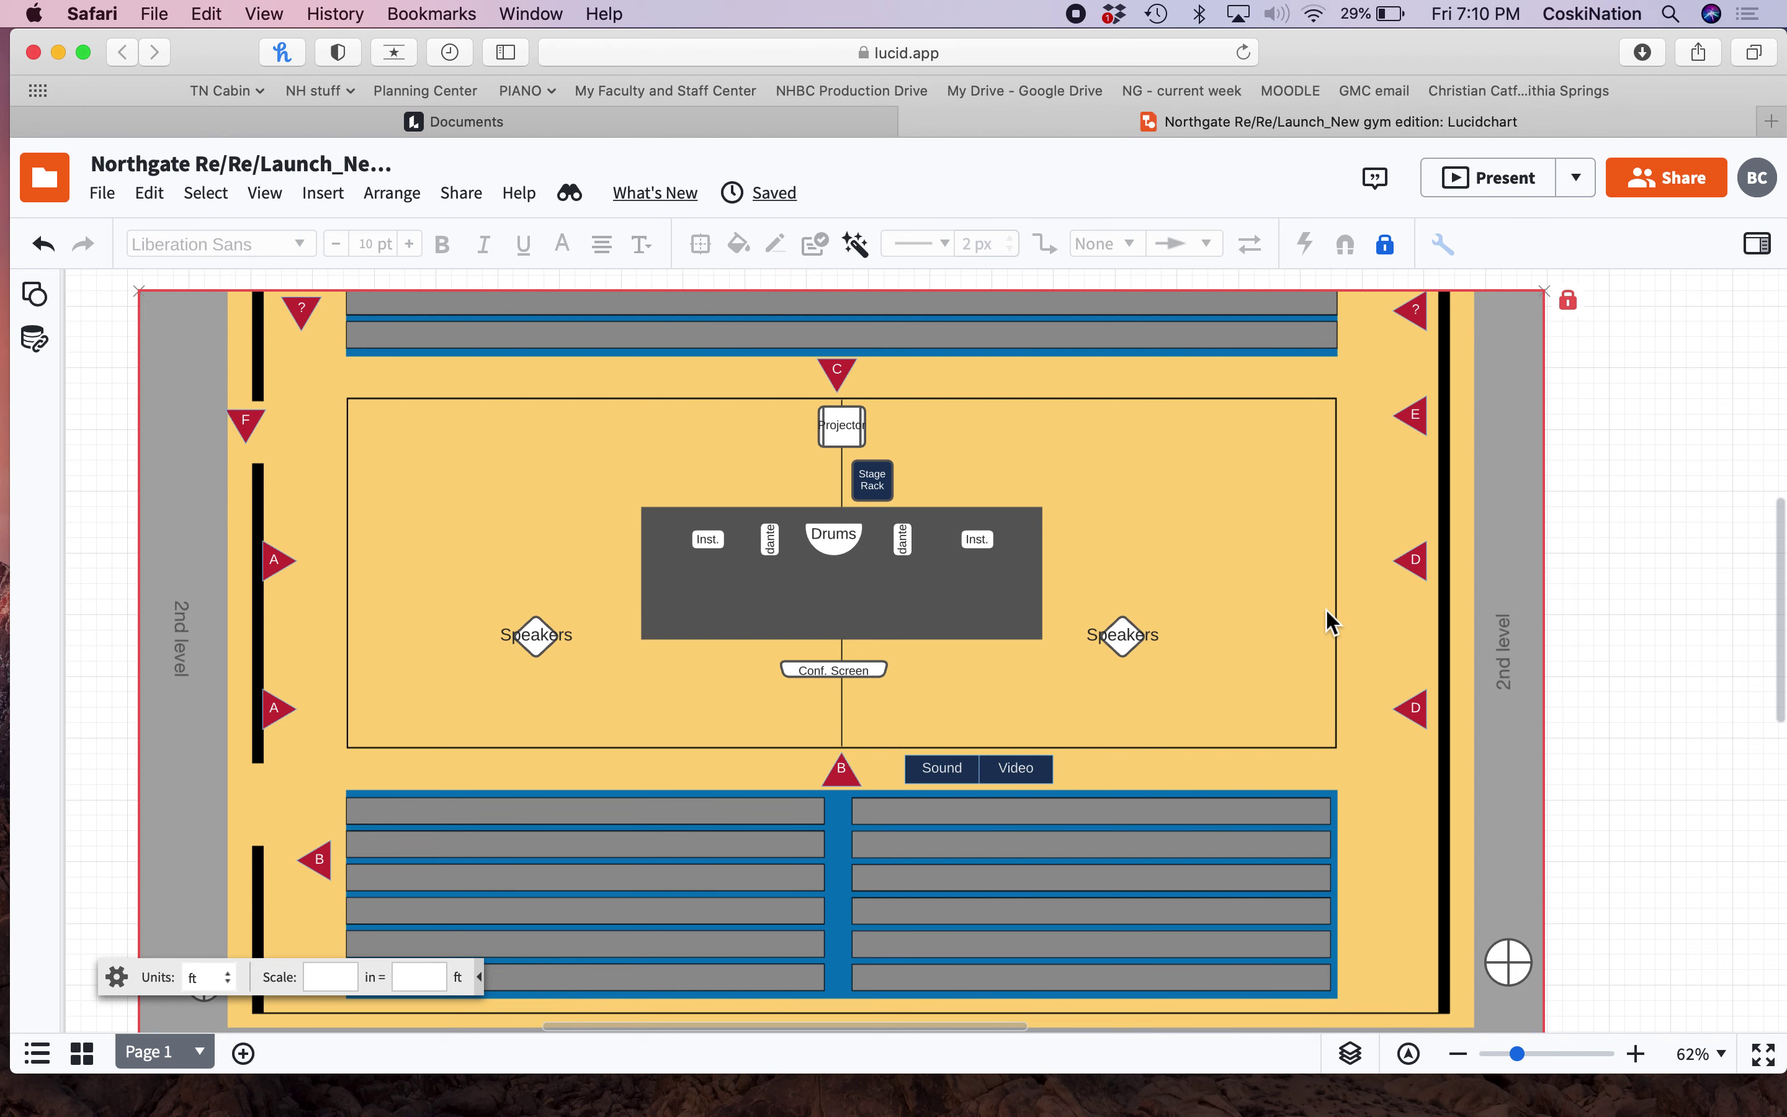
Step: Examine the lettered markers around the gym floor, including marker F beside the wall opening
scroll(1328, 618, left, 3)
scroll(1328, 618, down, 2)
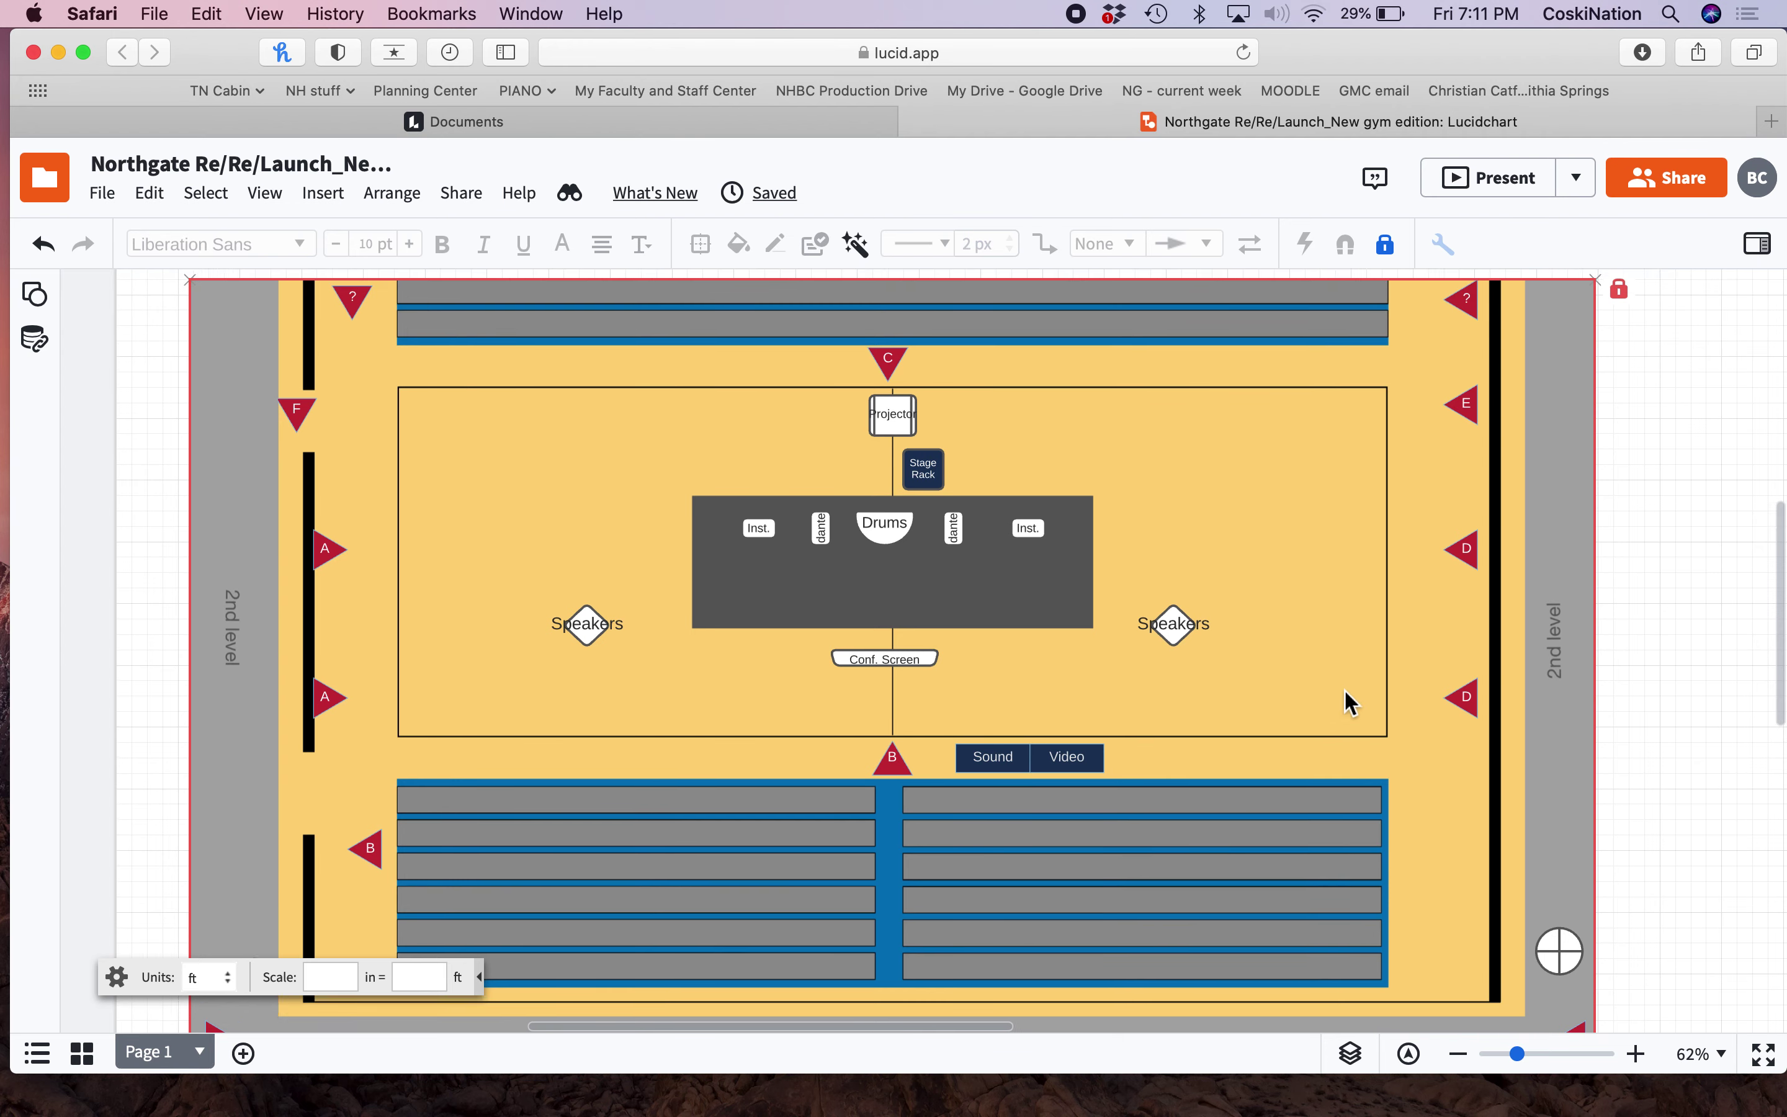
scroll(1345, 689, up, 3)
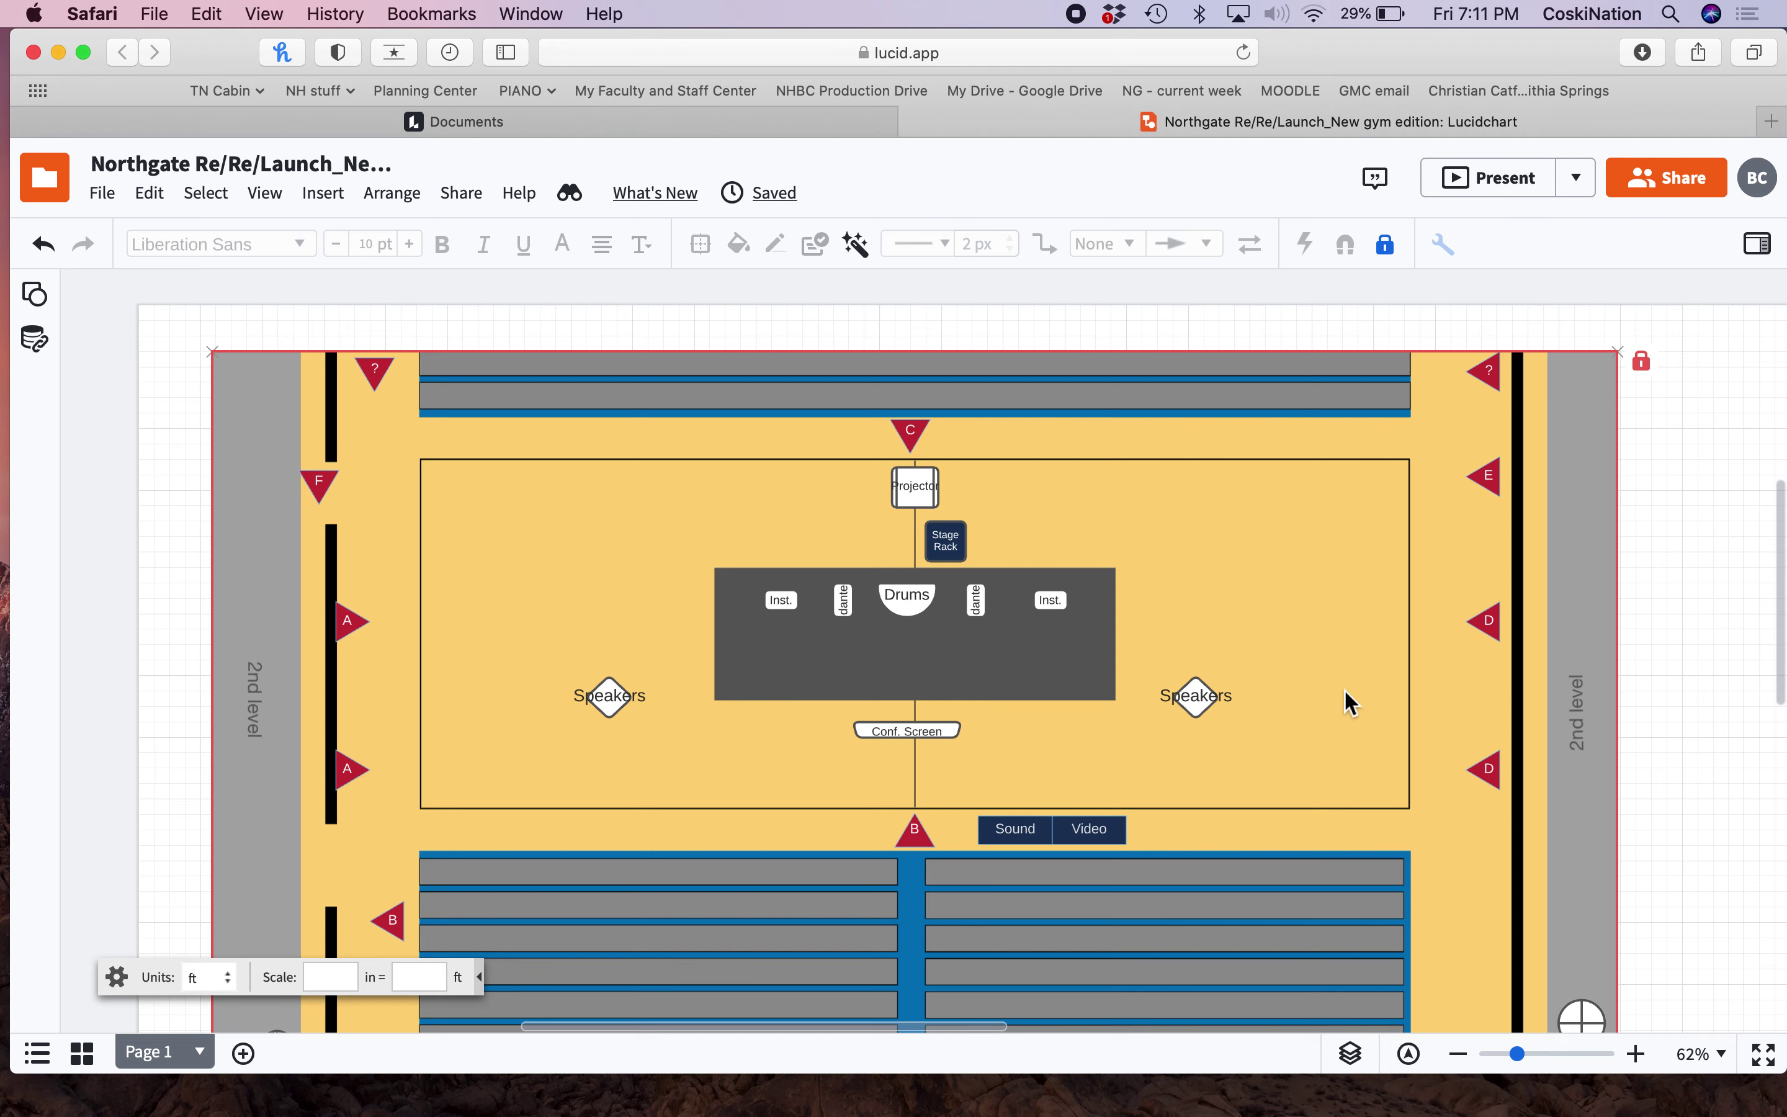
scroll(1345, 689, down, 3)
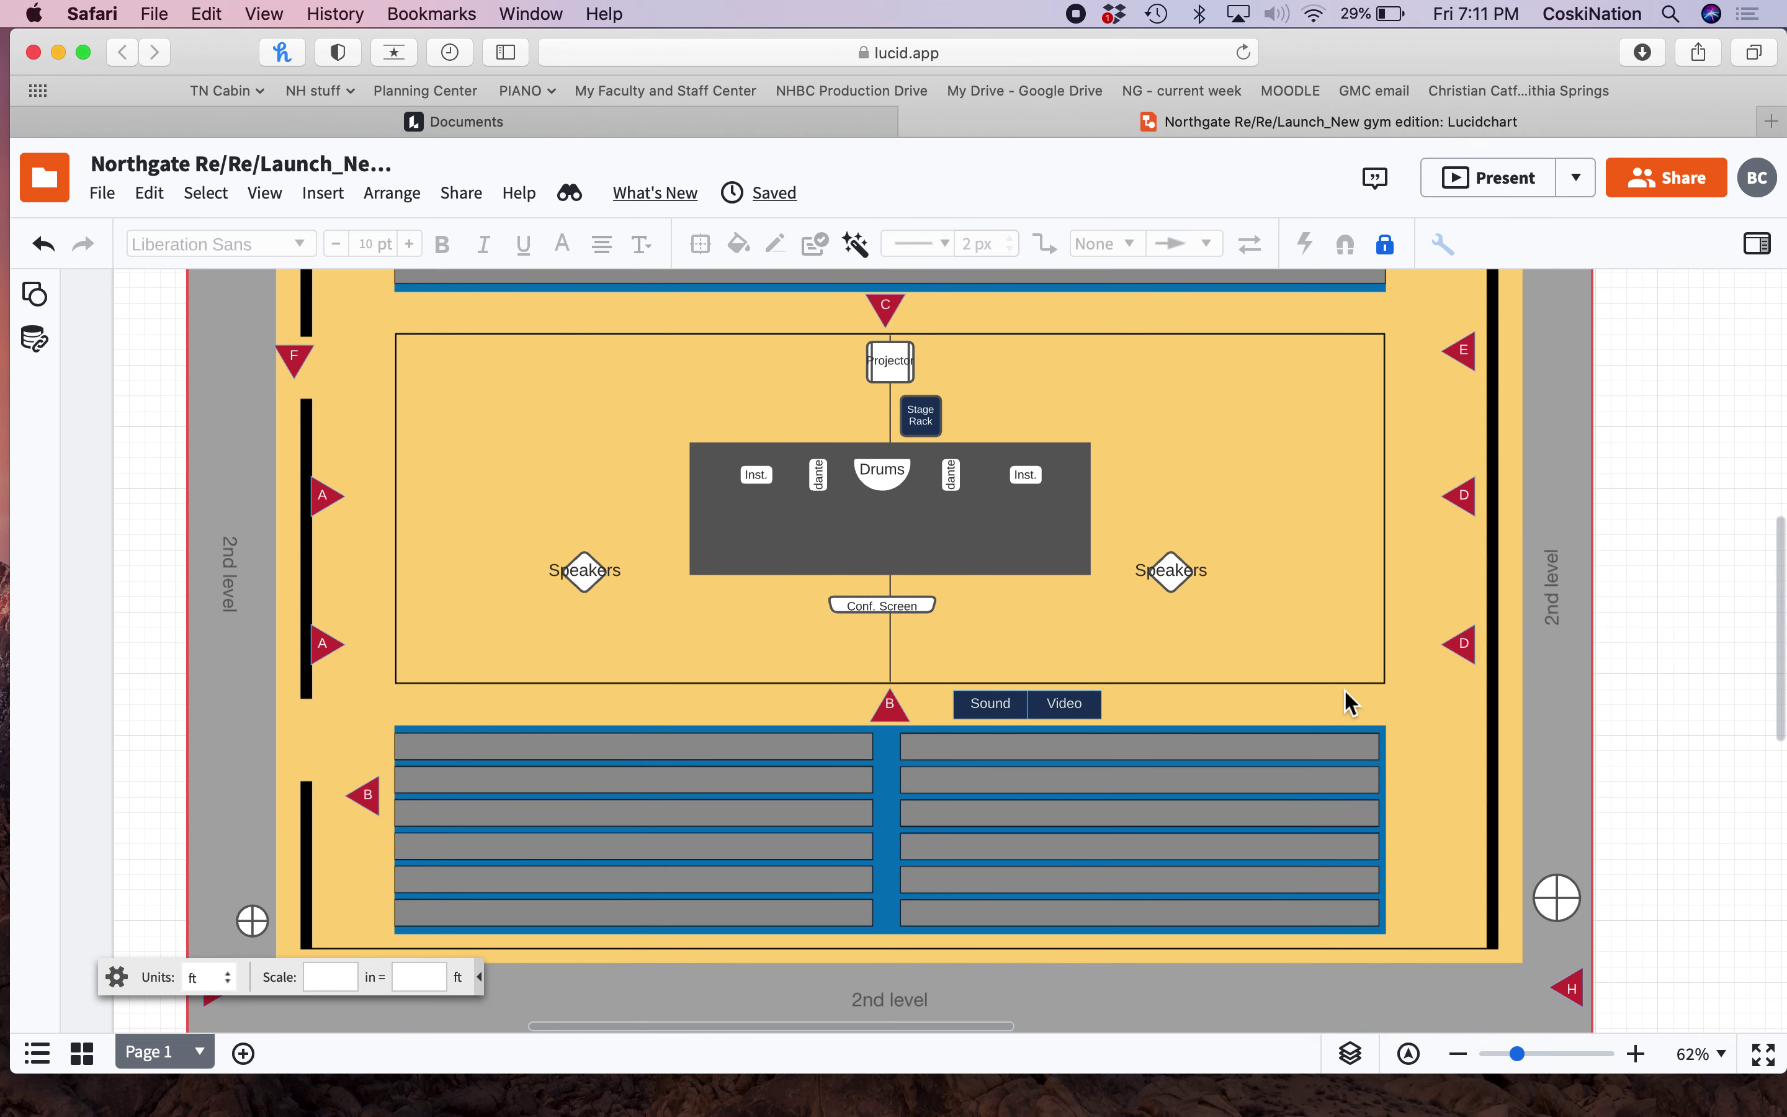
scroll(1409, 596, right, 3)
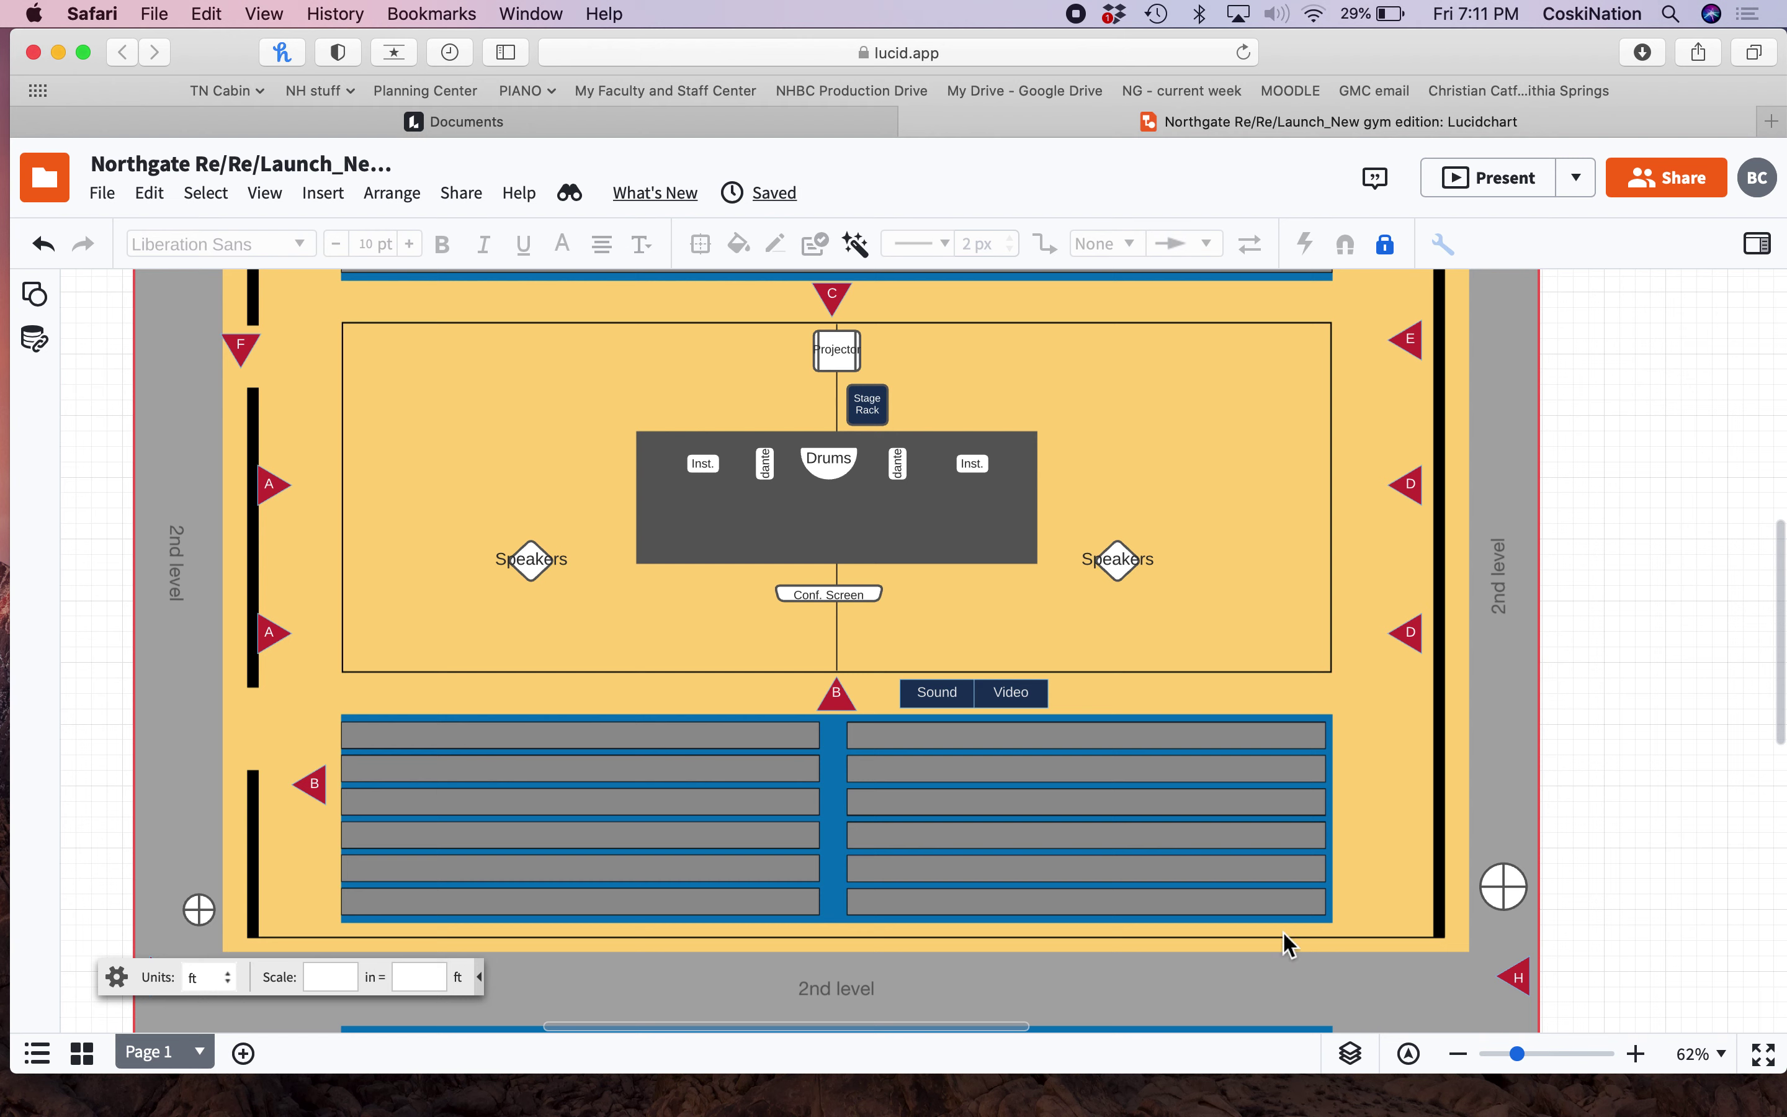
click(1355, 1063)
click(1354, 1063)
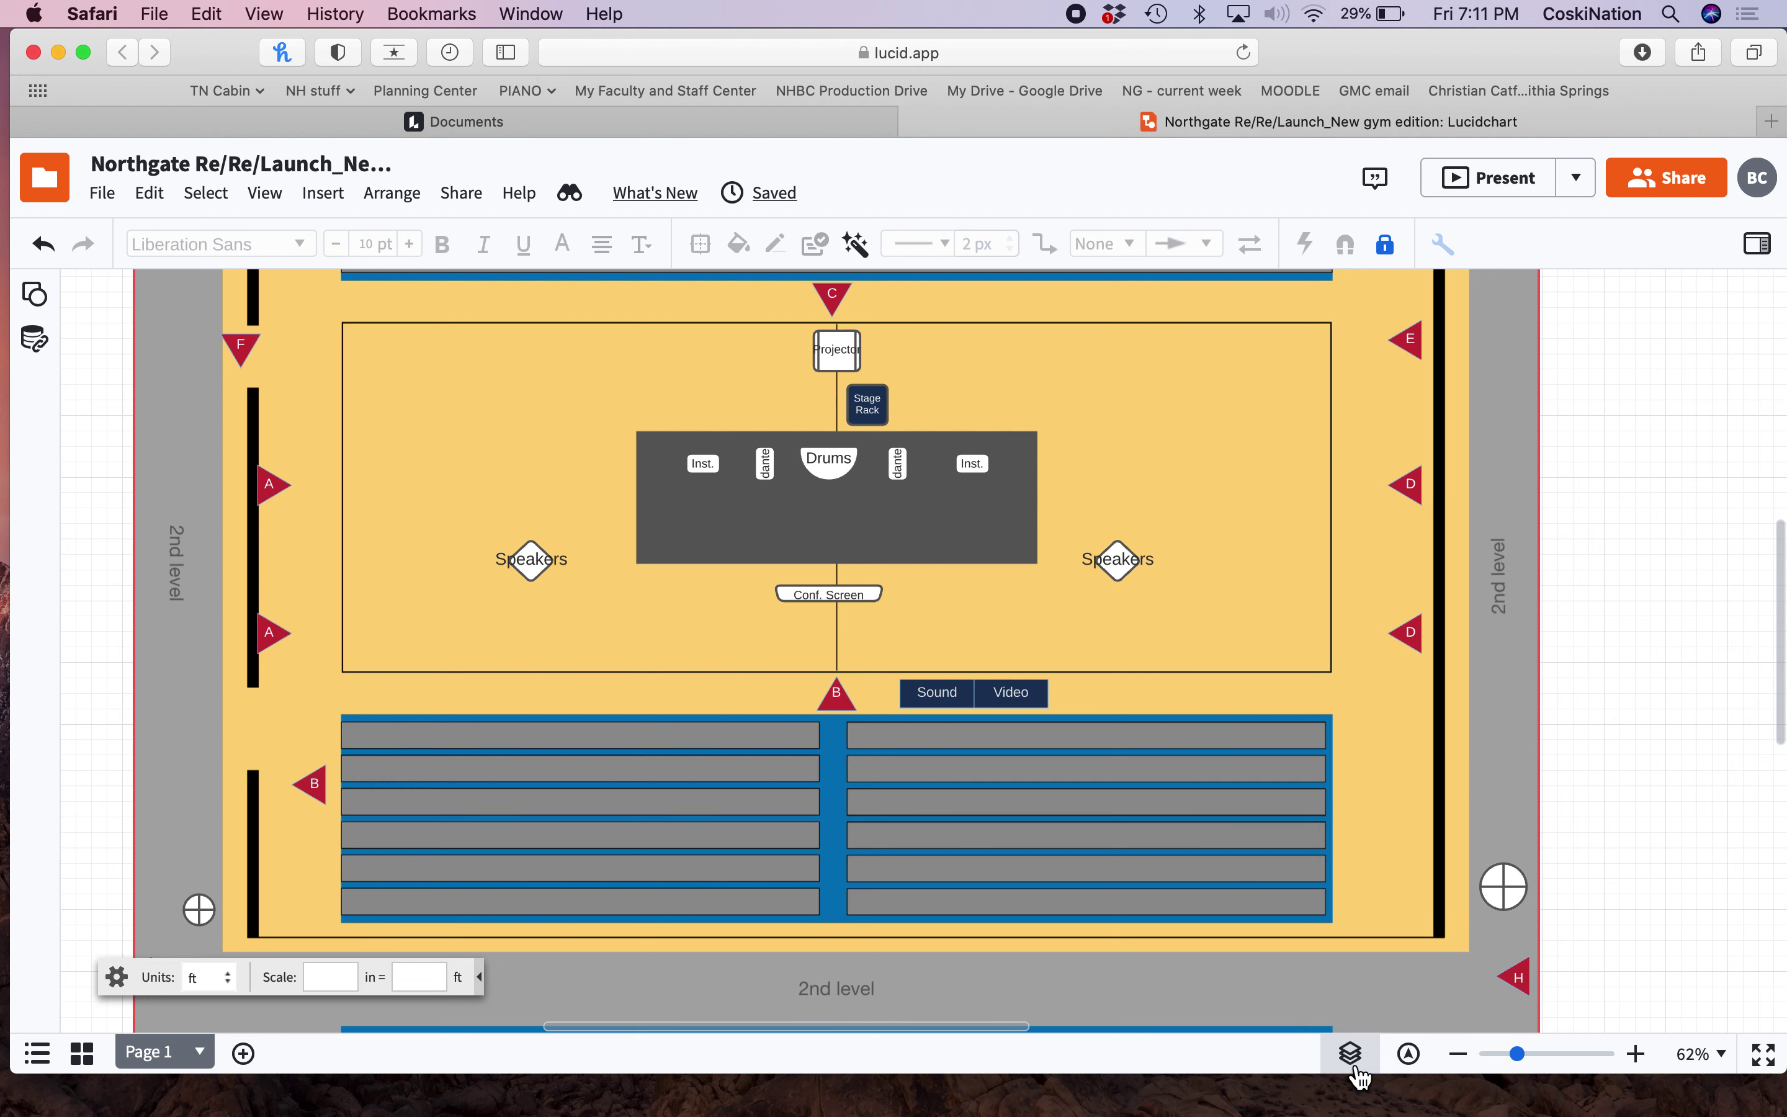
scroll(1289, 638, up, 5)
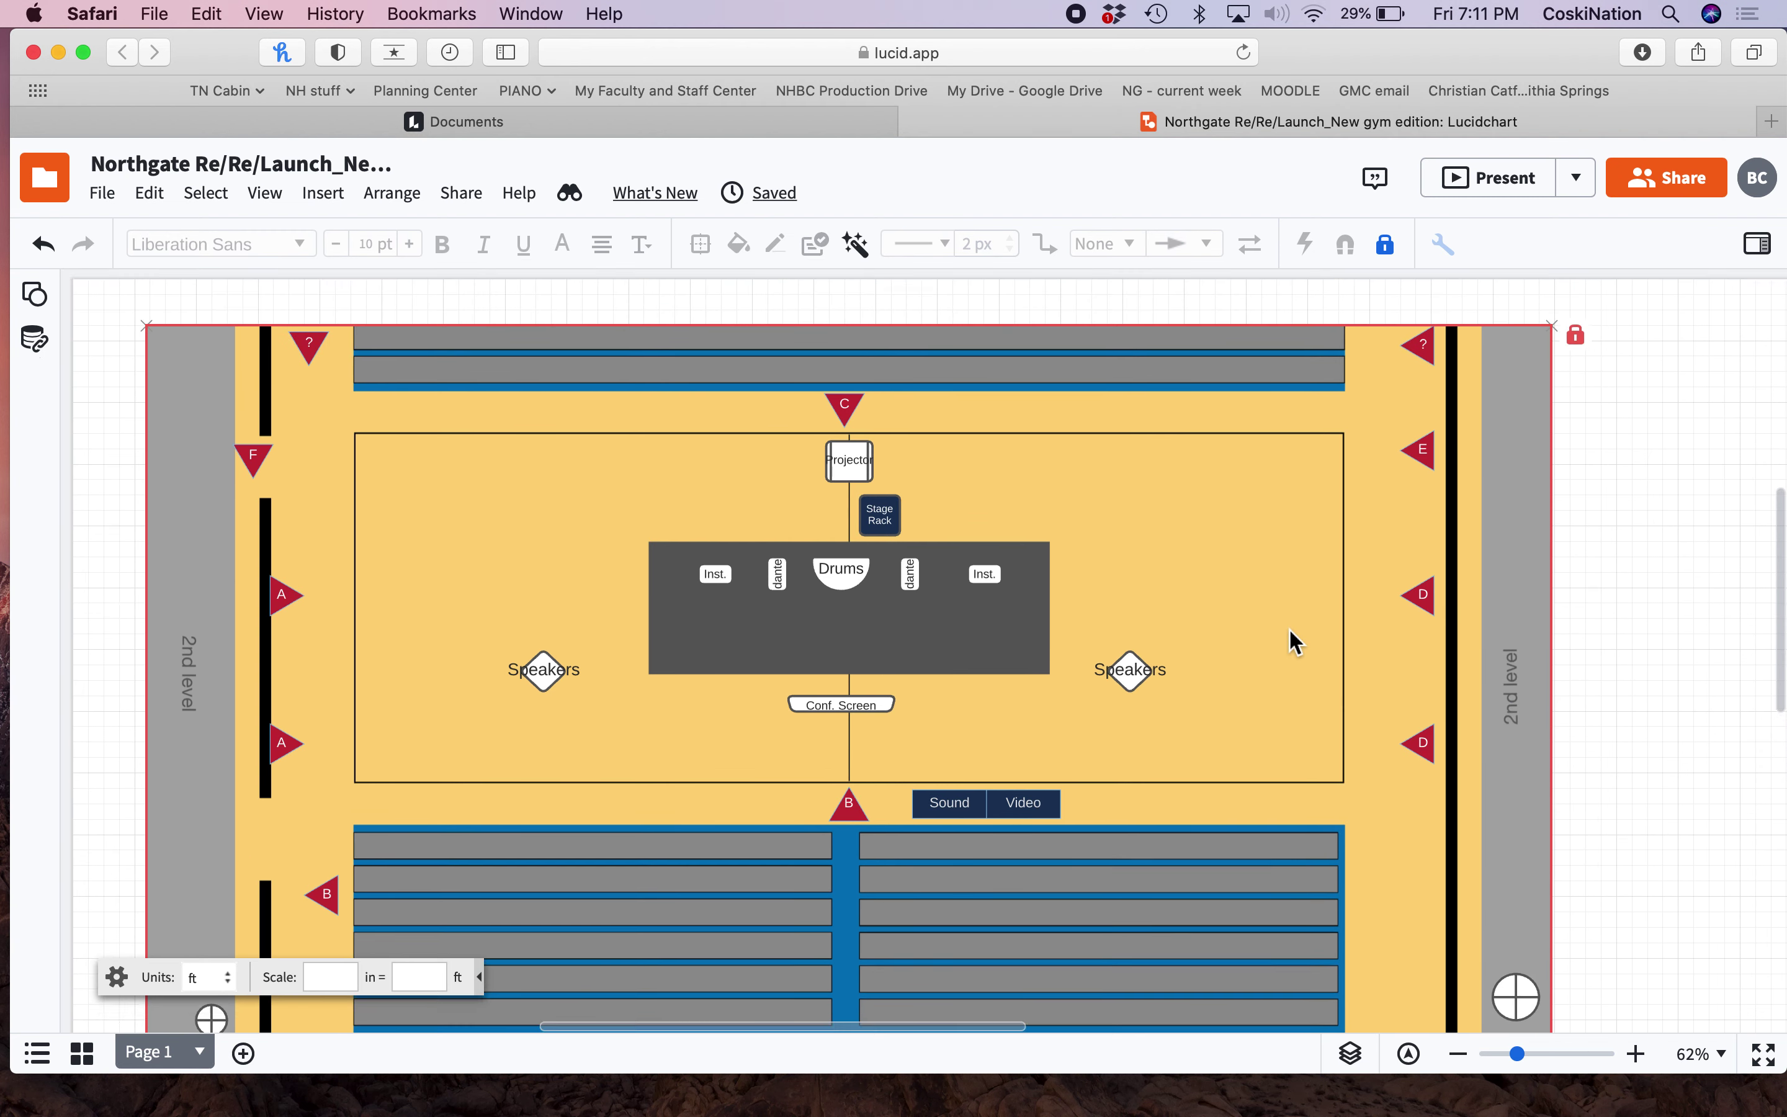
click(272, 530)
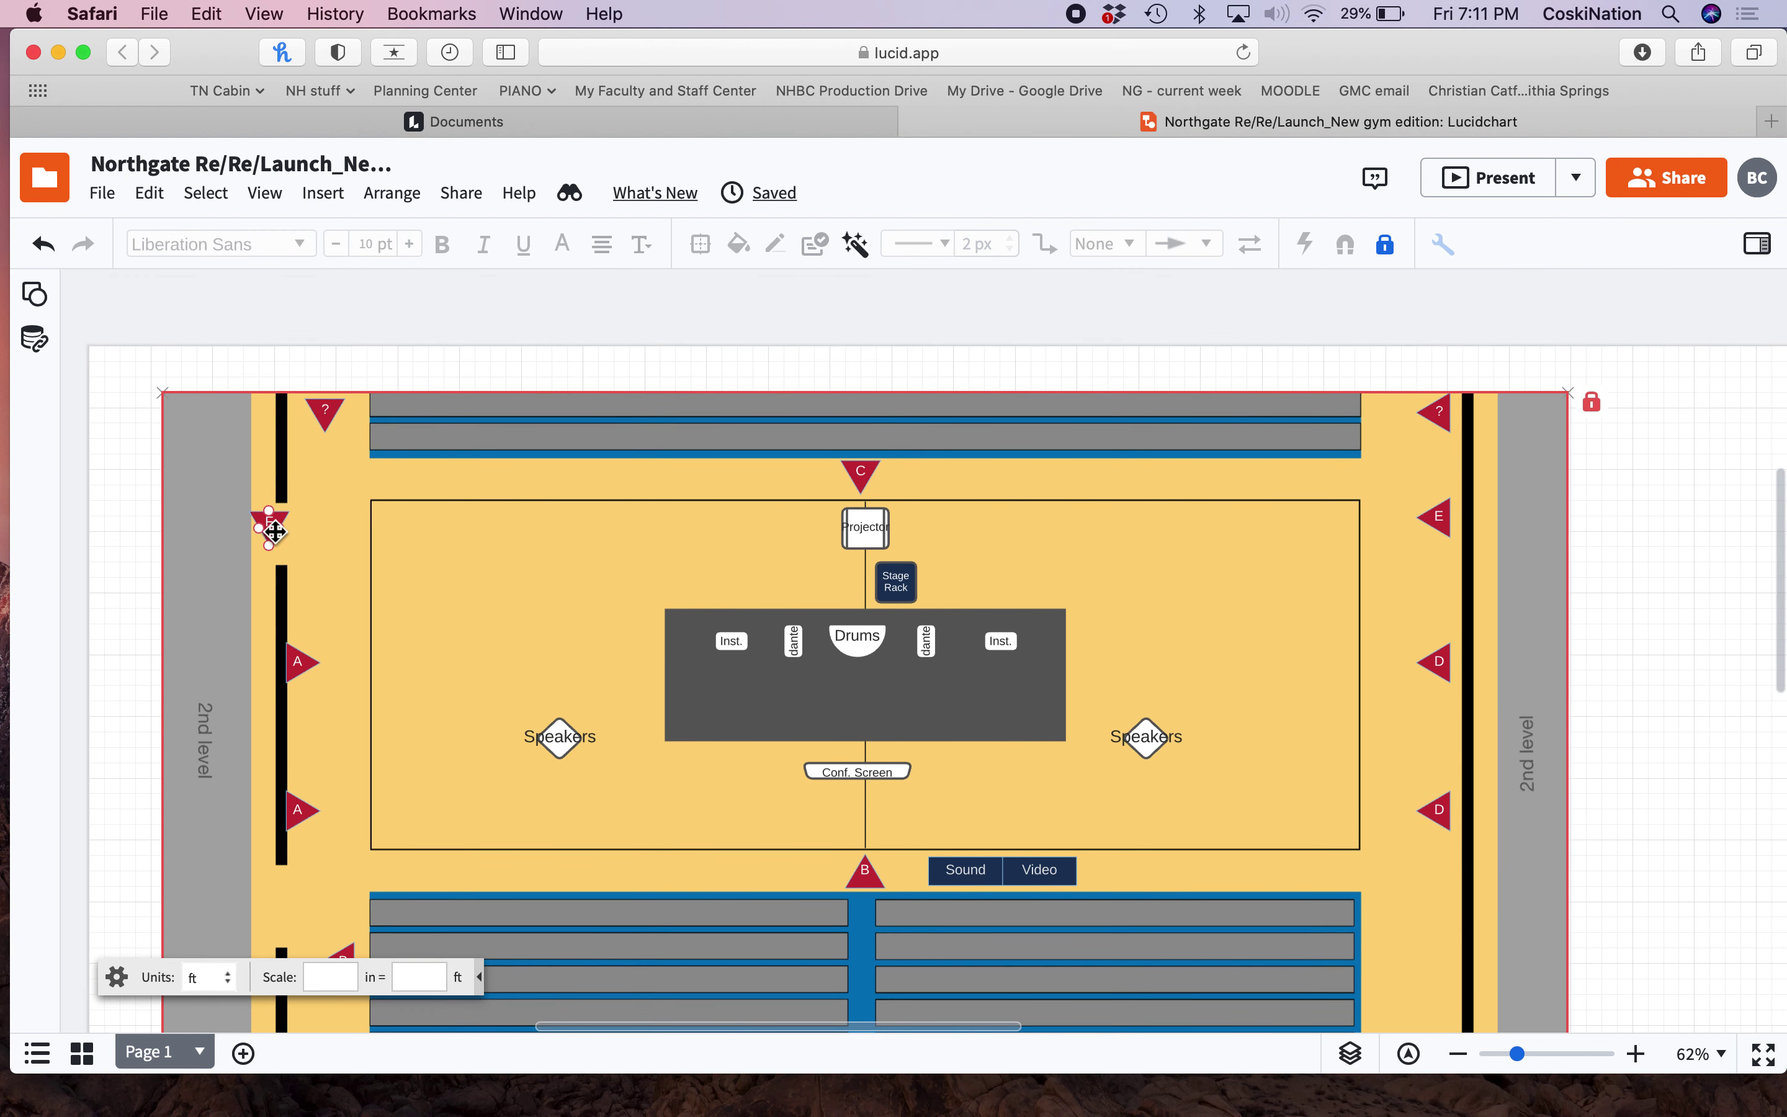
click(314, 524)
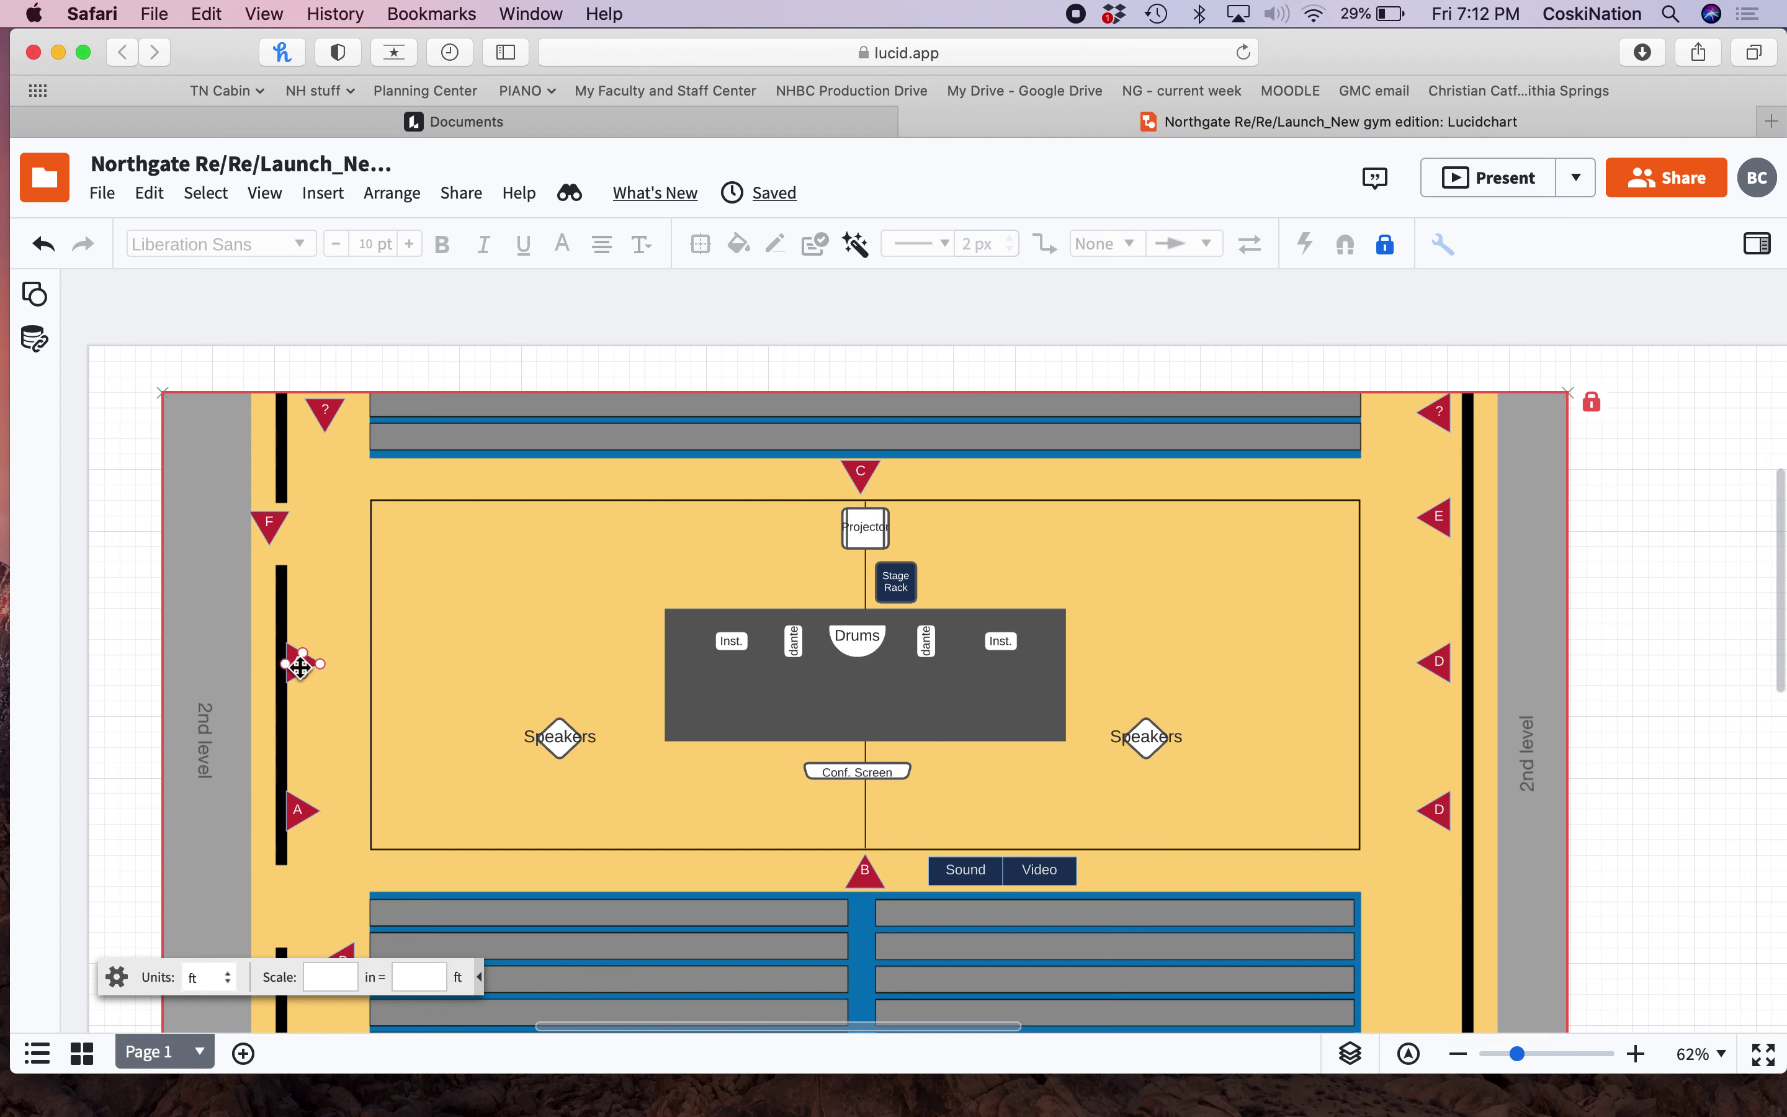
Step: Examine the A markers along one side wall, the B markers near the seating and the D and E markers opposite
click(297, 818)
scroll(319, 750, up, 3)
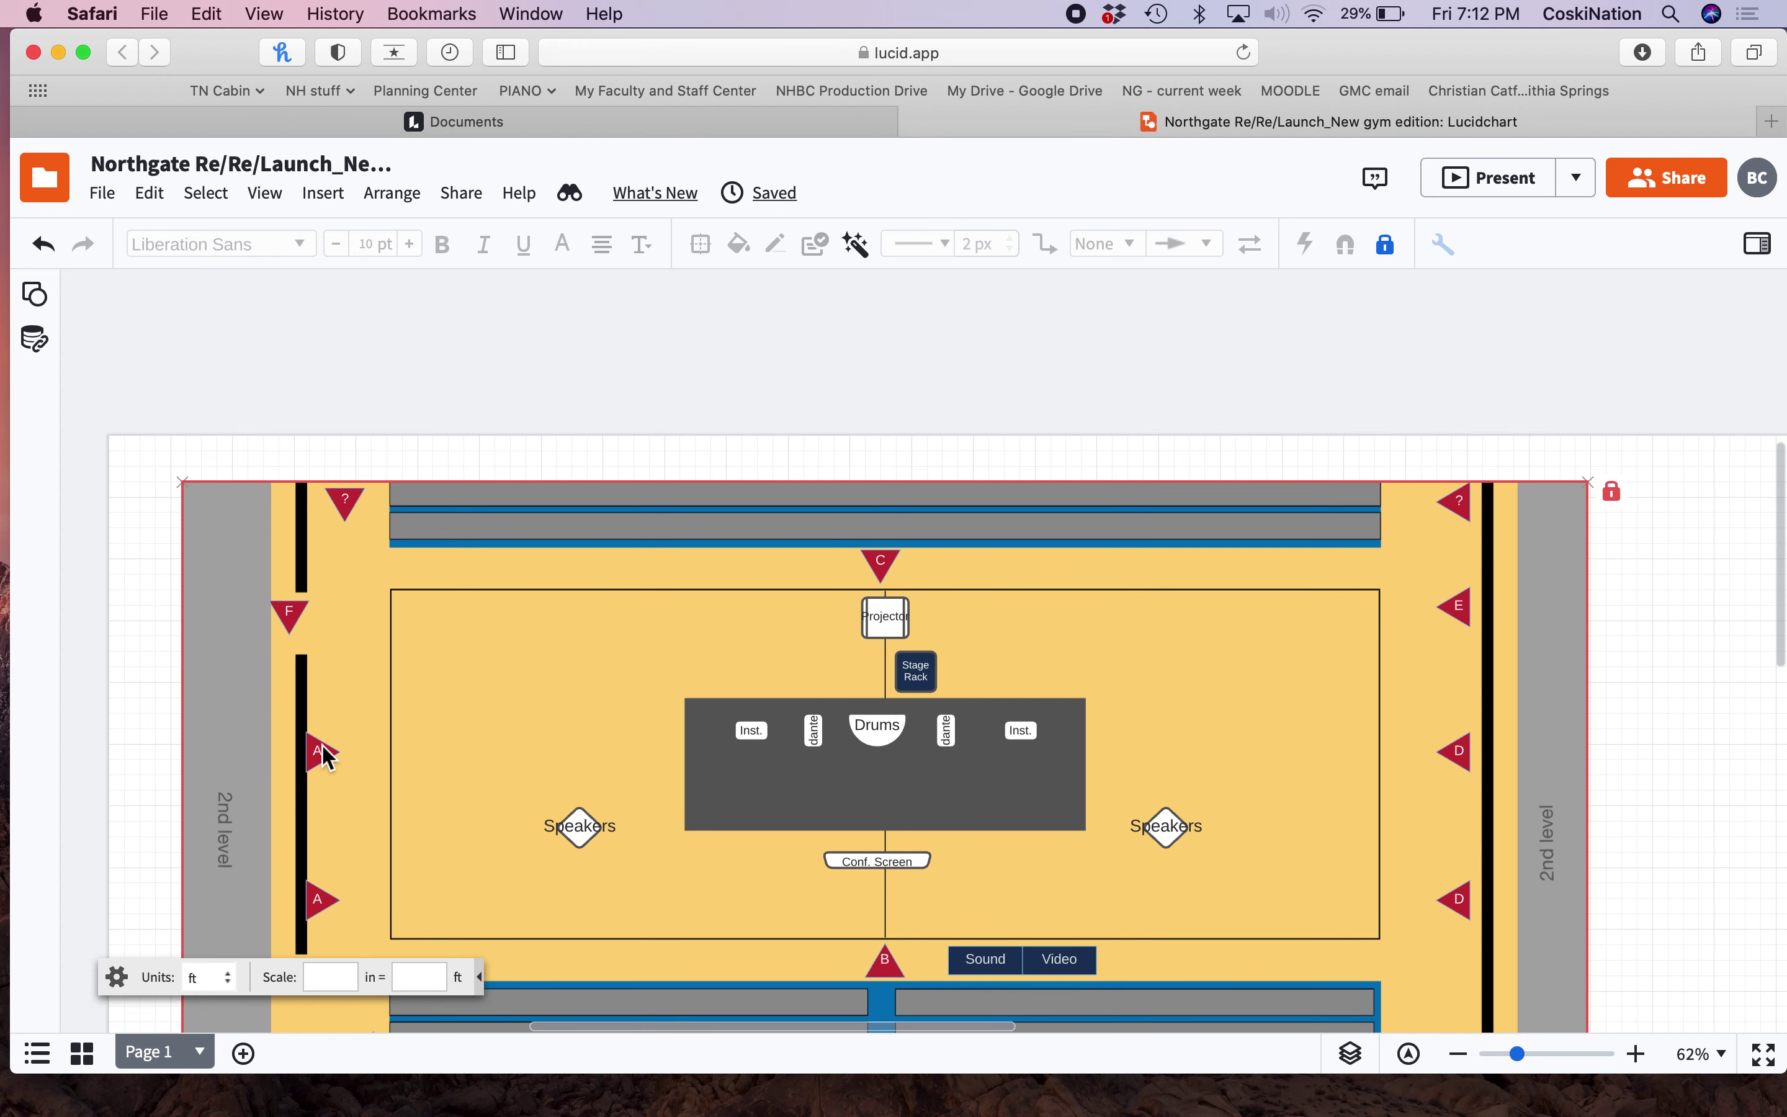
scroll(326, 755, down, 1)
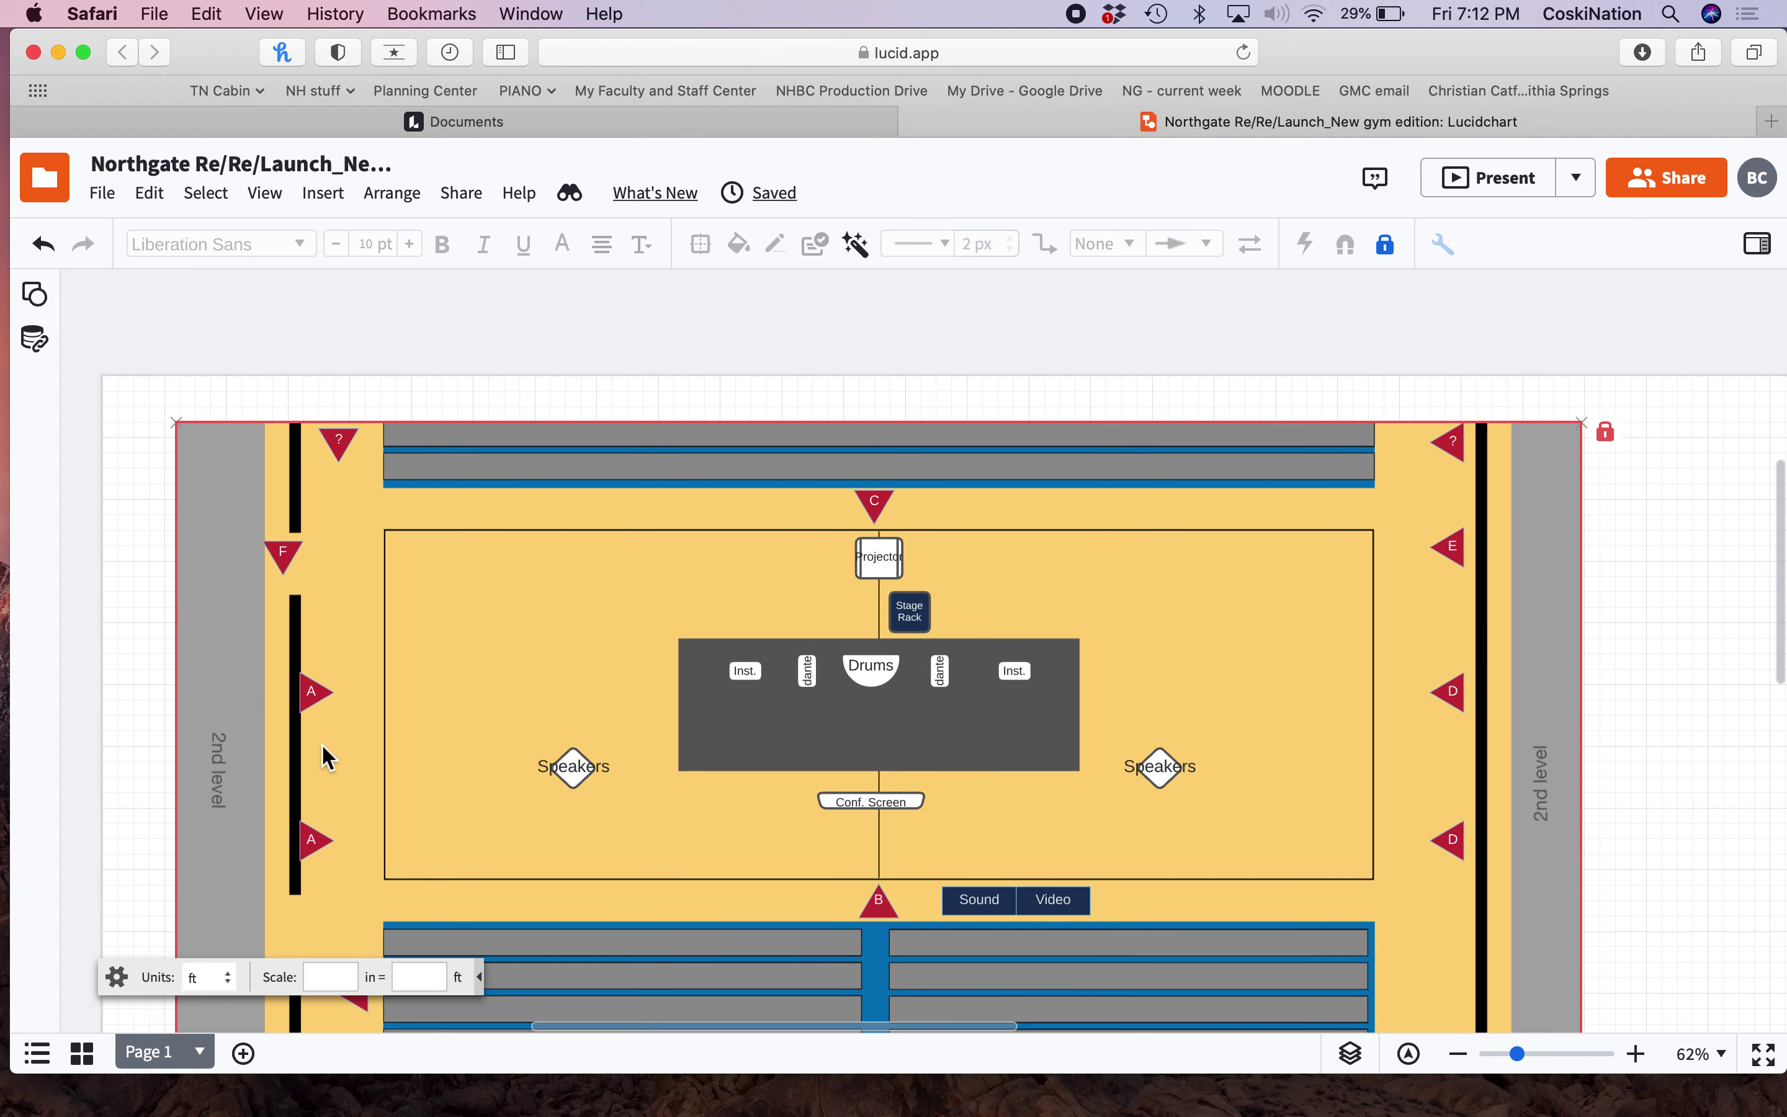
scroll(325, 757, down, 3)
scroll(325, 757, right, 3)
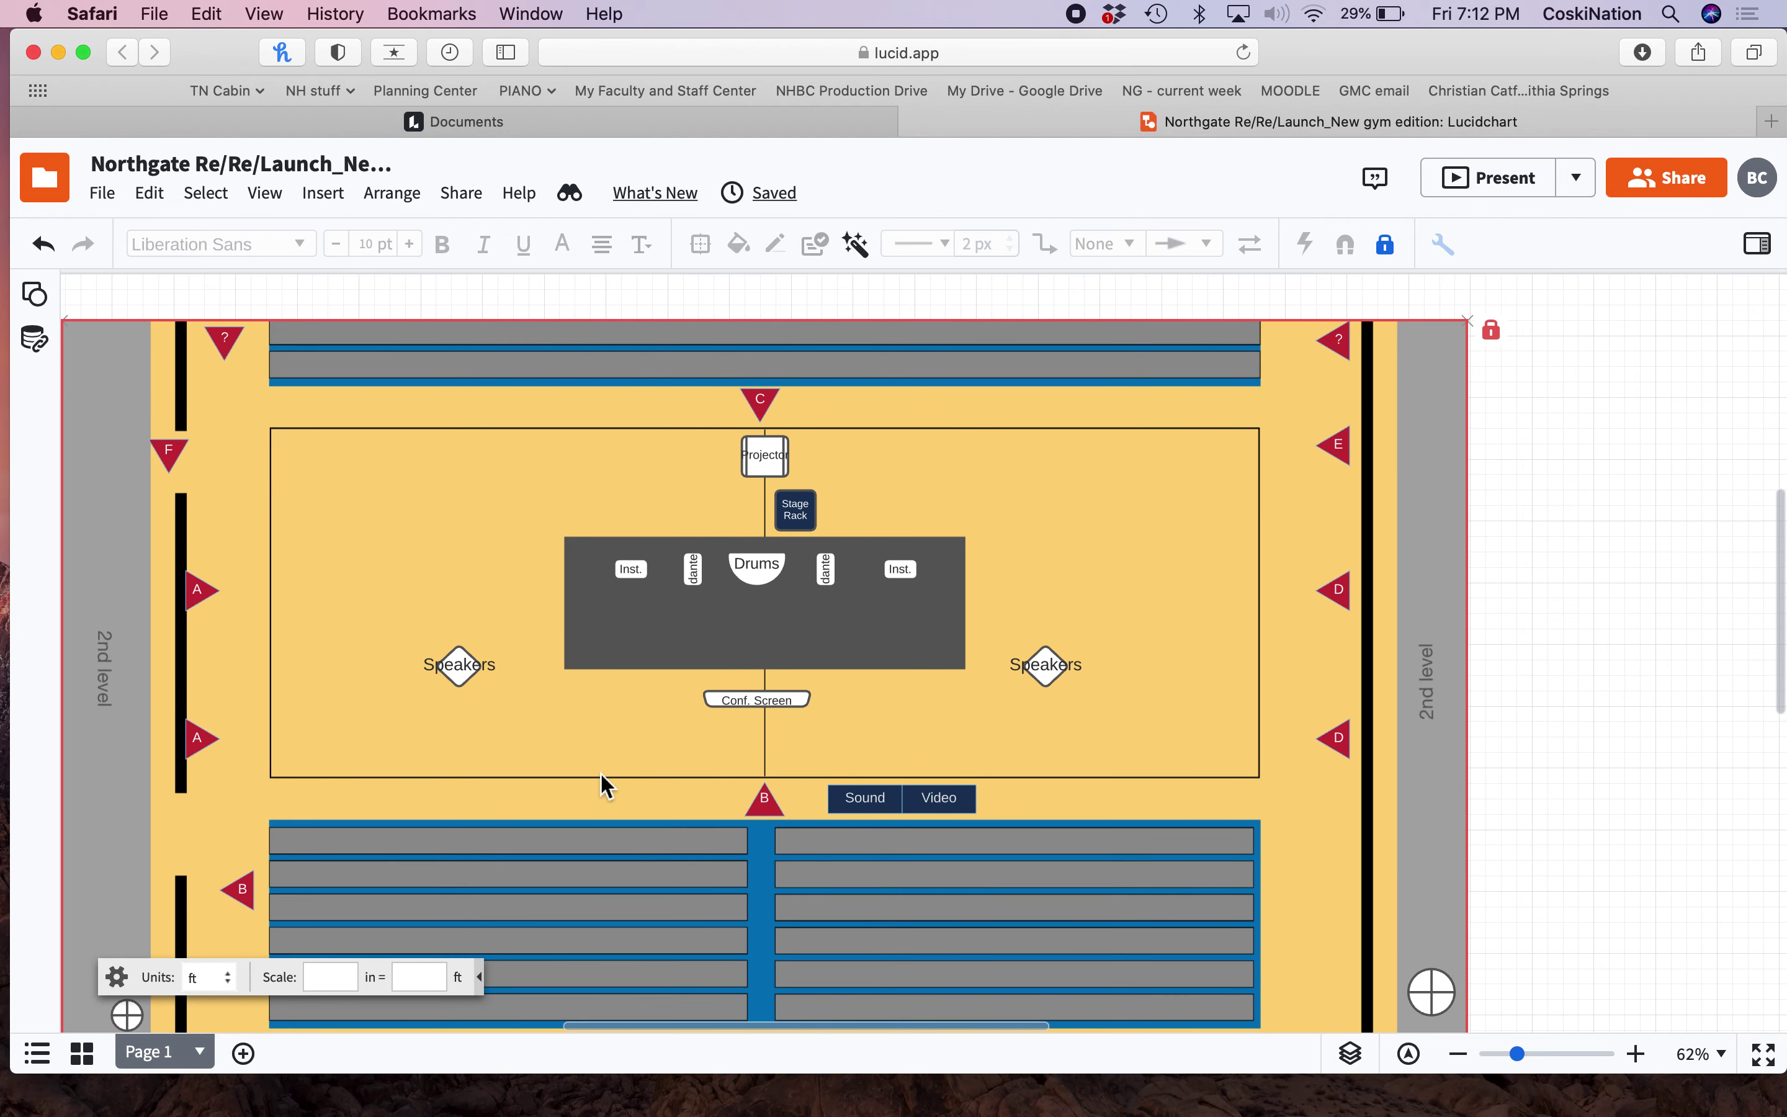
scroll(600, 773, up, 1)
scroll(601, 772, left, 2)
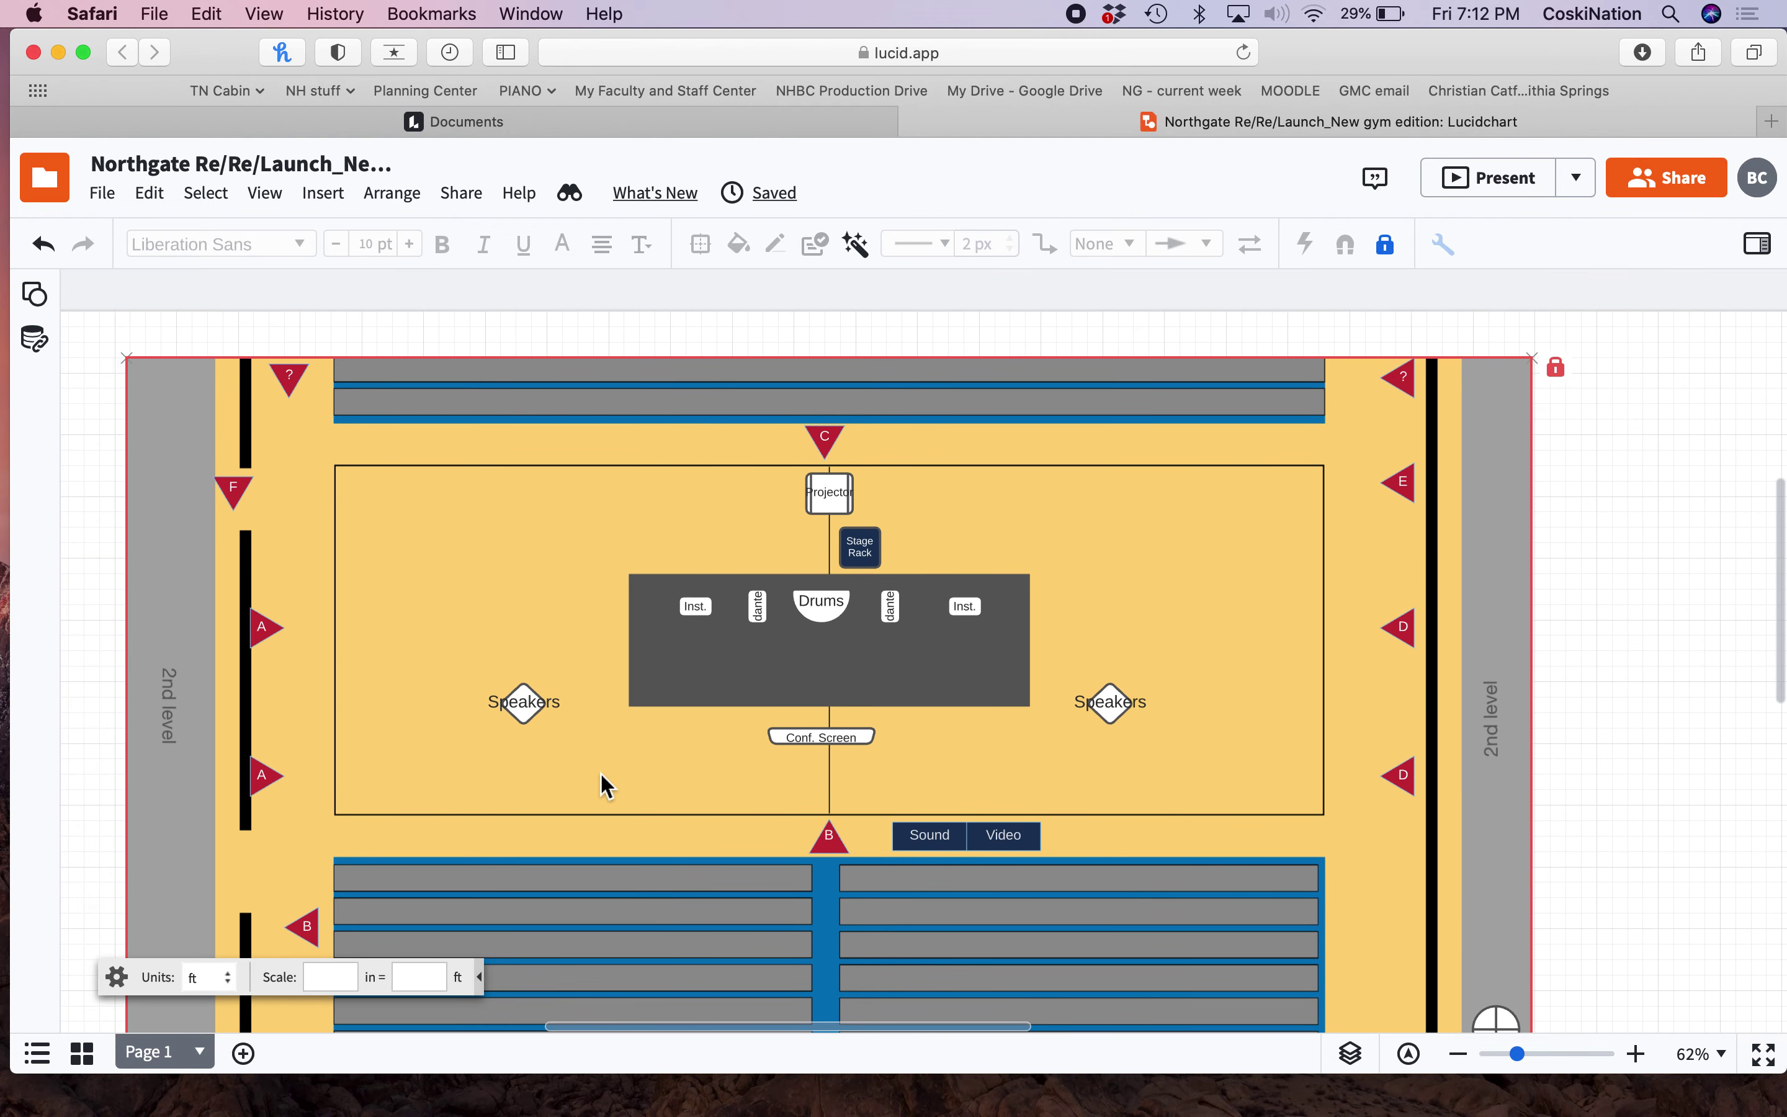
scroll(1444, 768, down, 1)
scroll(1444, 768, left, 1)
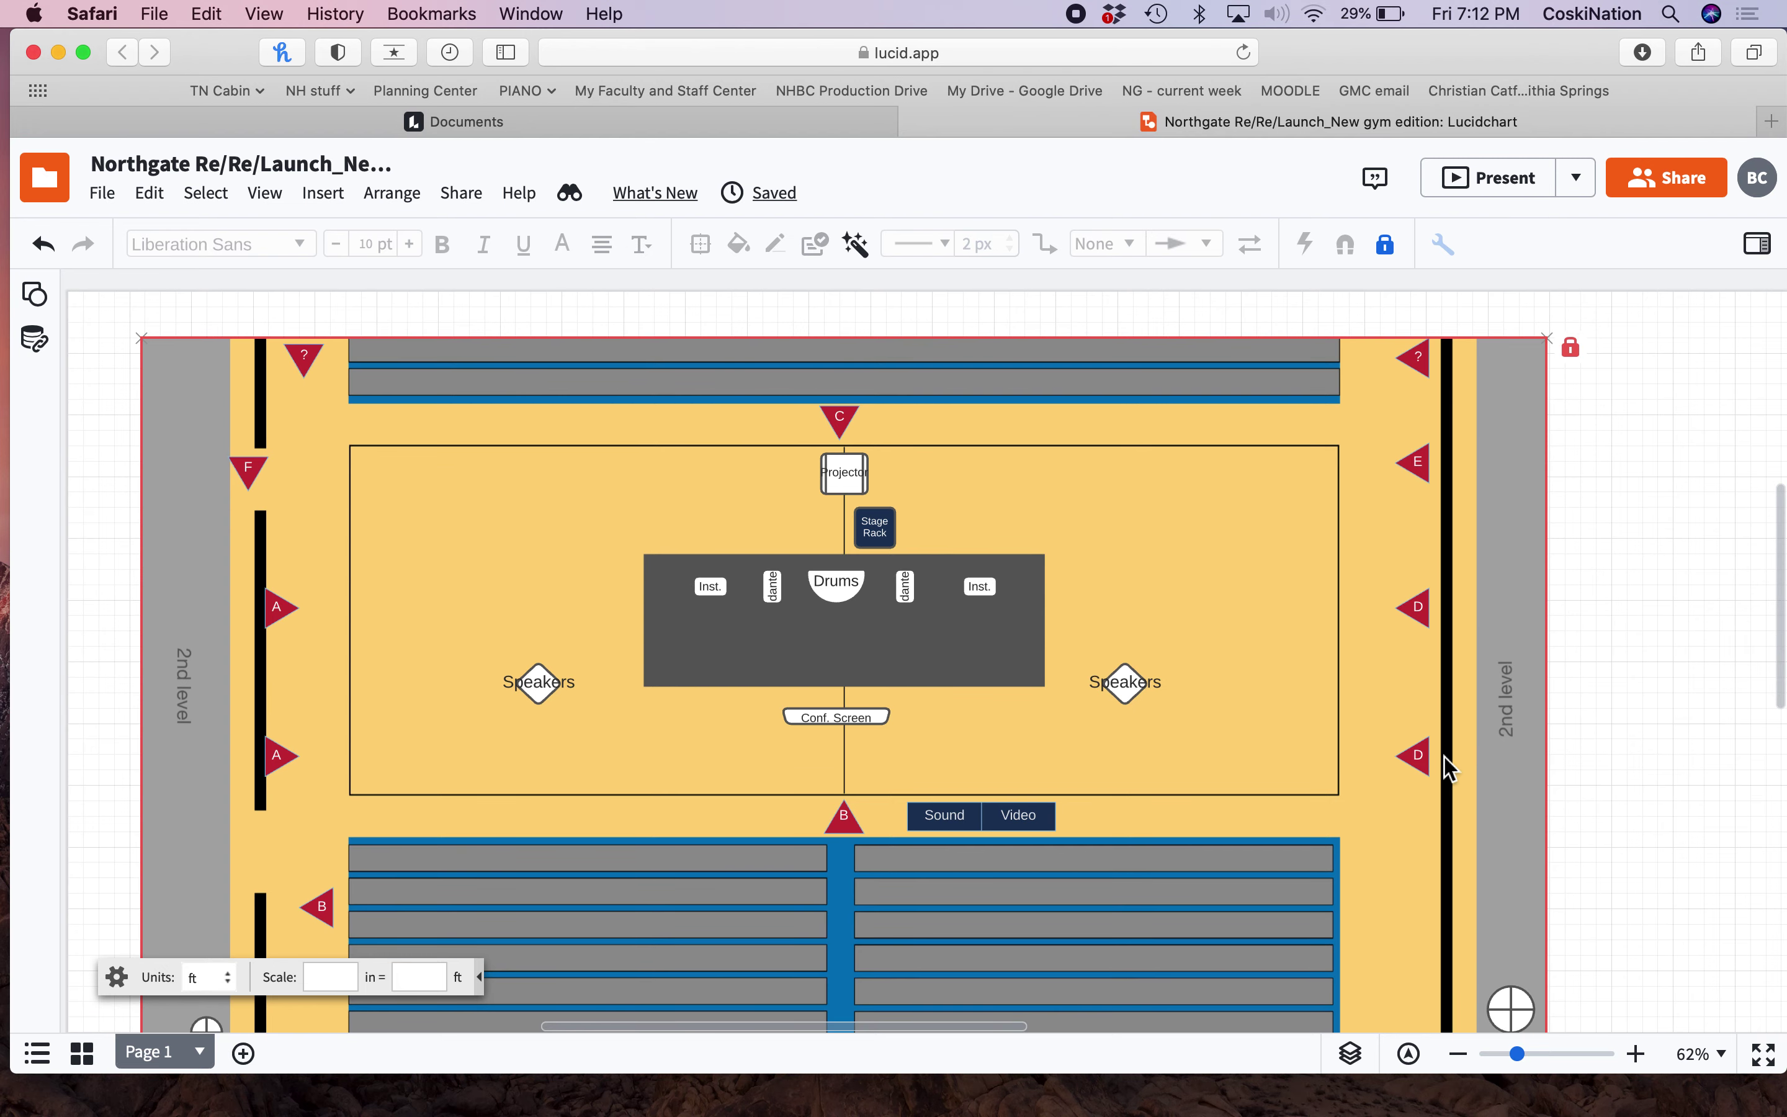
scroll(1450, 768, down, 1)
scroll(1450, 769, left, 1)
scroll(1450, 769, up, 1)
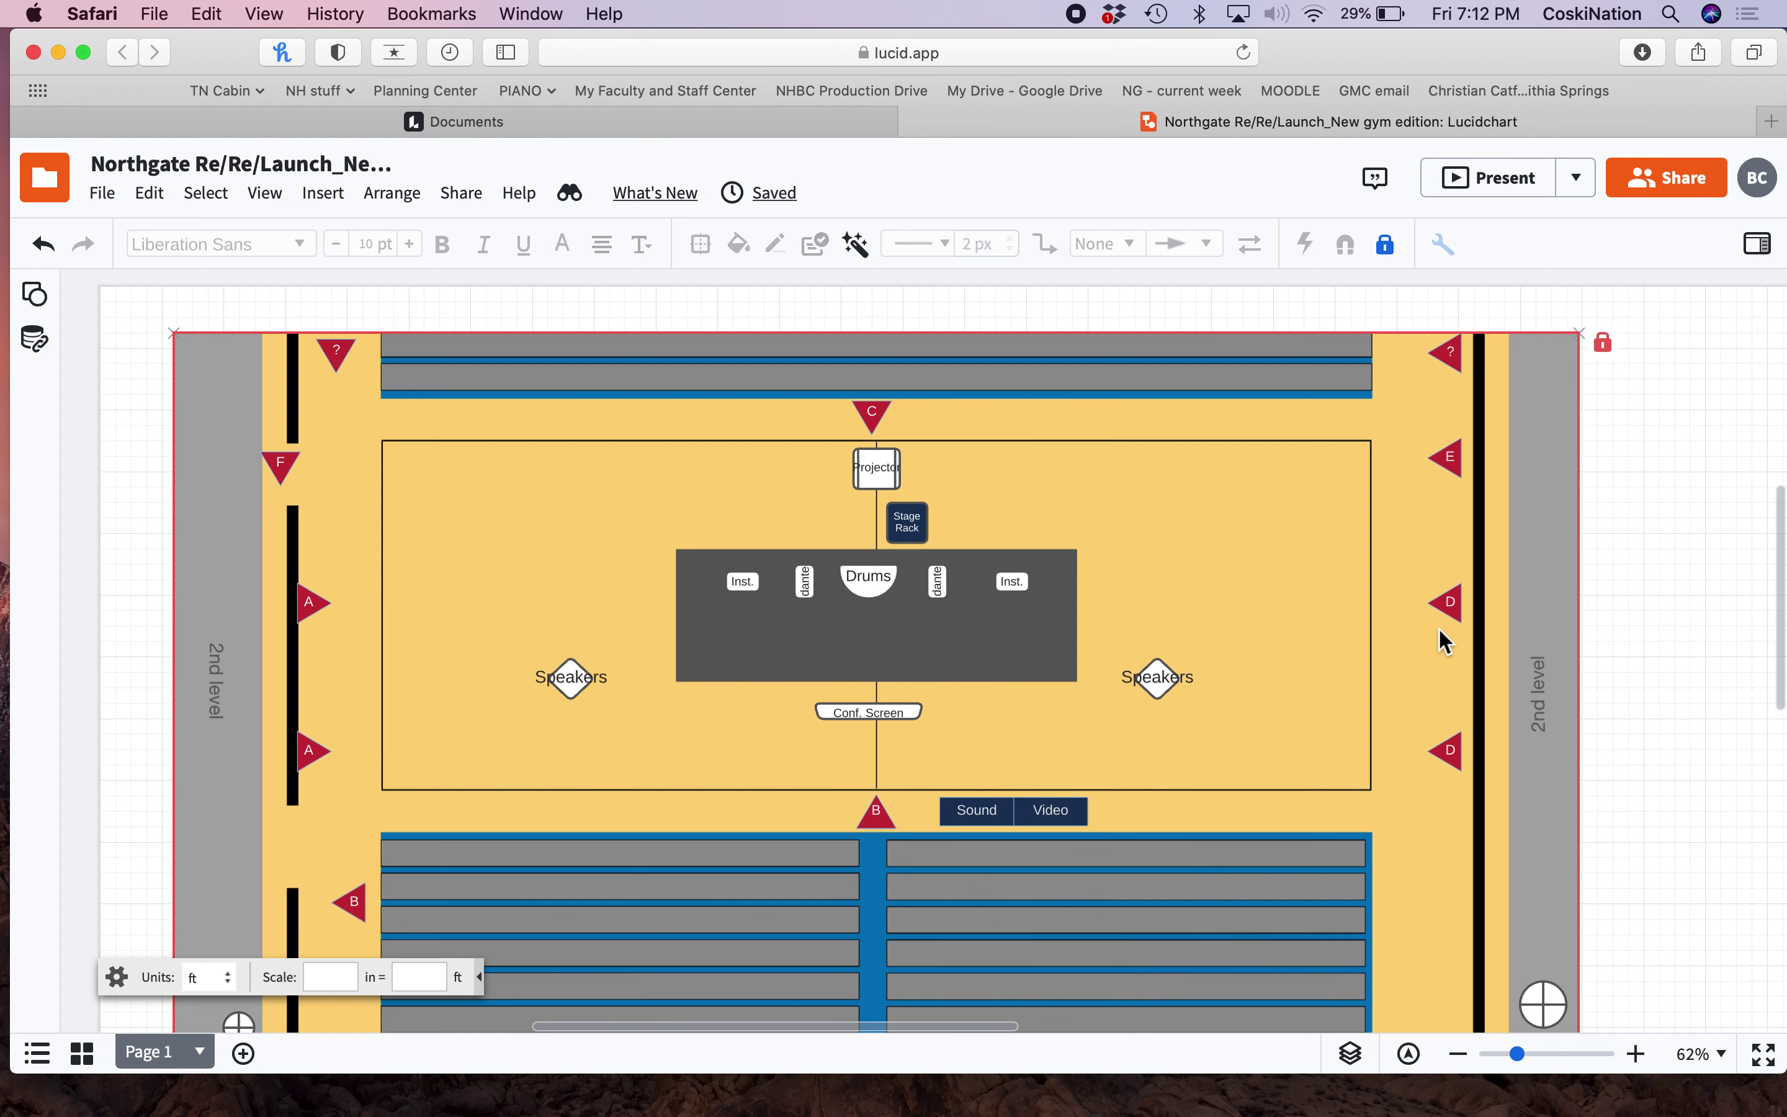
scroll(1442, 633, up, 2)
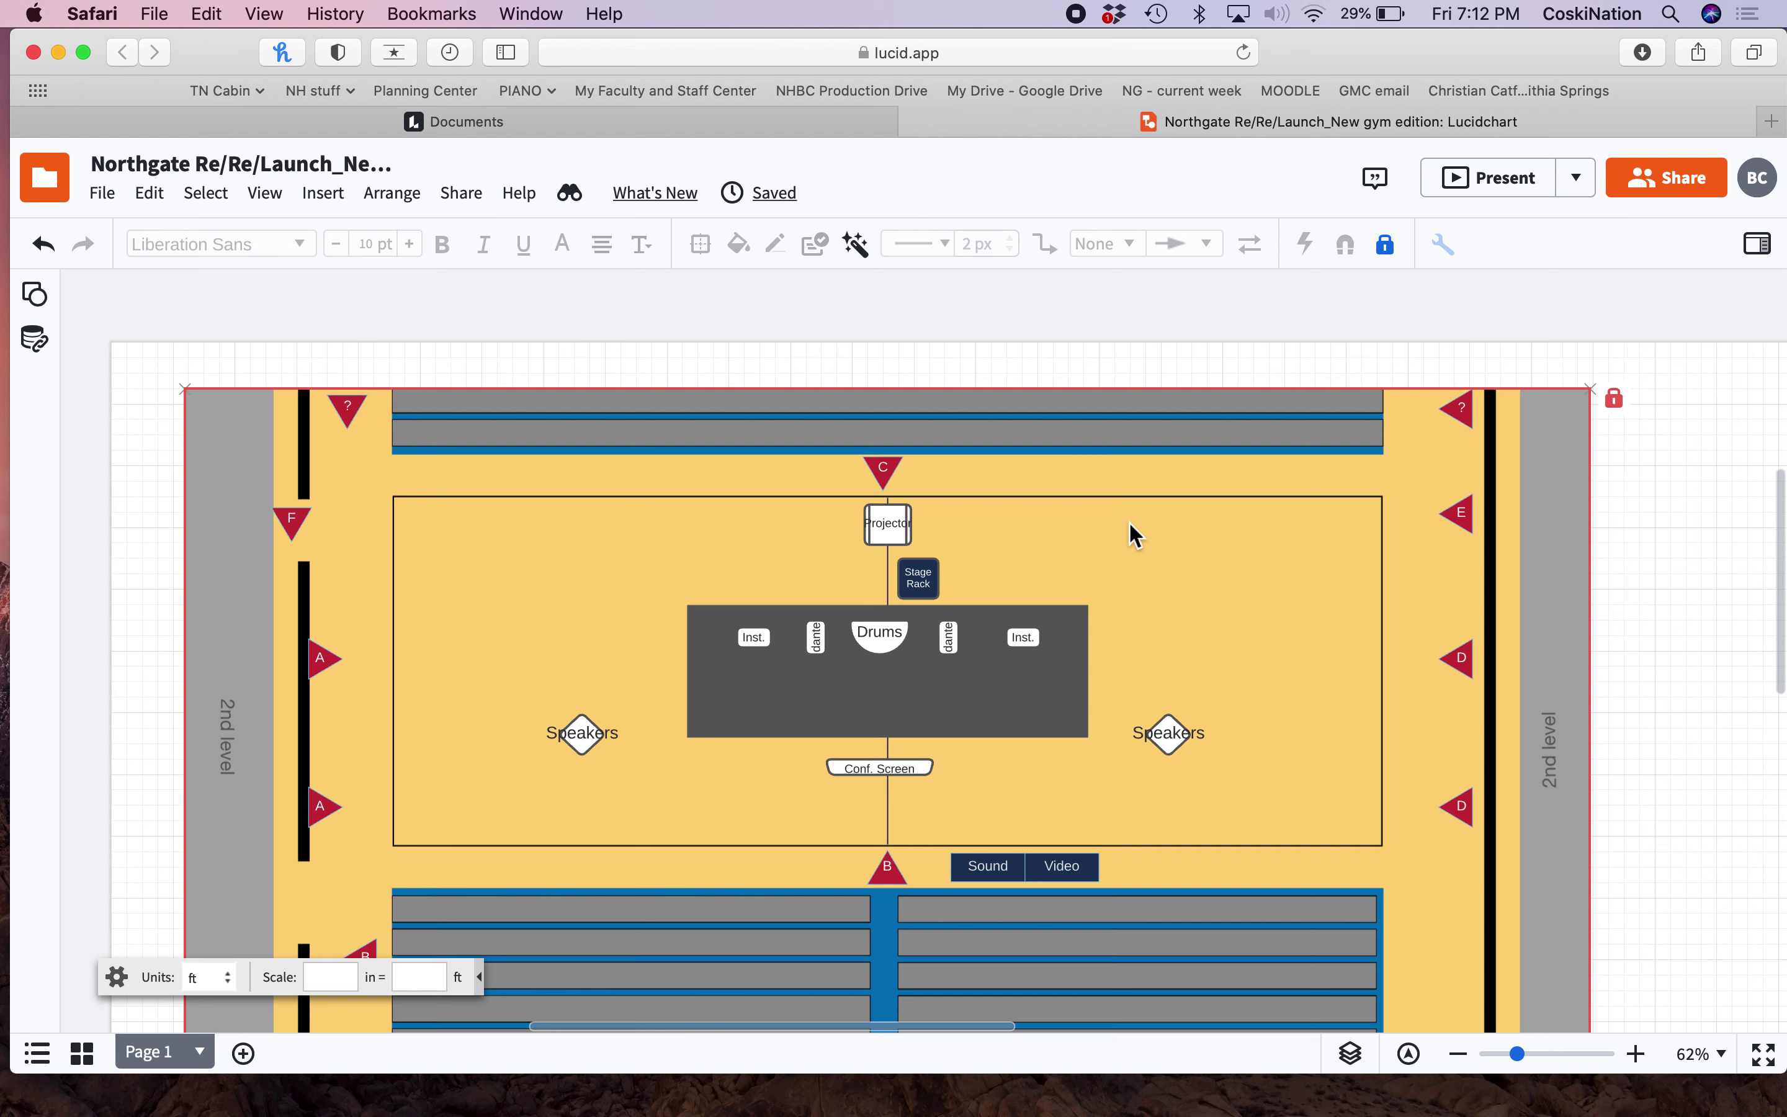
Step: Show the Power layer on the gym diagram and close the layer list
click(1352, 1056)
click(1297, 770)
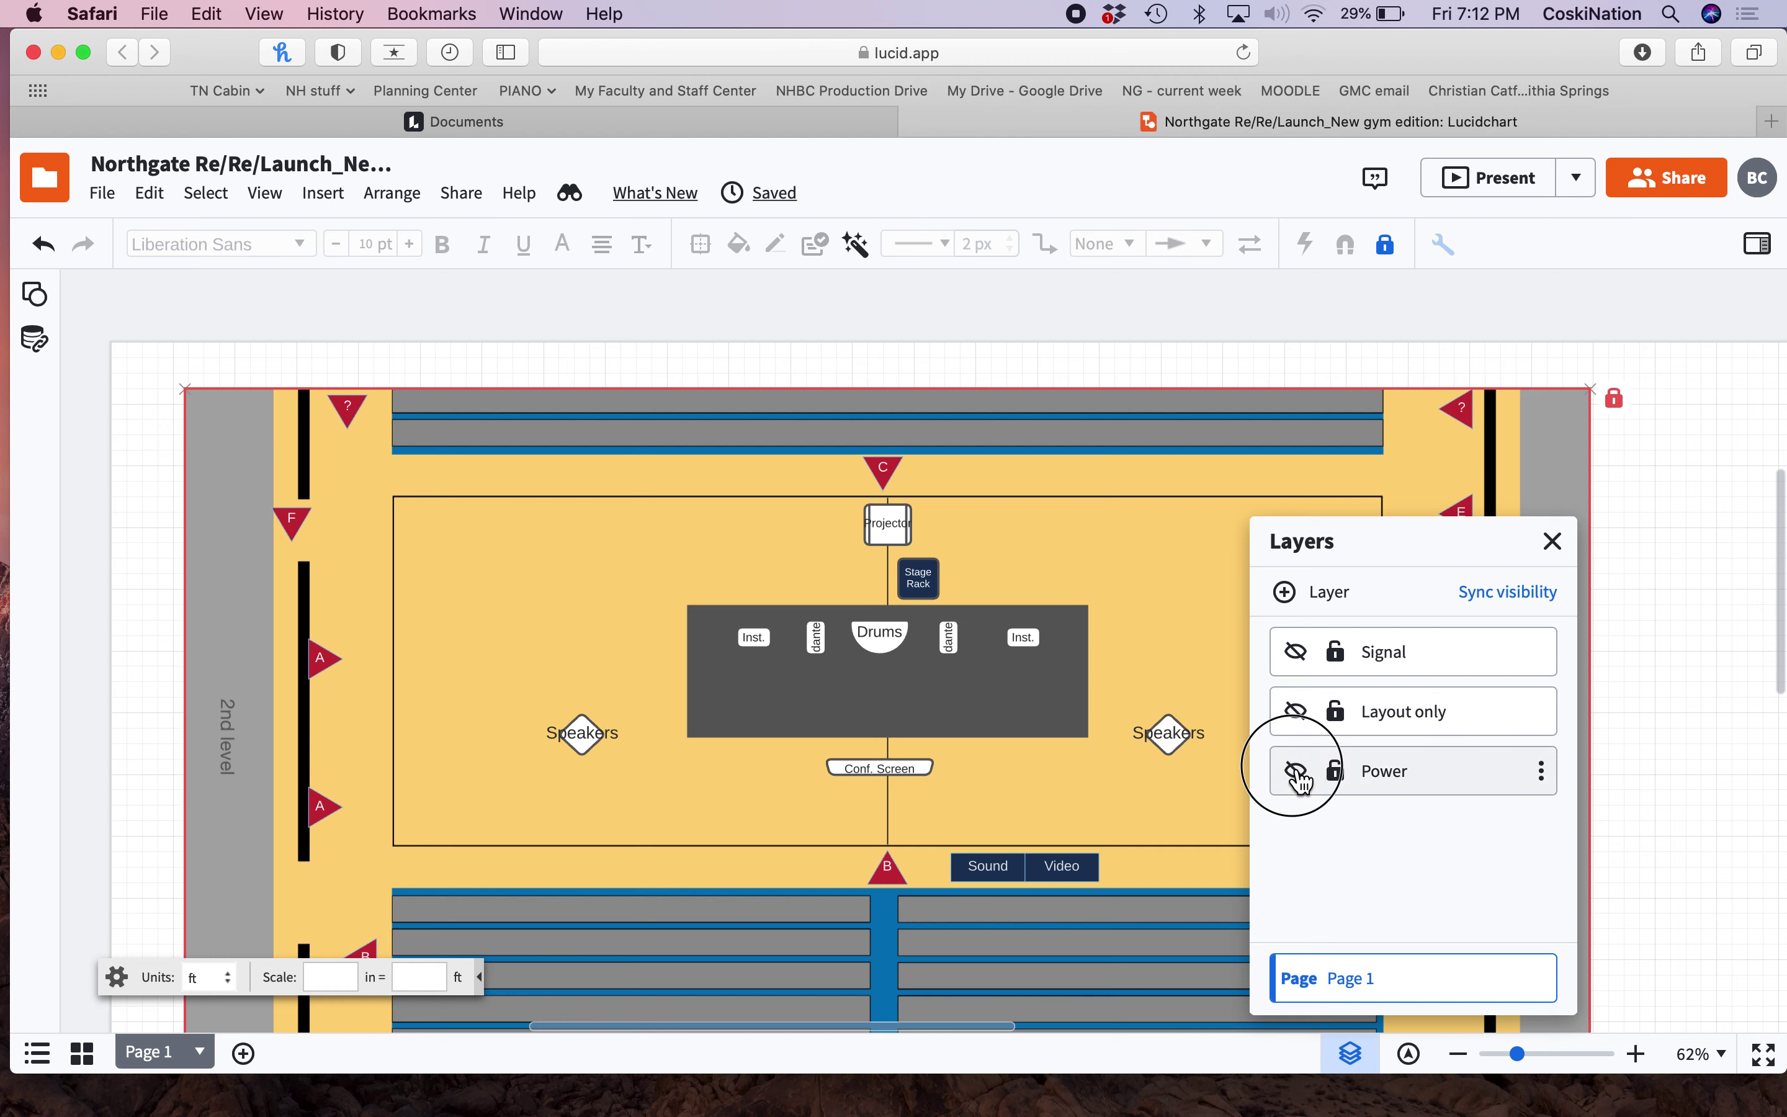
click(1552, 541)
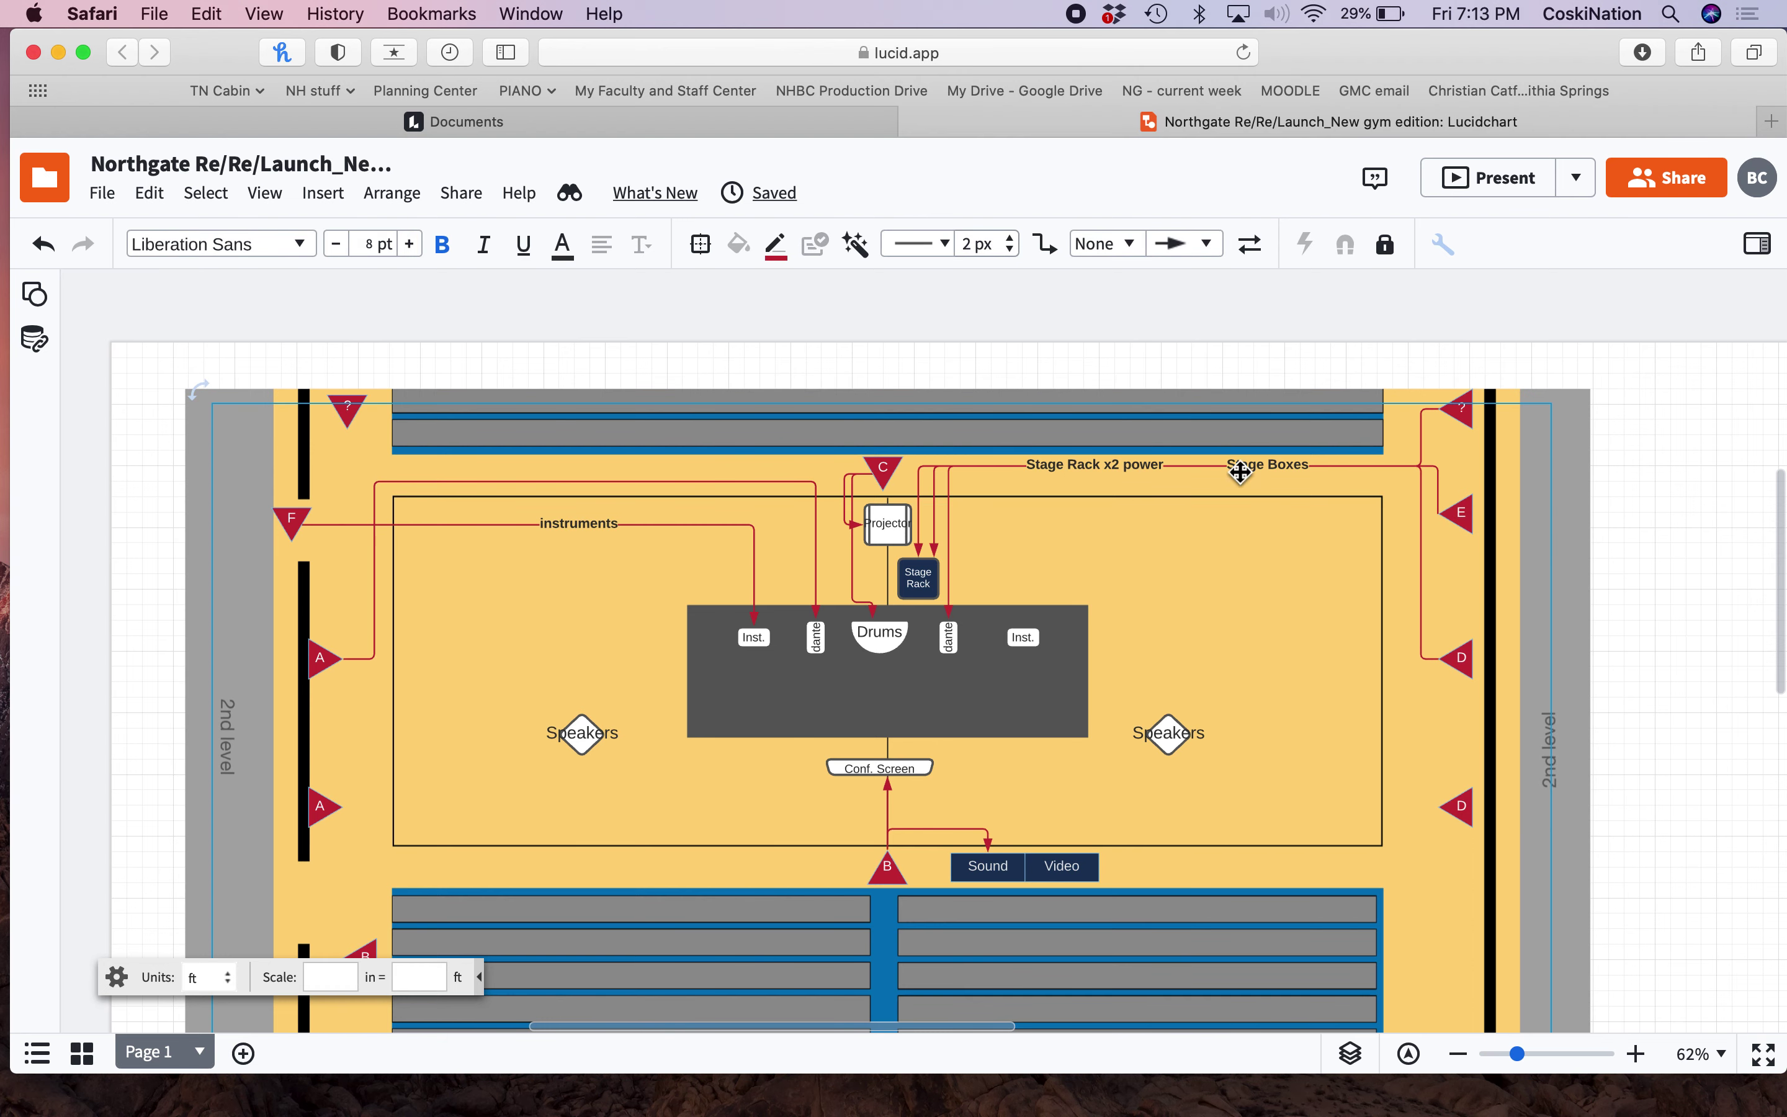
Step: Examine the power lines running from the lettered markers to the stage rack, projector, drums, dante boxes and instrument boxes
scroll(687, 566, up, 2)
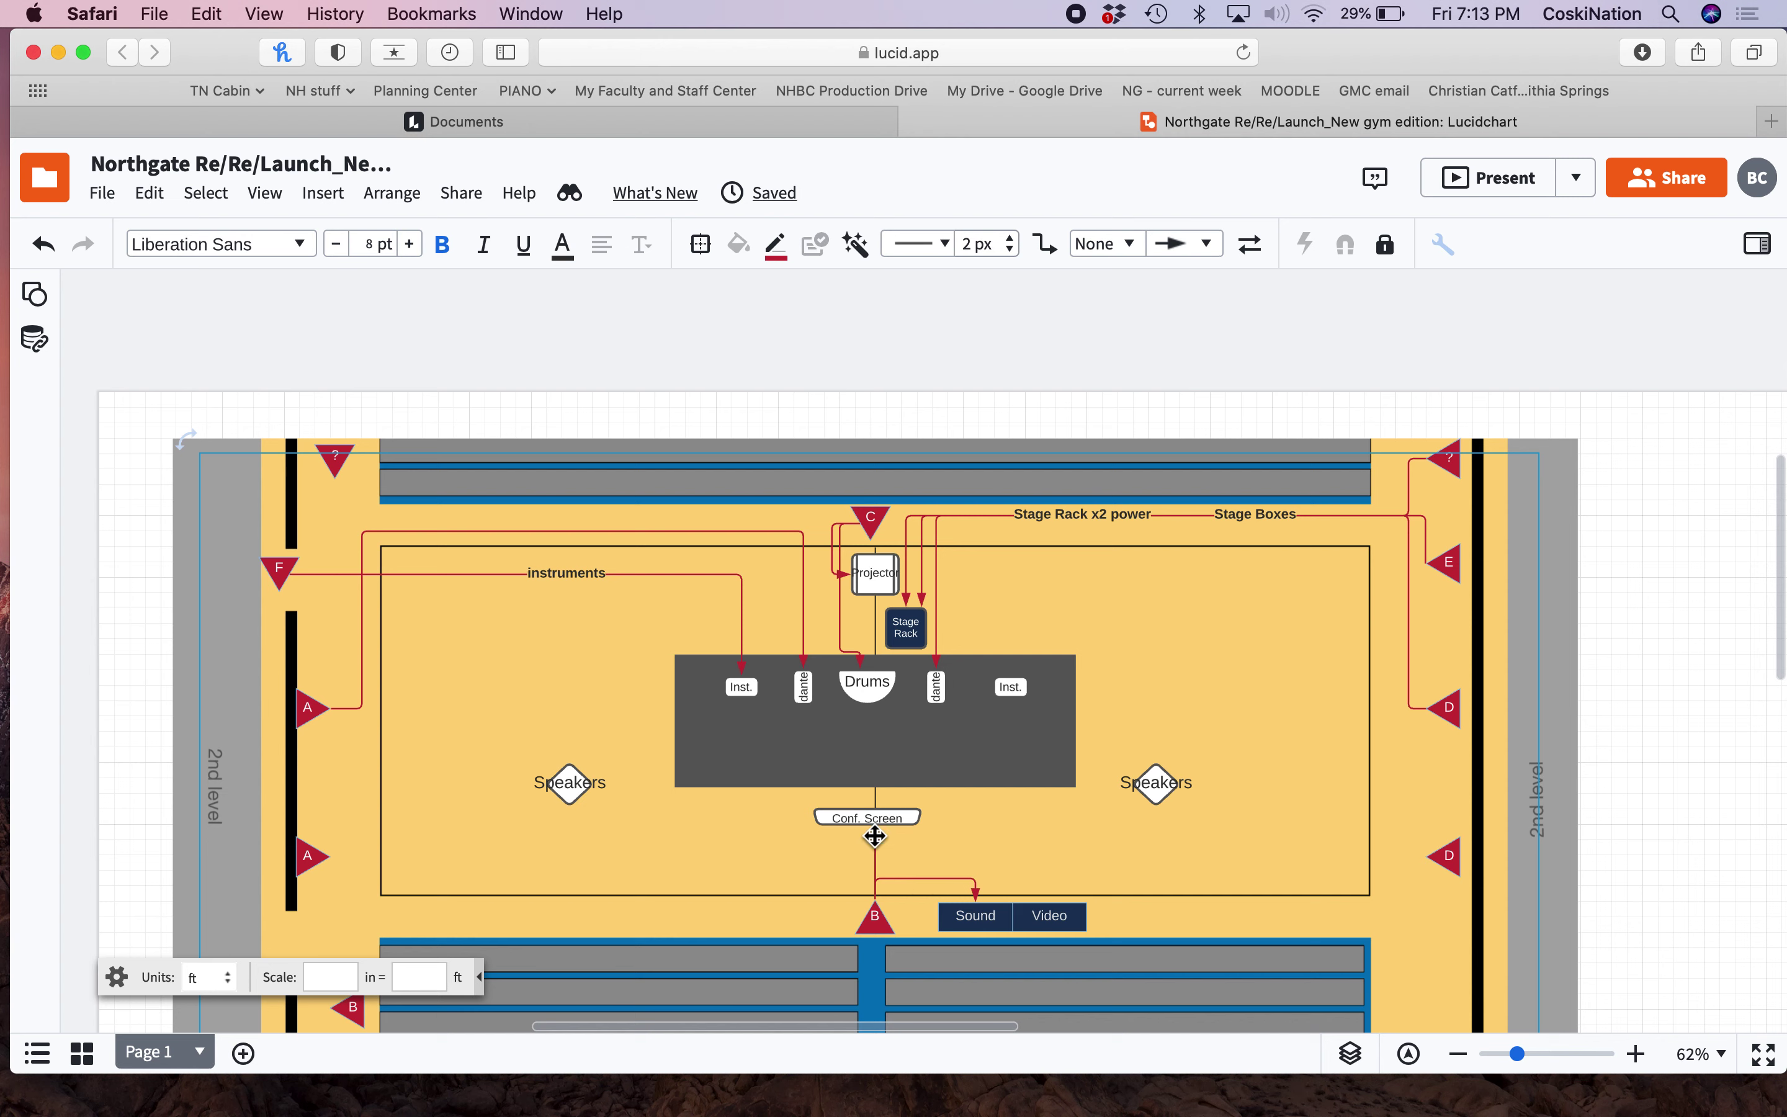
scroll(875, 835, up, 3)
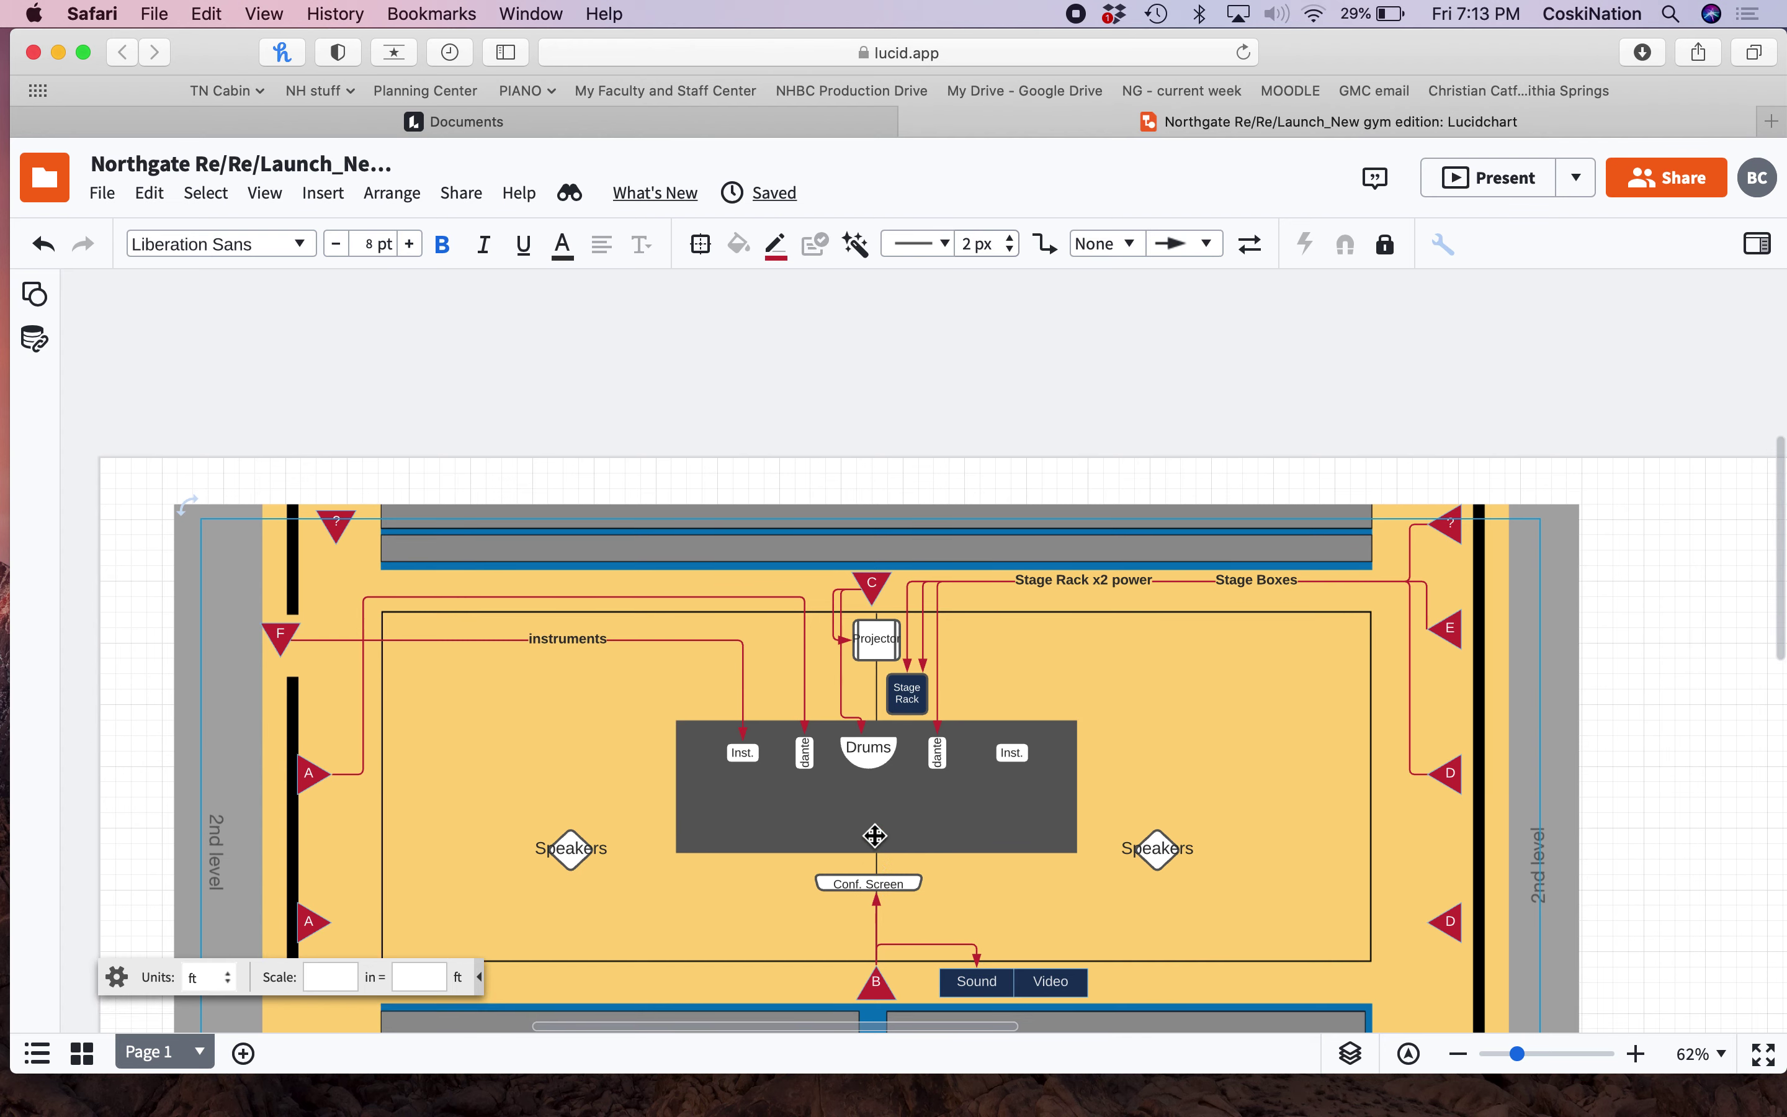
scroll(687, 825, down, 1)
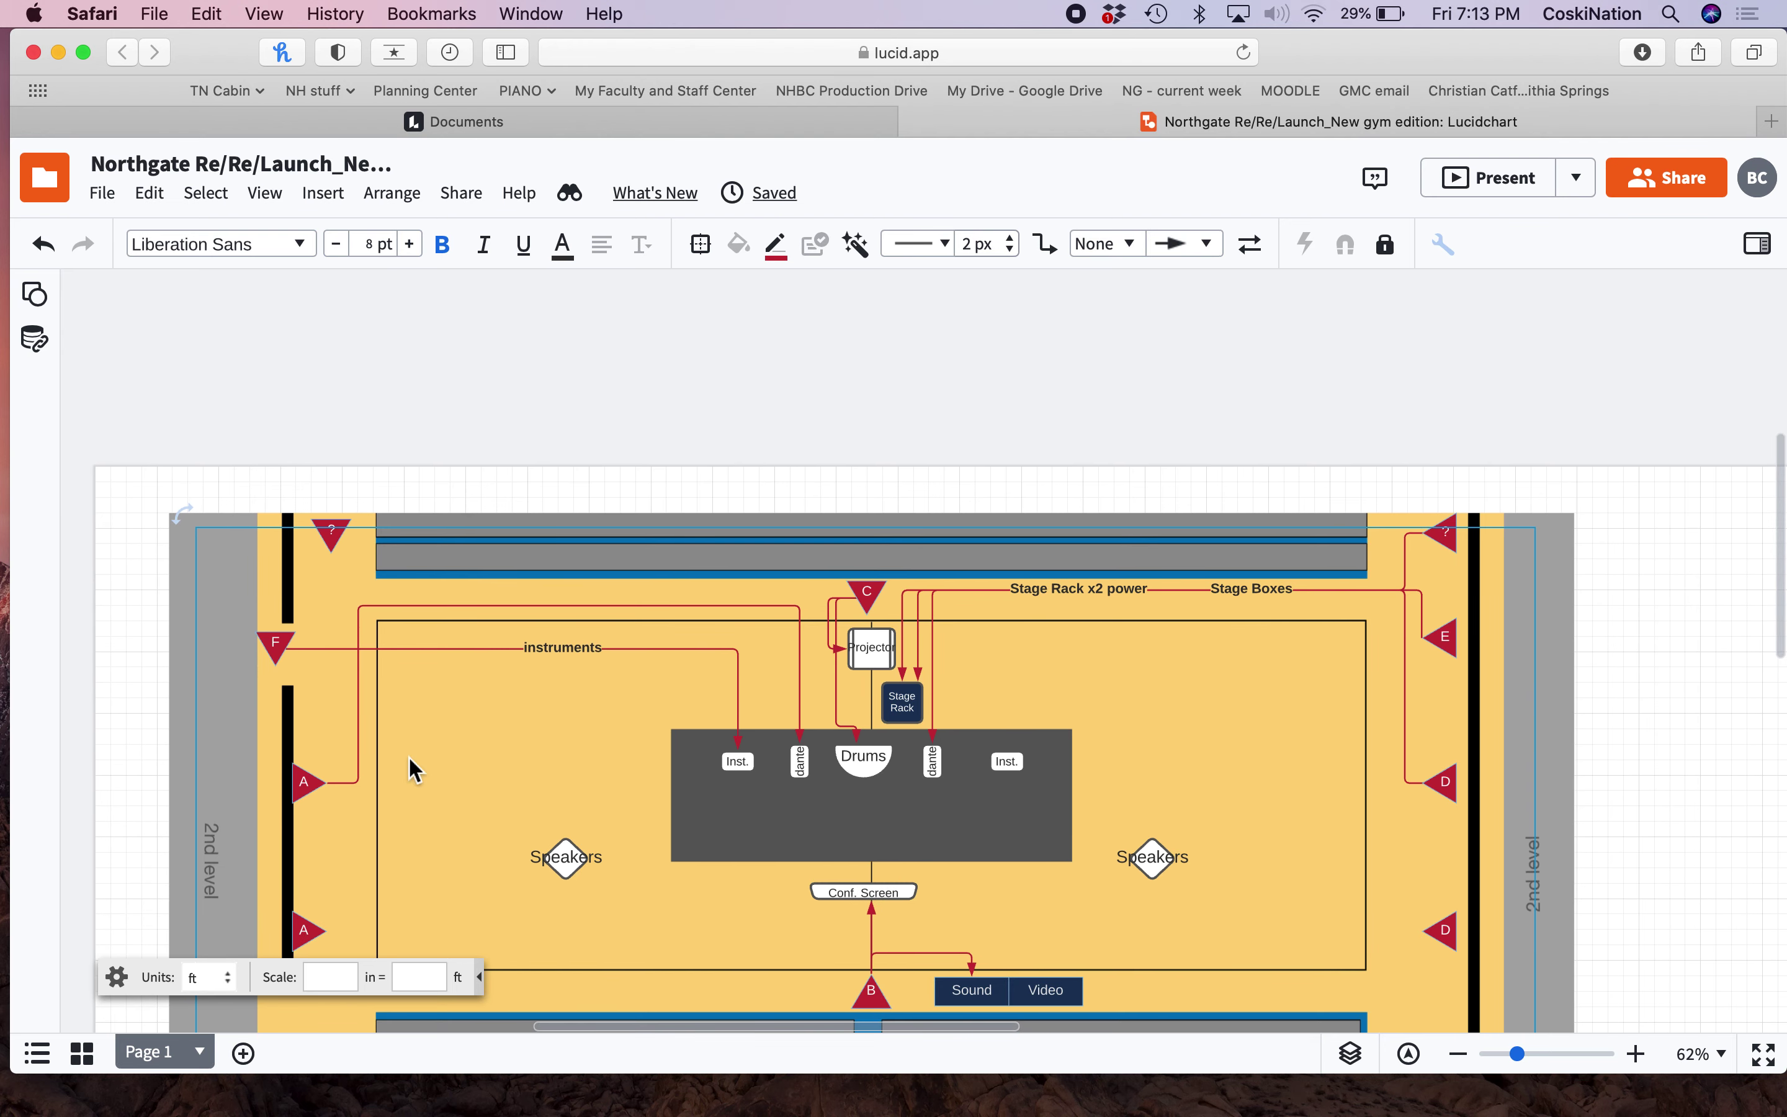
scroll(391, 774, right, 2)
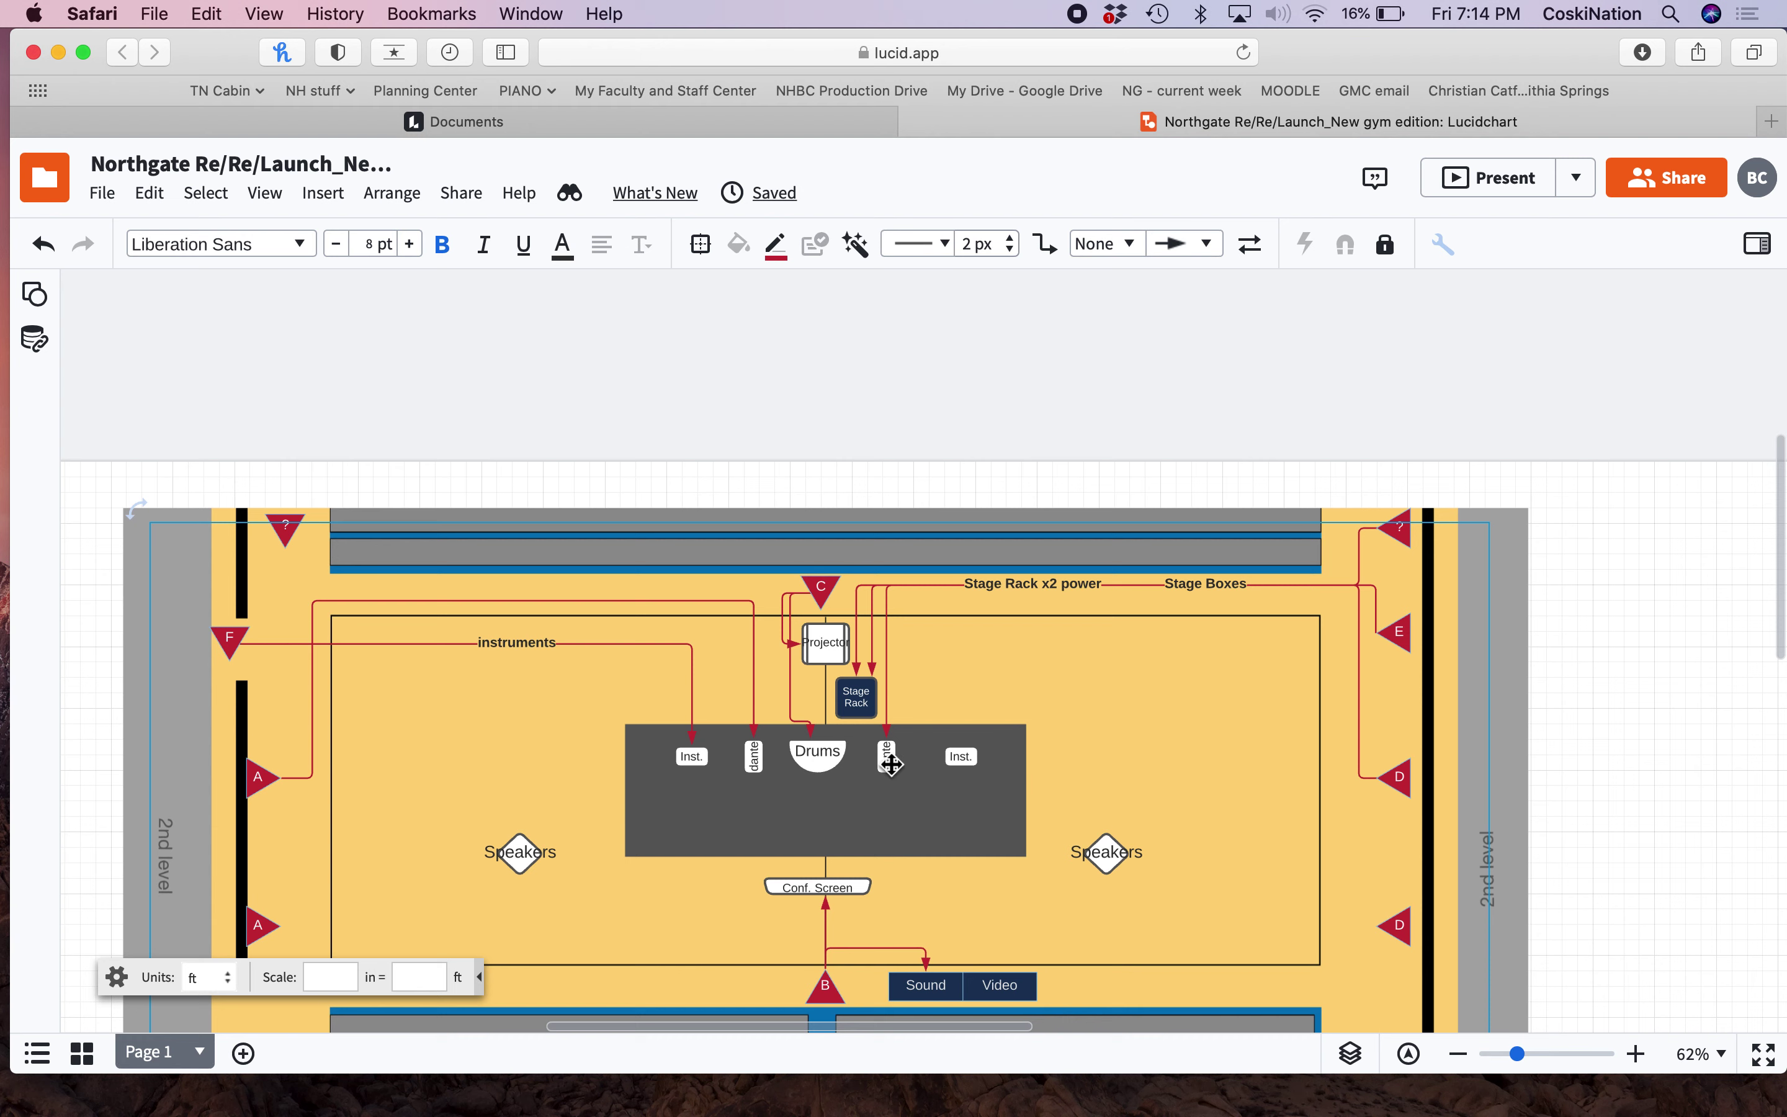
click(819, 758)
key(Escape)
scroll(1047, 753, down, 1)
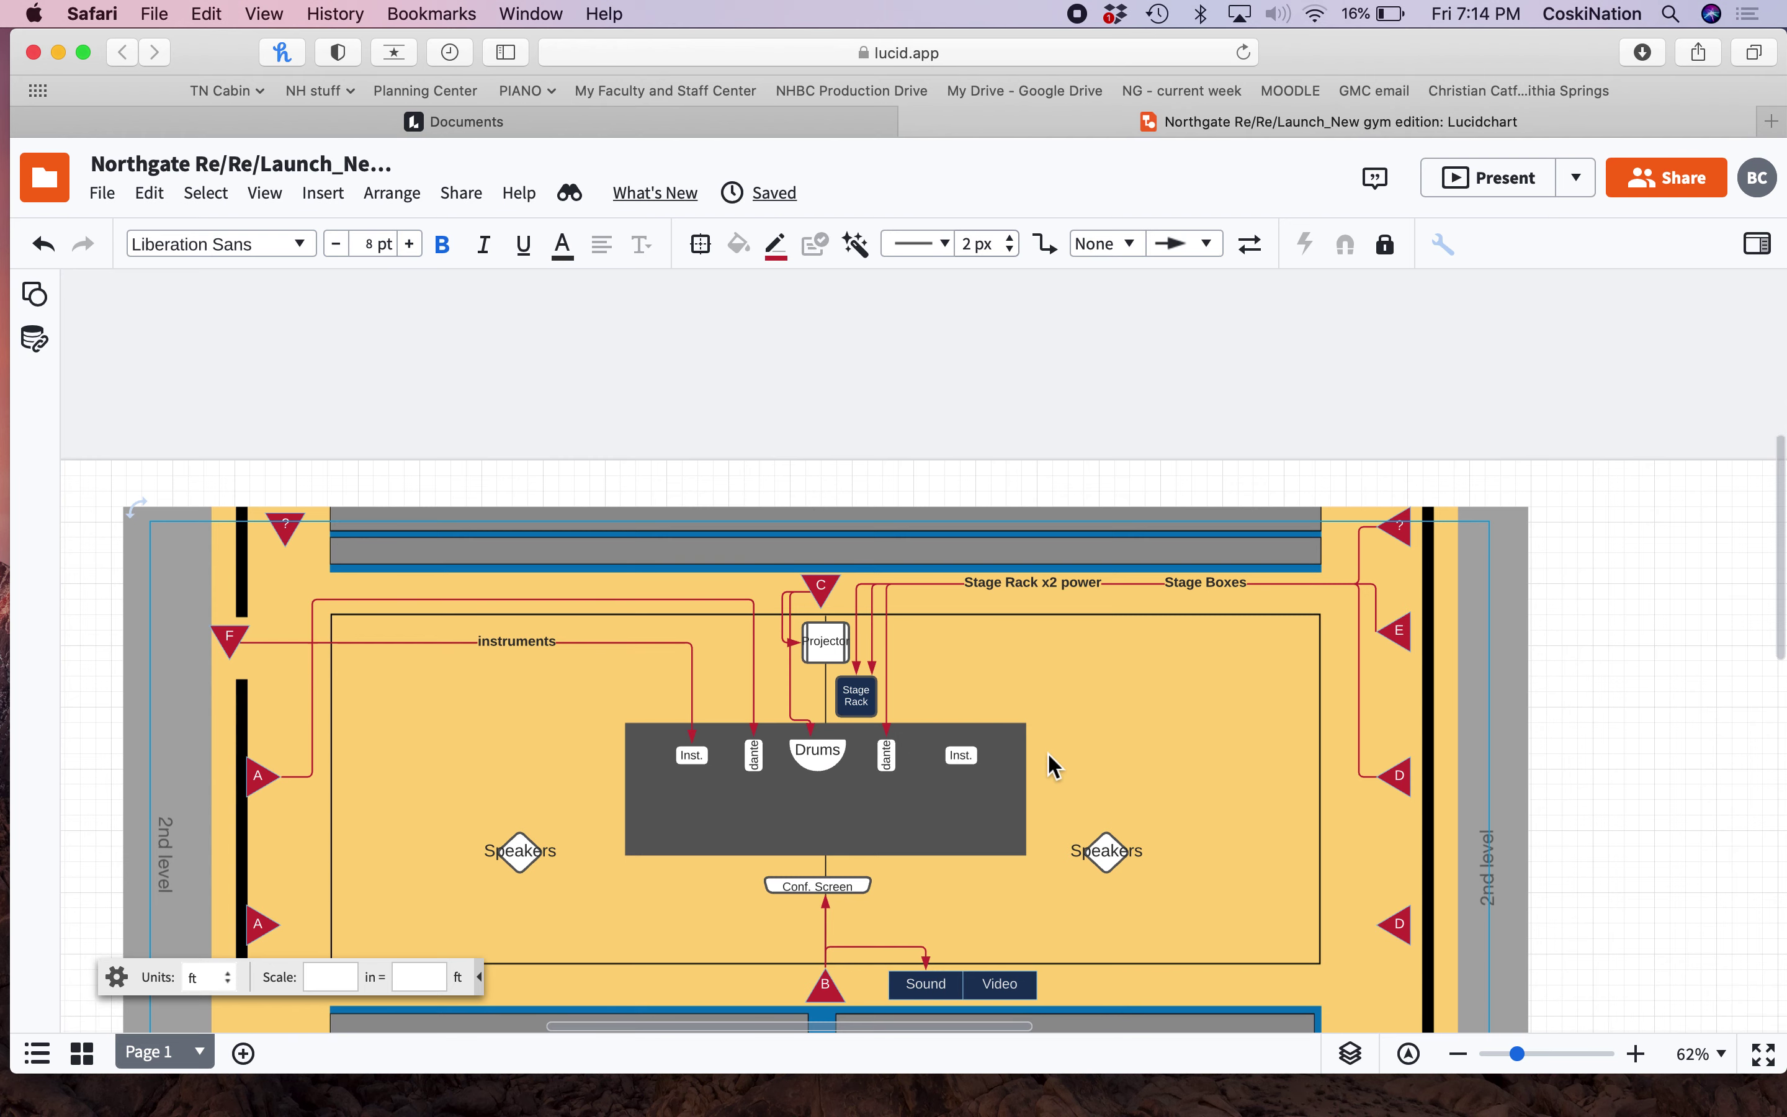
scroll(1047, 752, left, 3)
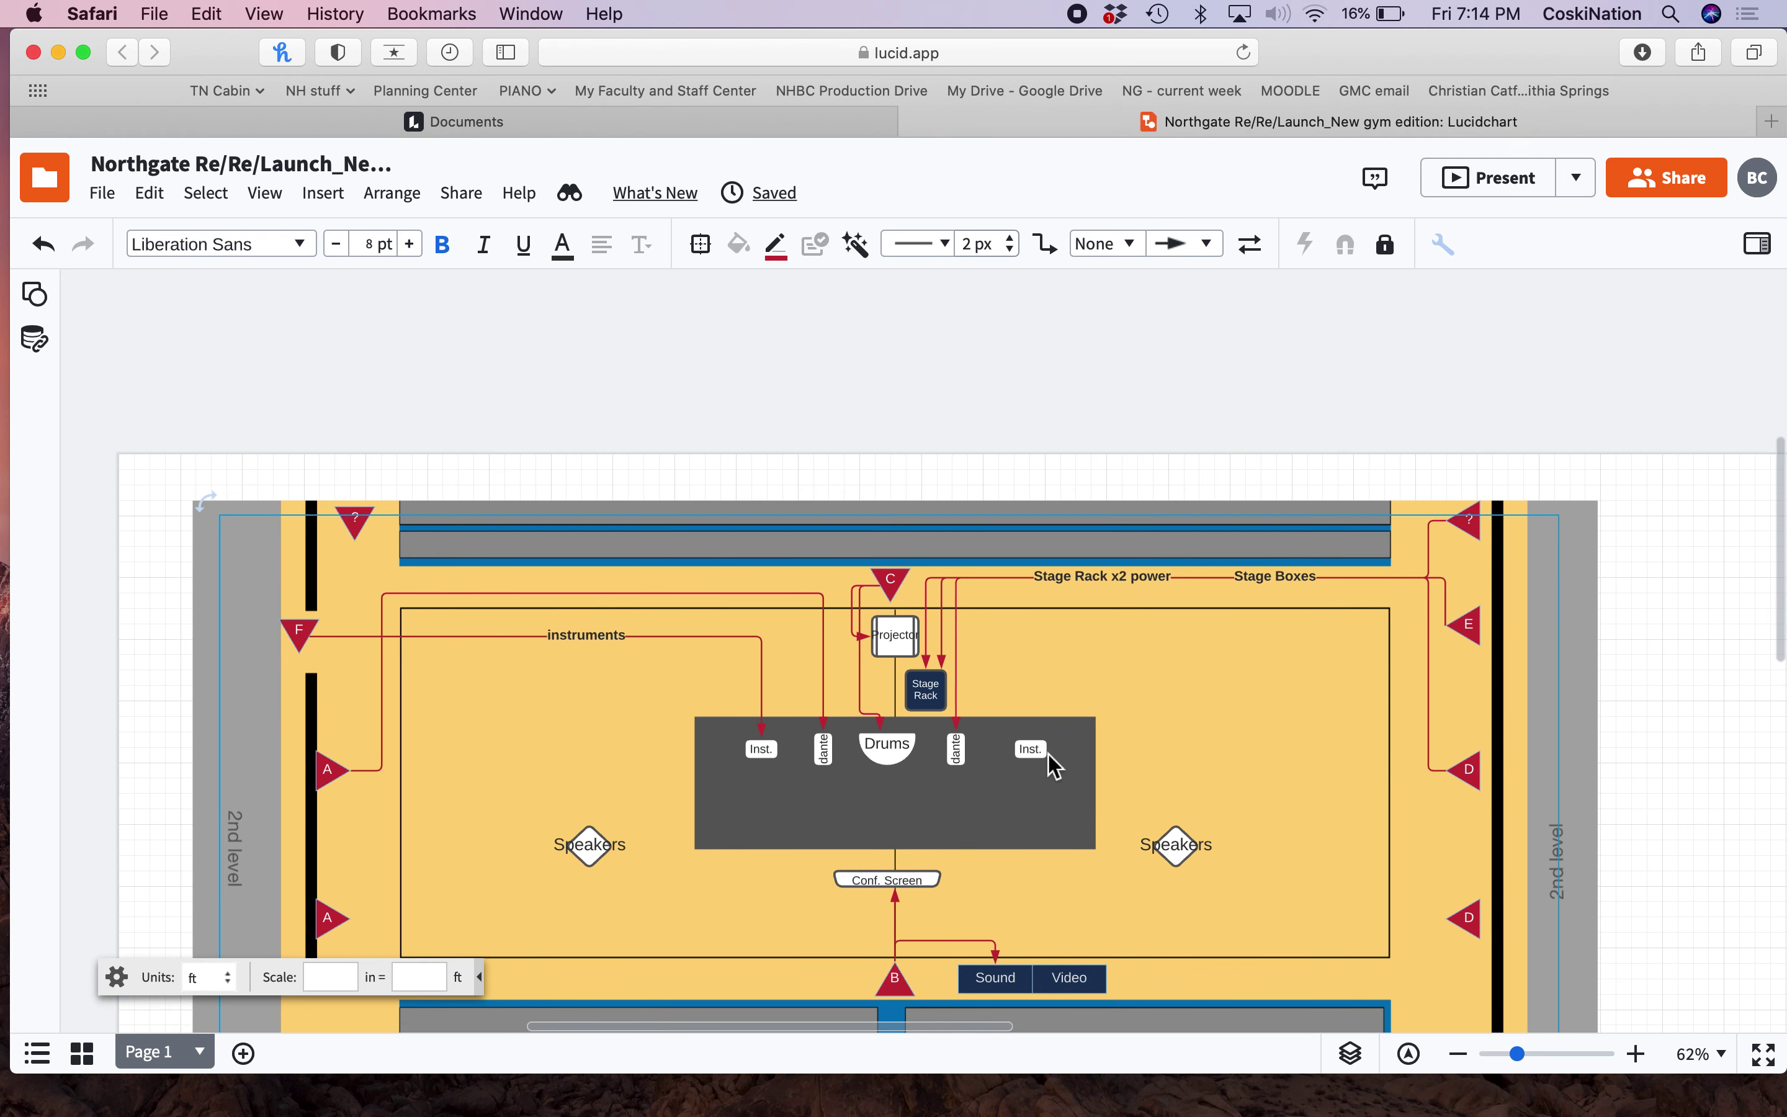
Step: Examine the power lines from markers G and H to the 2nd level circle symbols, and the stage power runs again
scroll(1026, 794, down, 5)
scroll(1026, 795, right, 1)
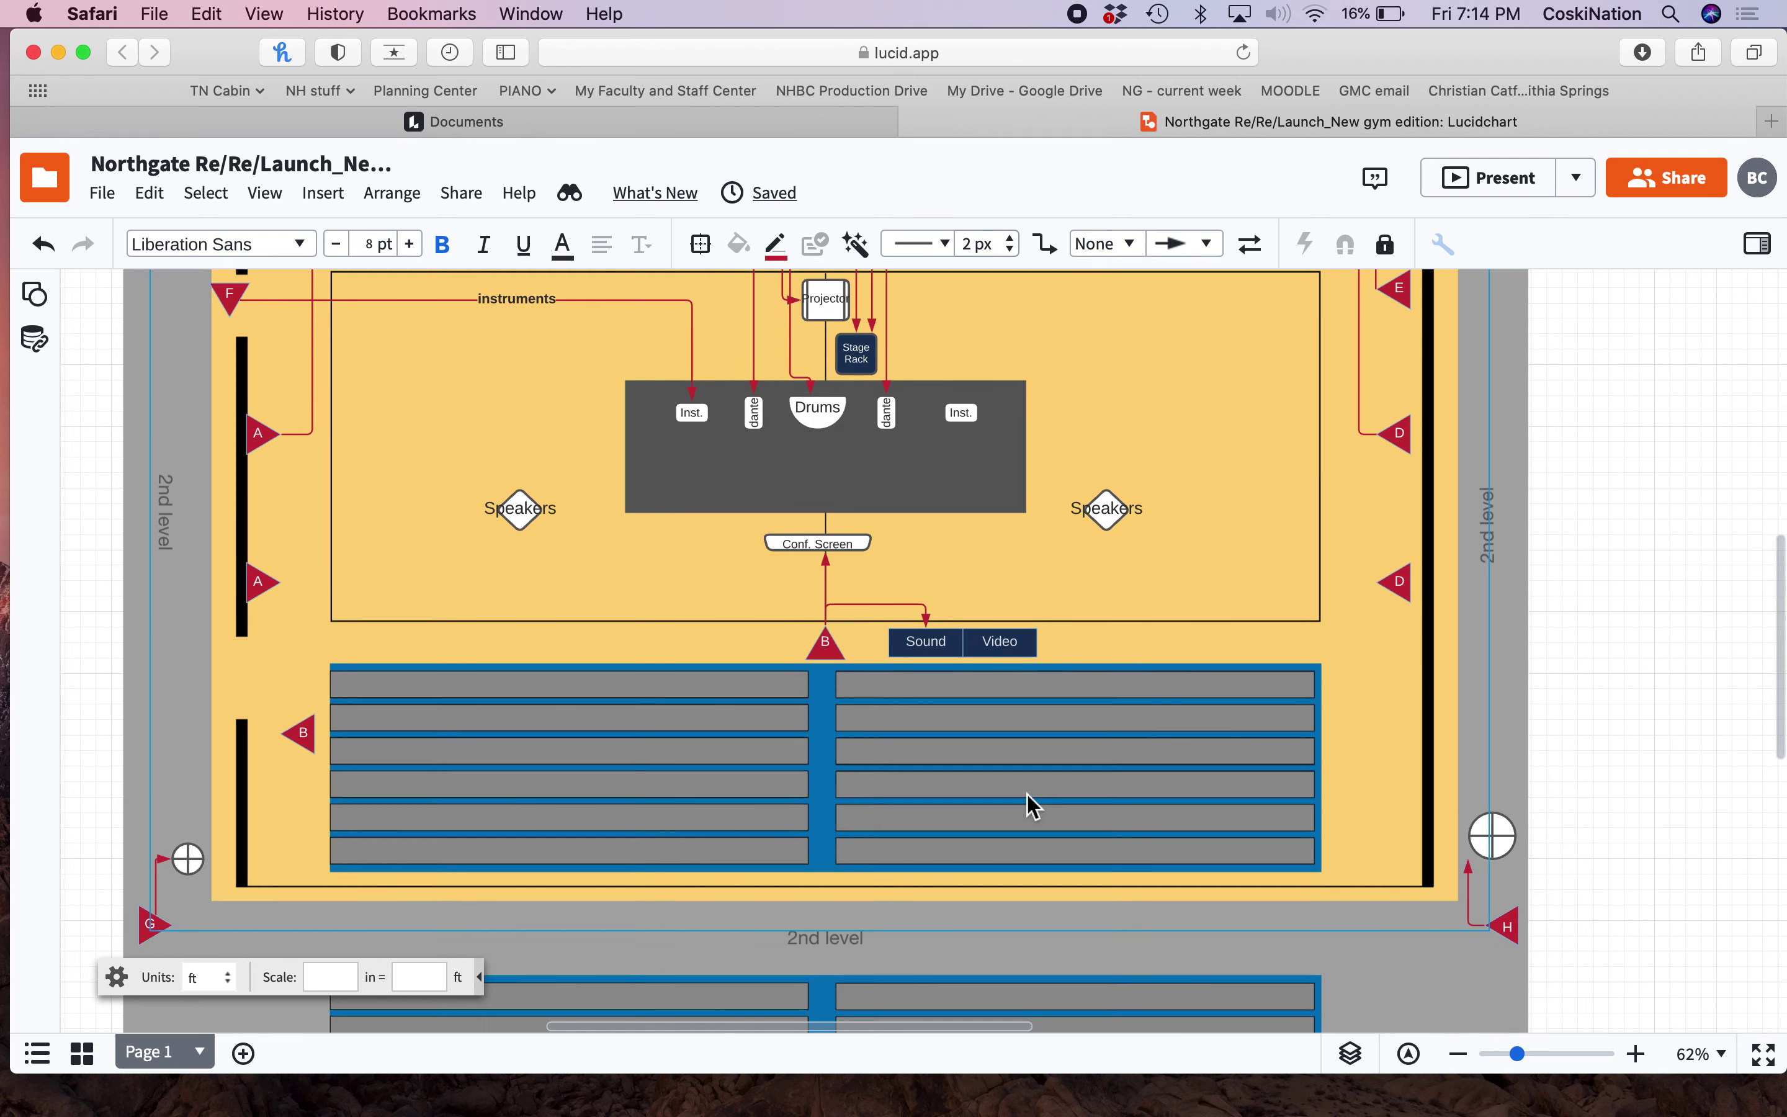
scroll(1034, 806, down, 2)
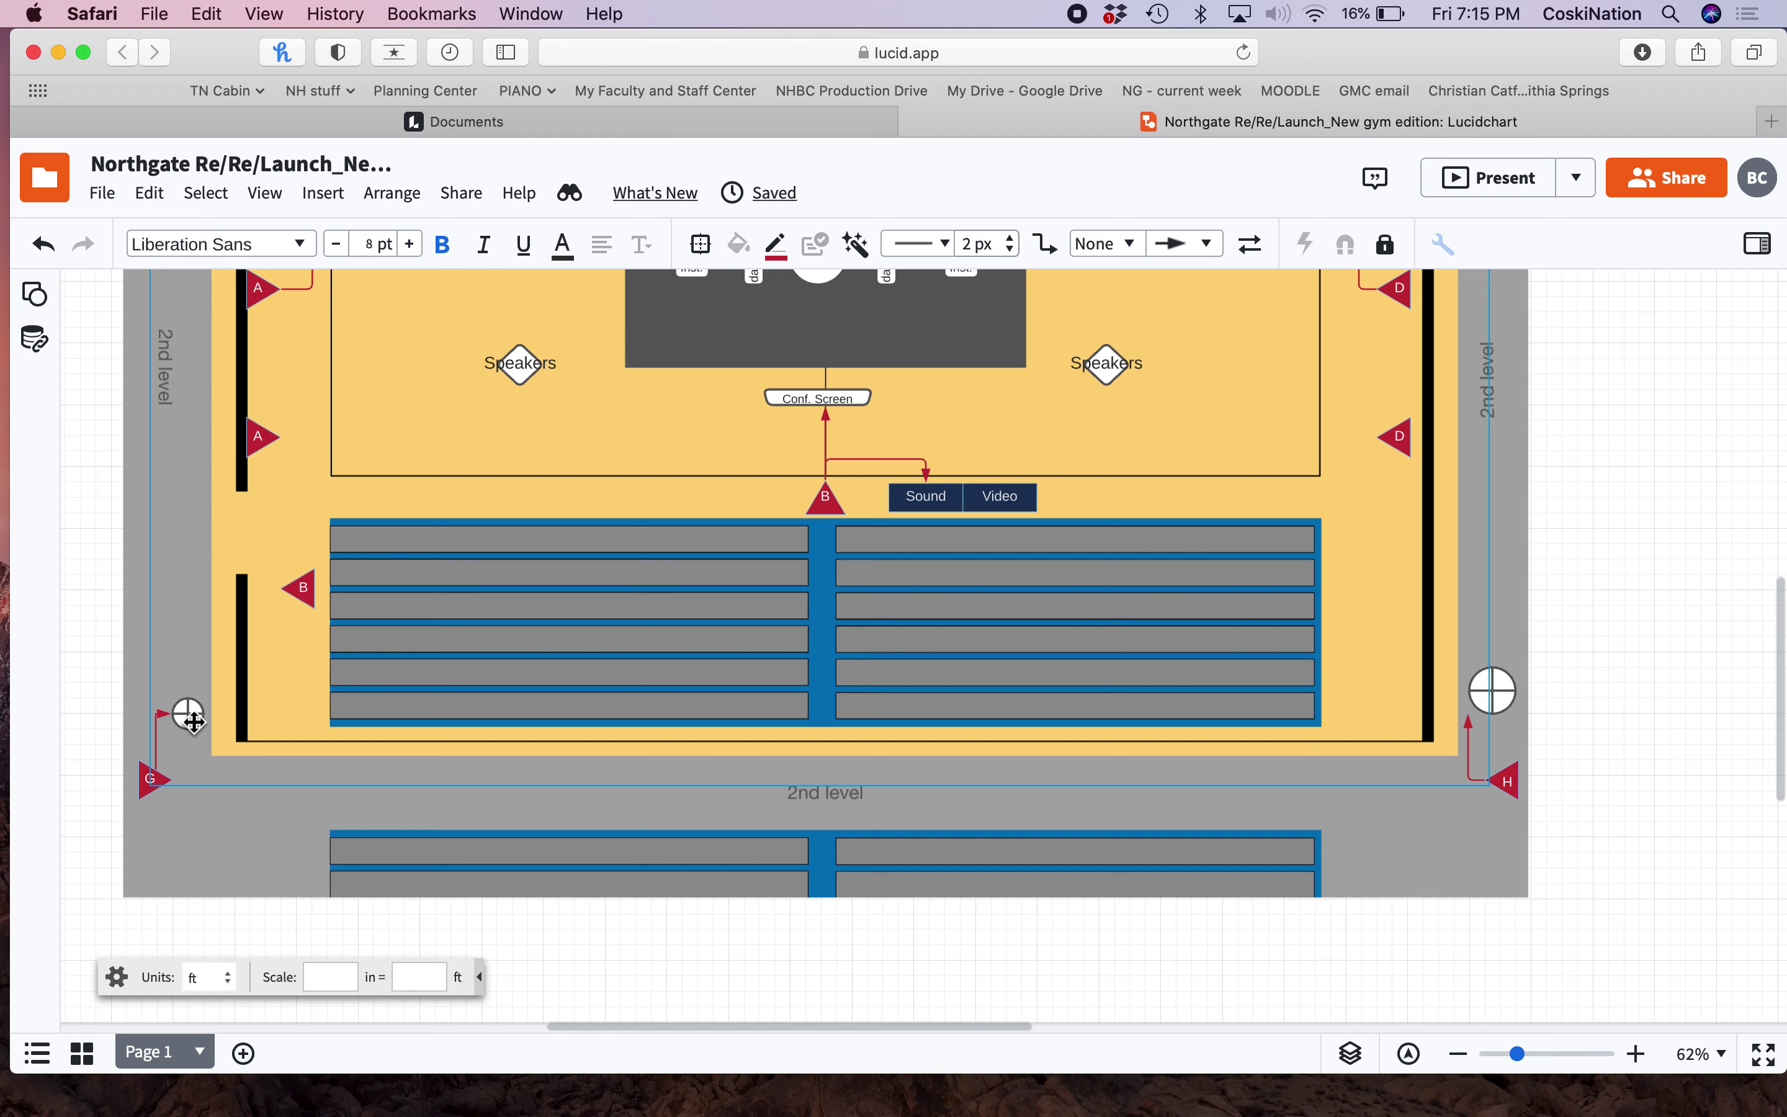
scroll(1108, 636, up, 5)
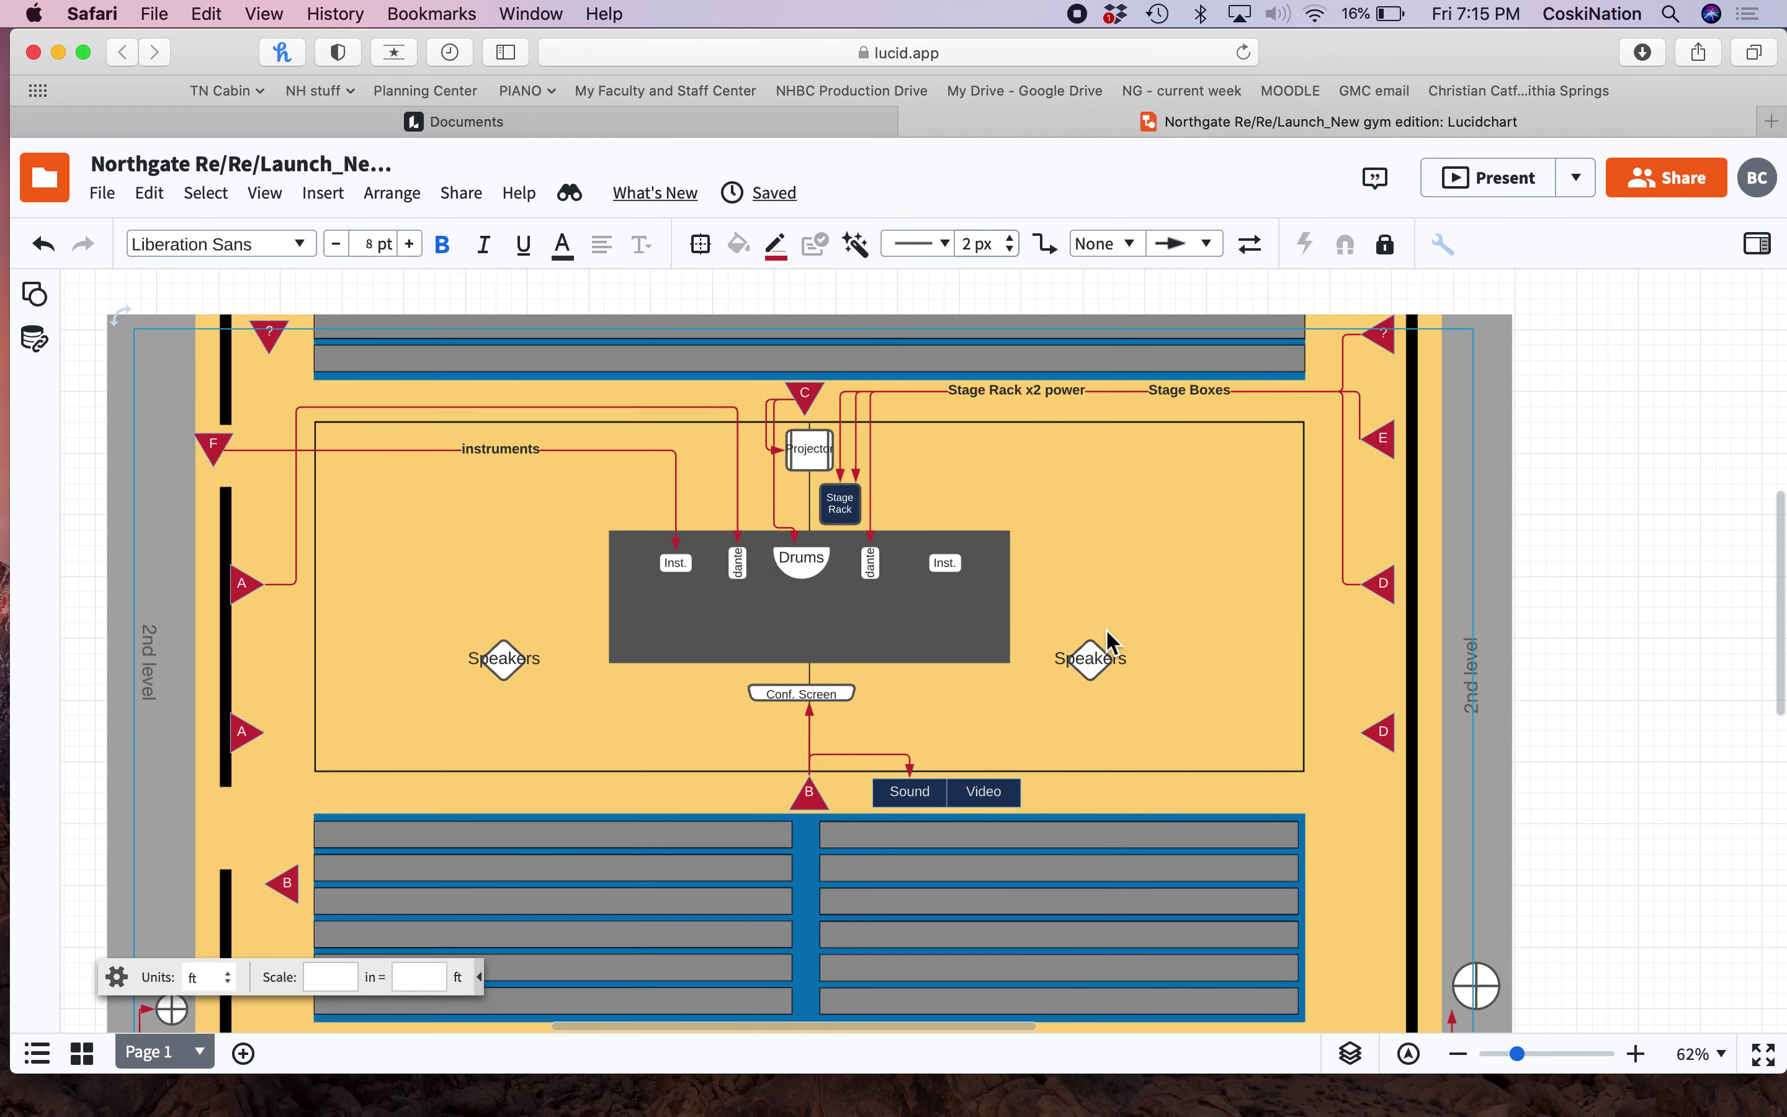
scroll(1108, 636, up, 1)
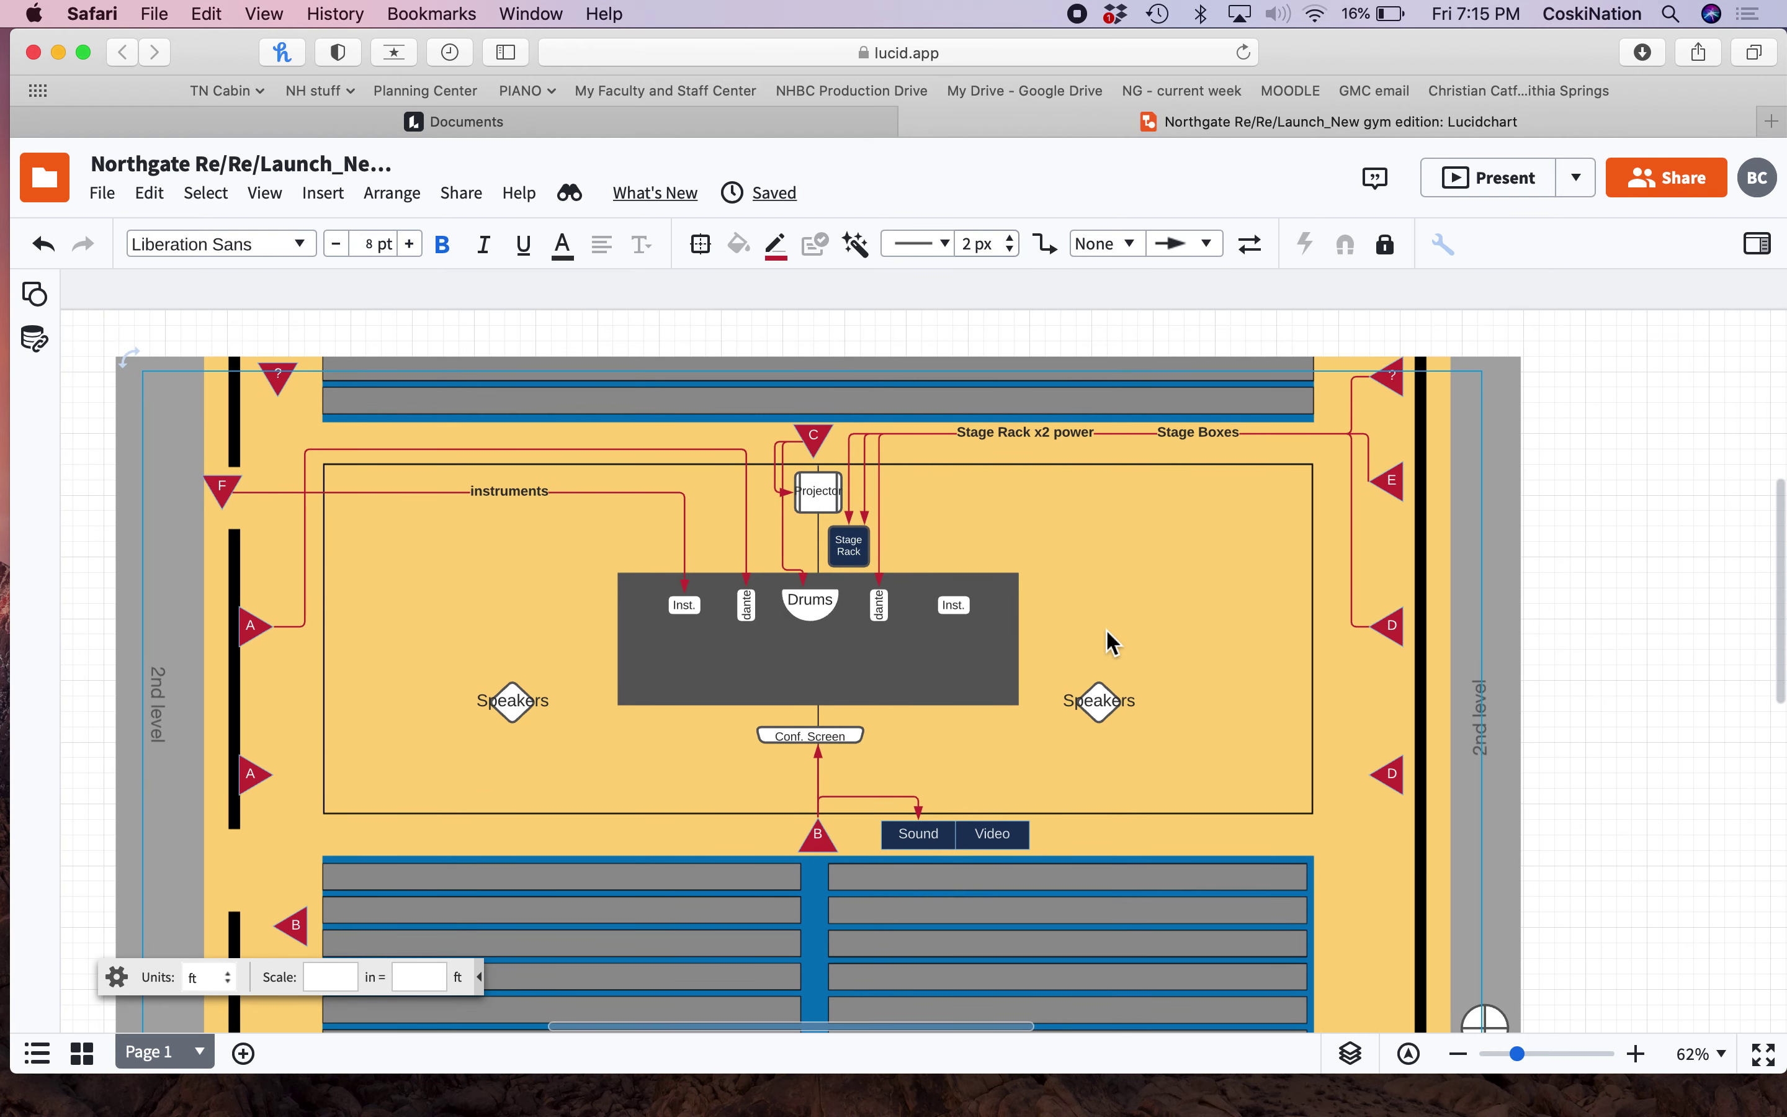
scroll(1157, 717, up, 1)
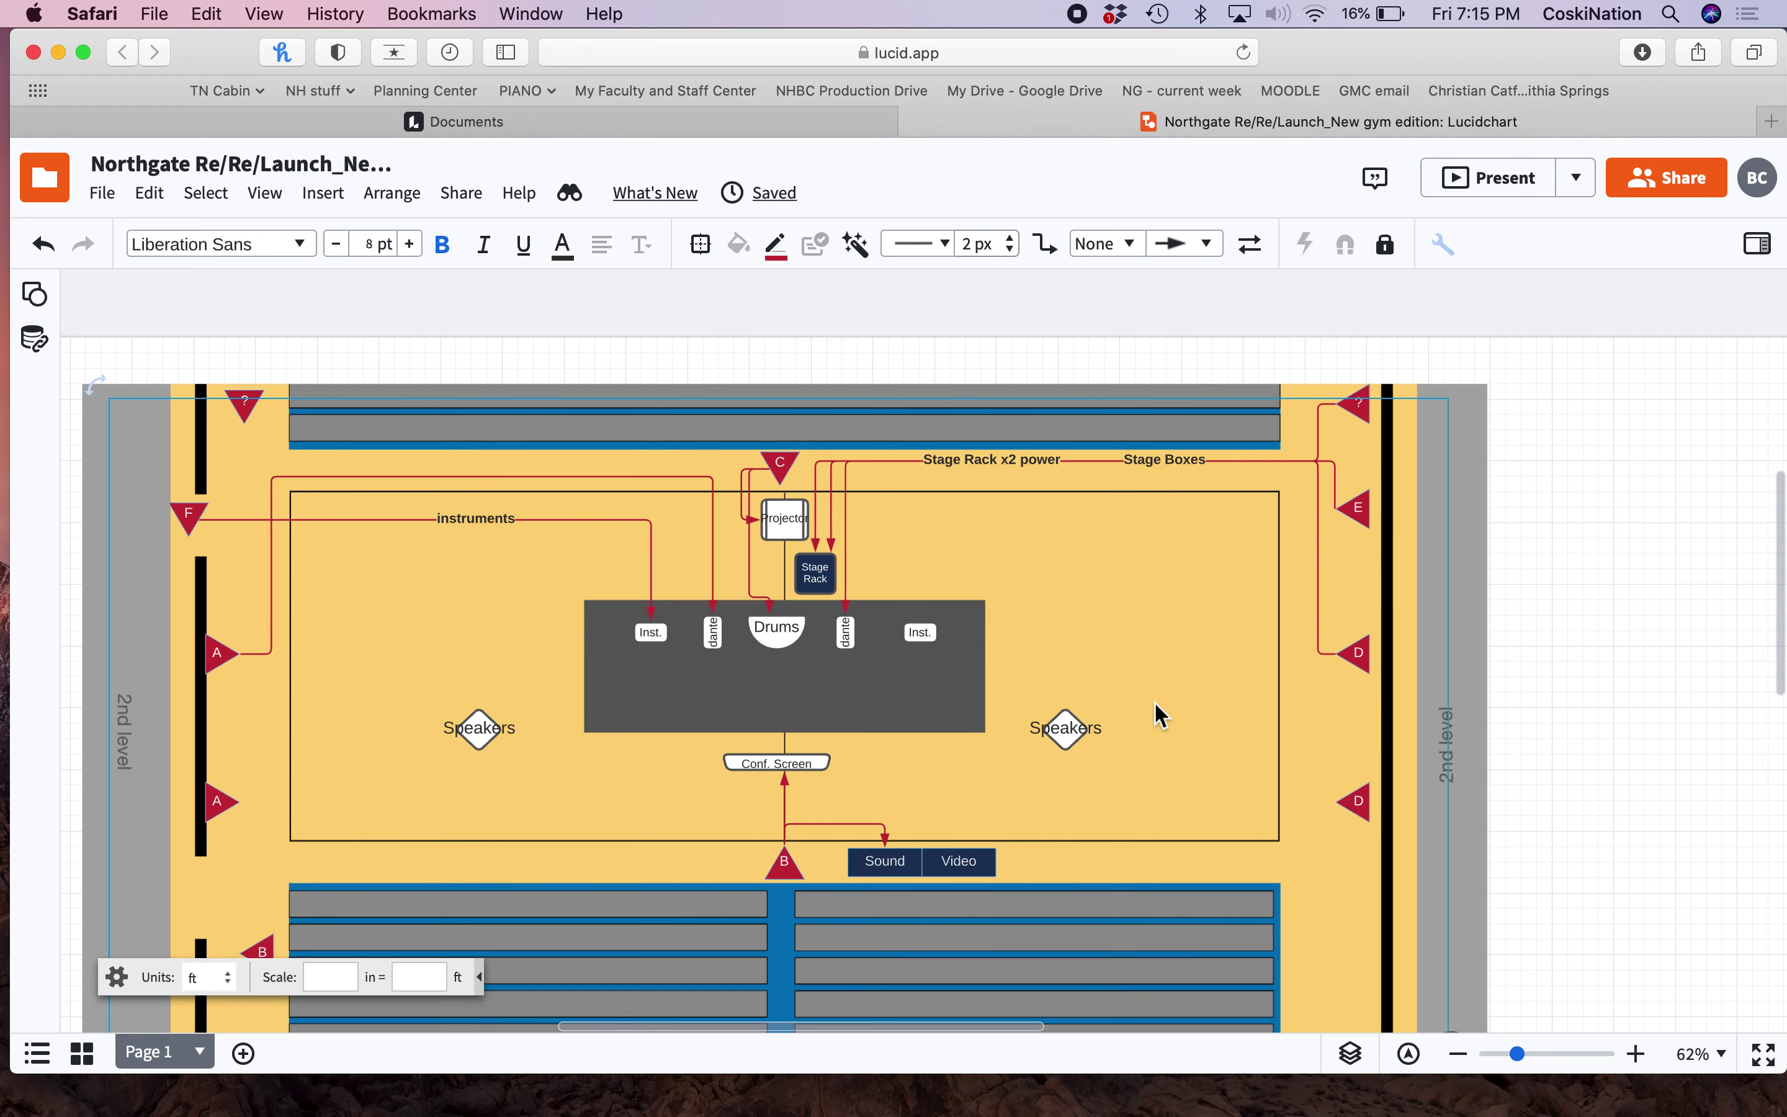
scroll(1162, 715, down, 3)
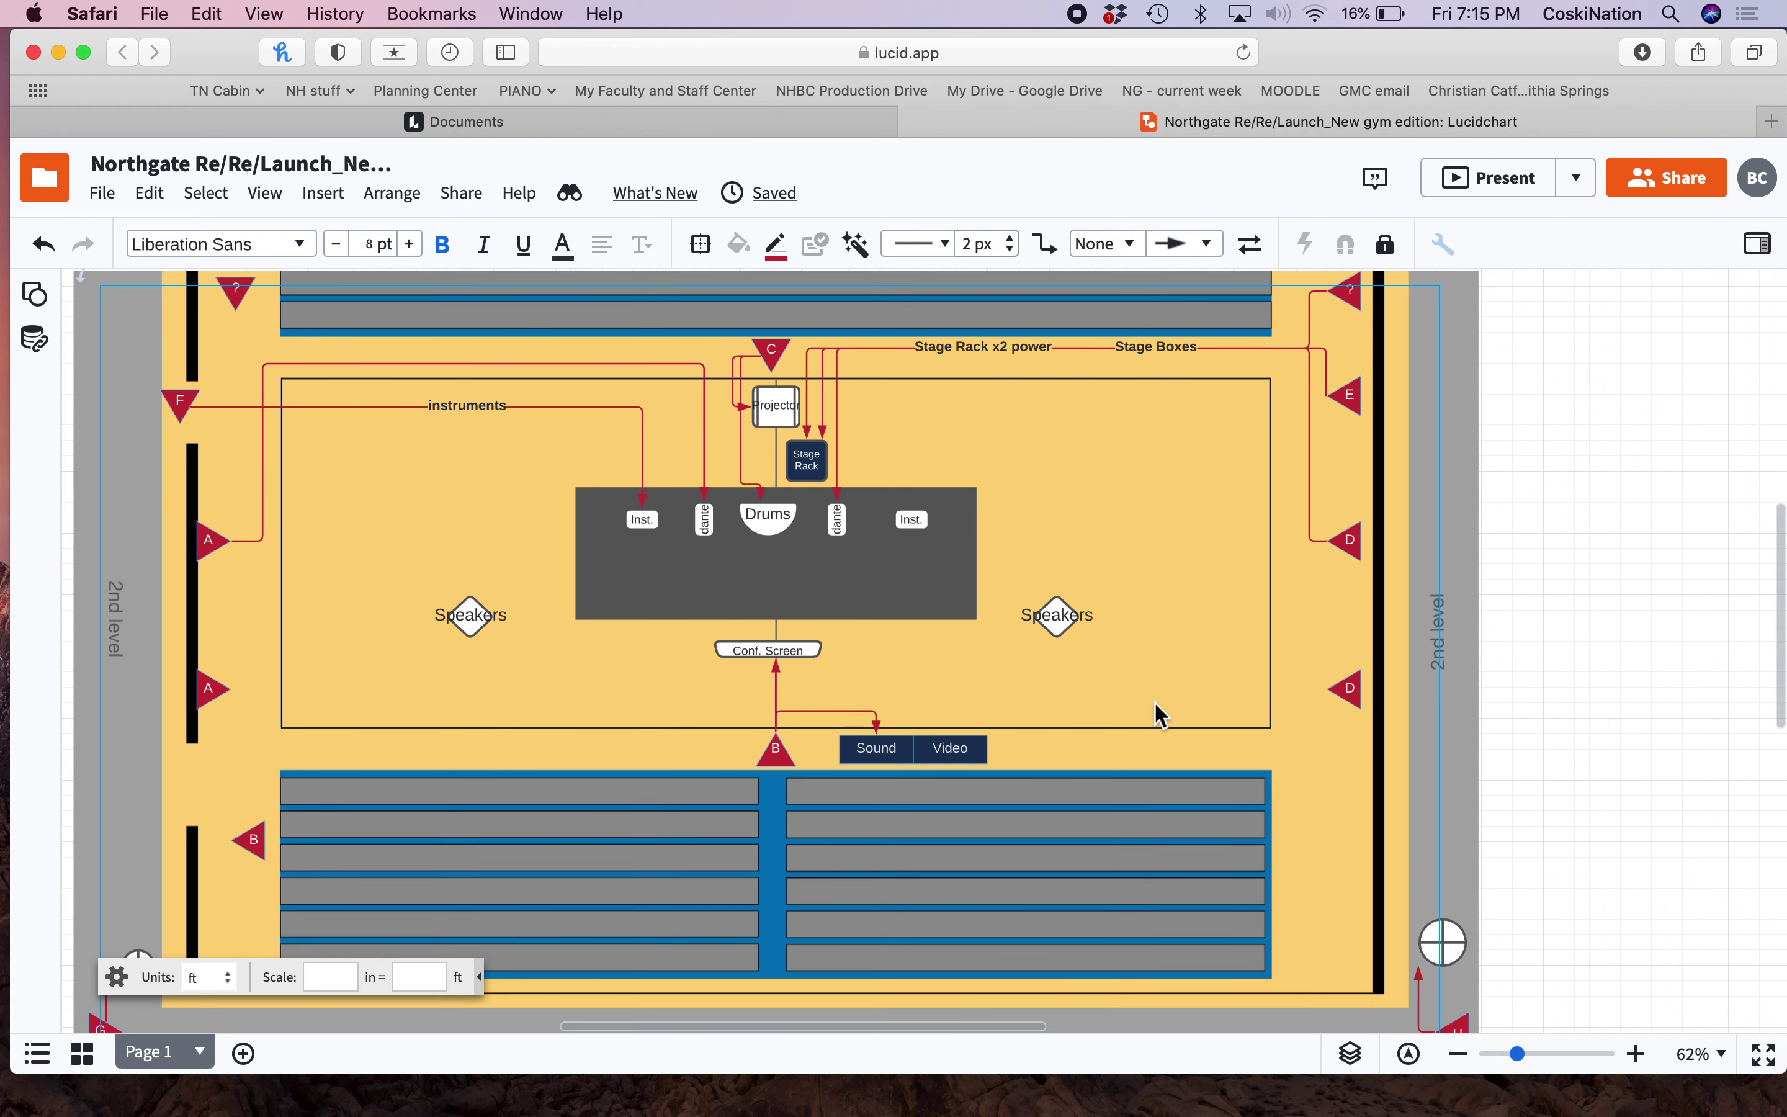
scroll(1500, 757, down, 2)
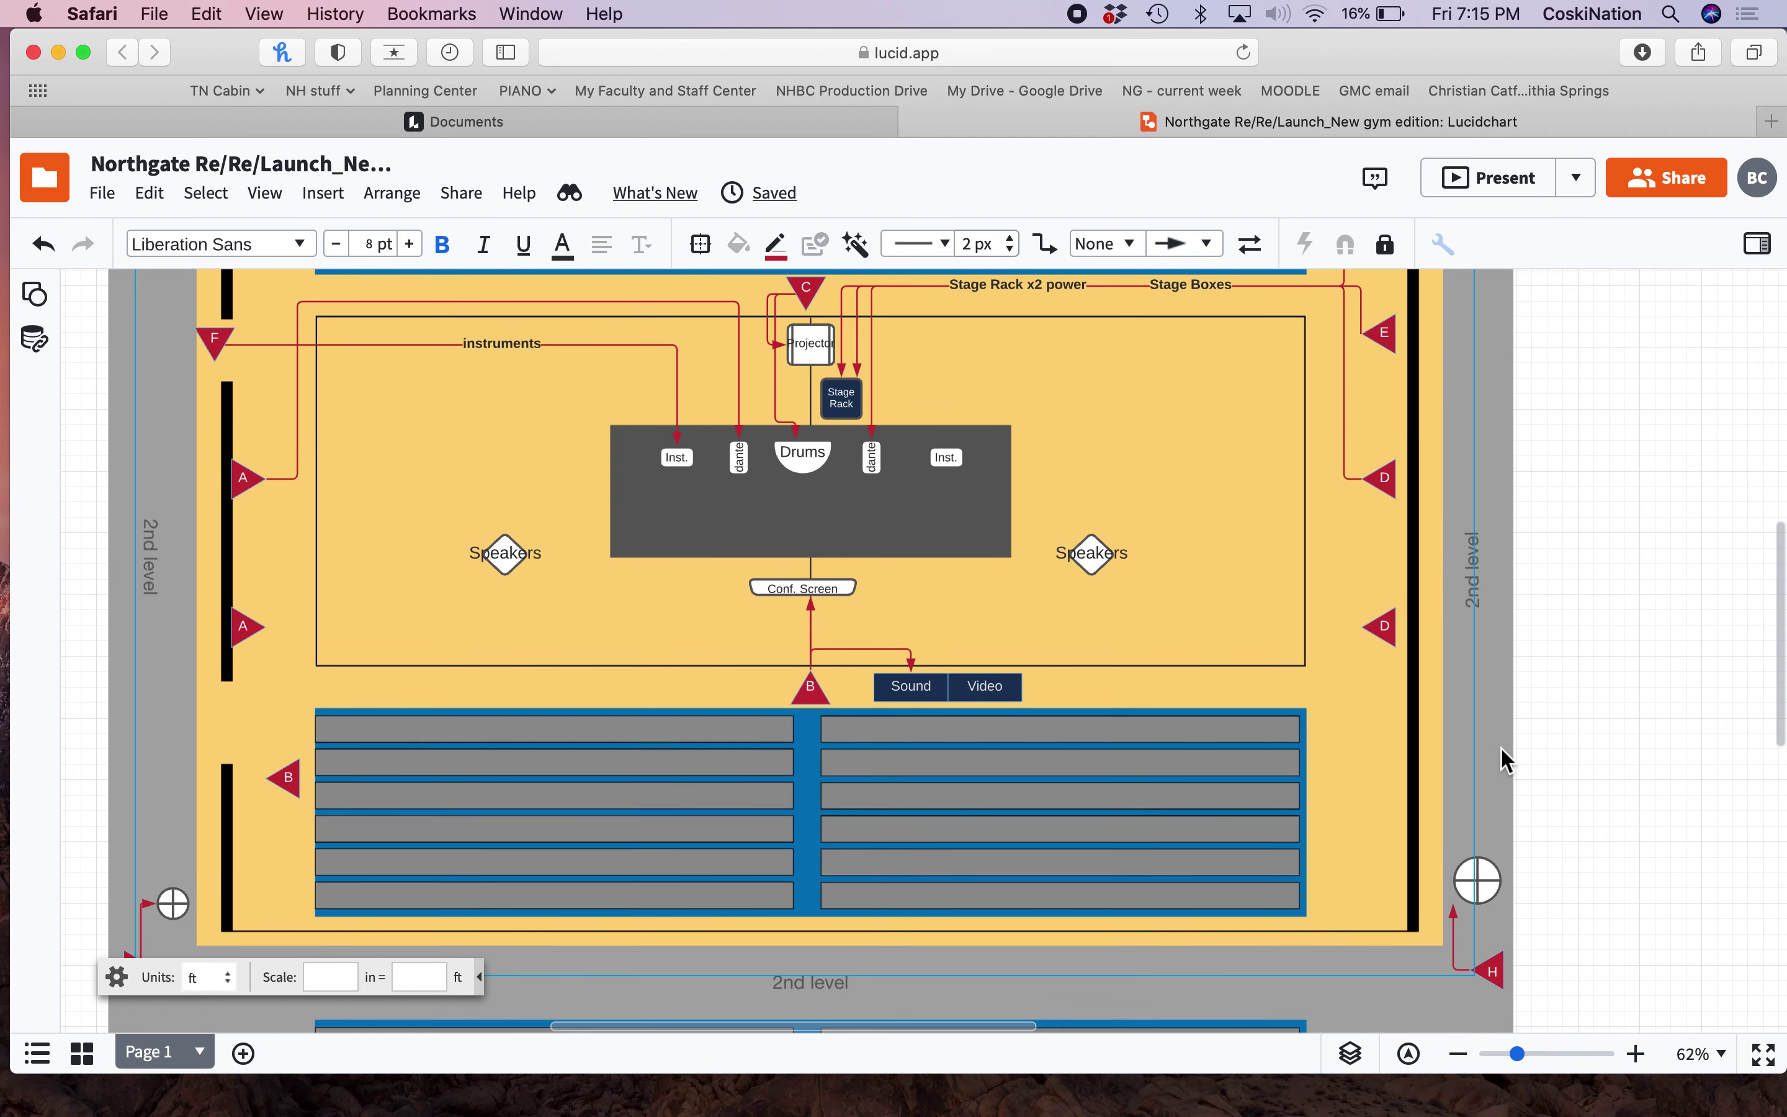
Step: Show the Signal layer, hide the Power layer, make Page 1 the active level and close the layer list
click(1350, 1054)
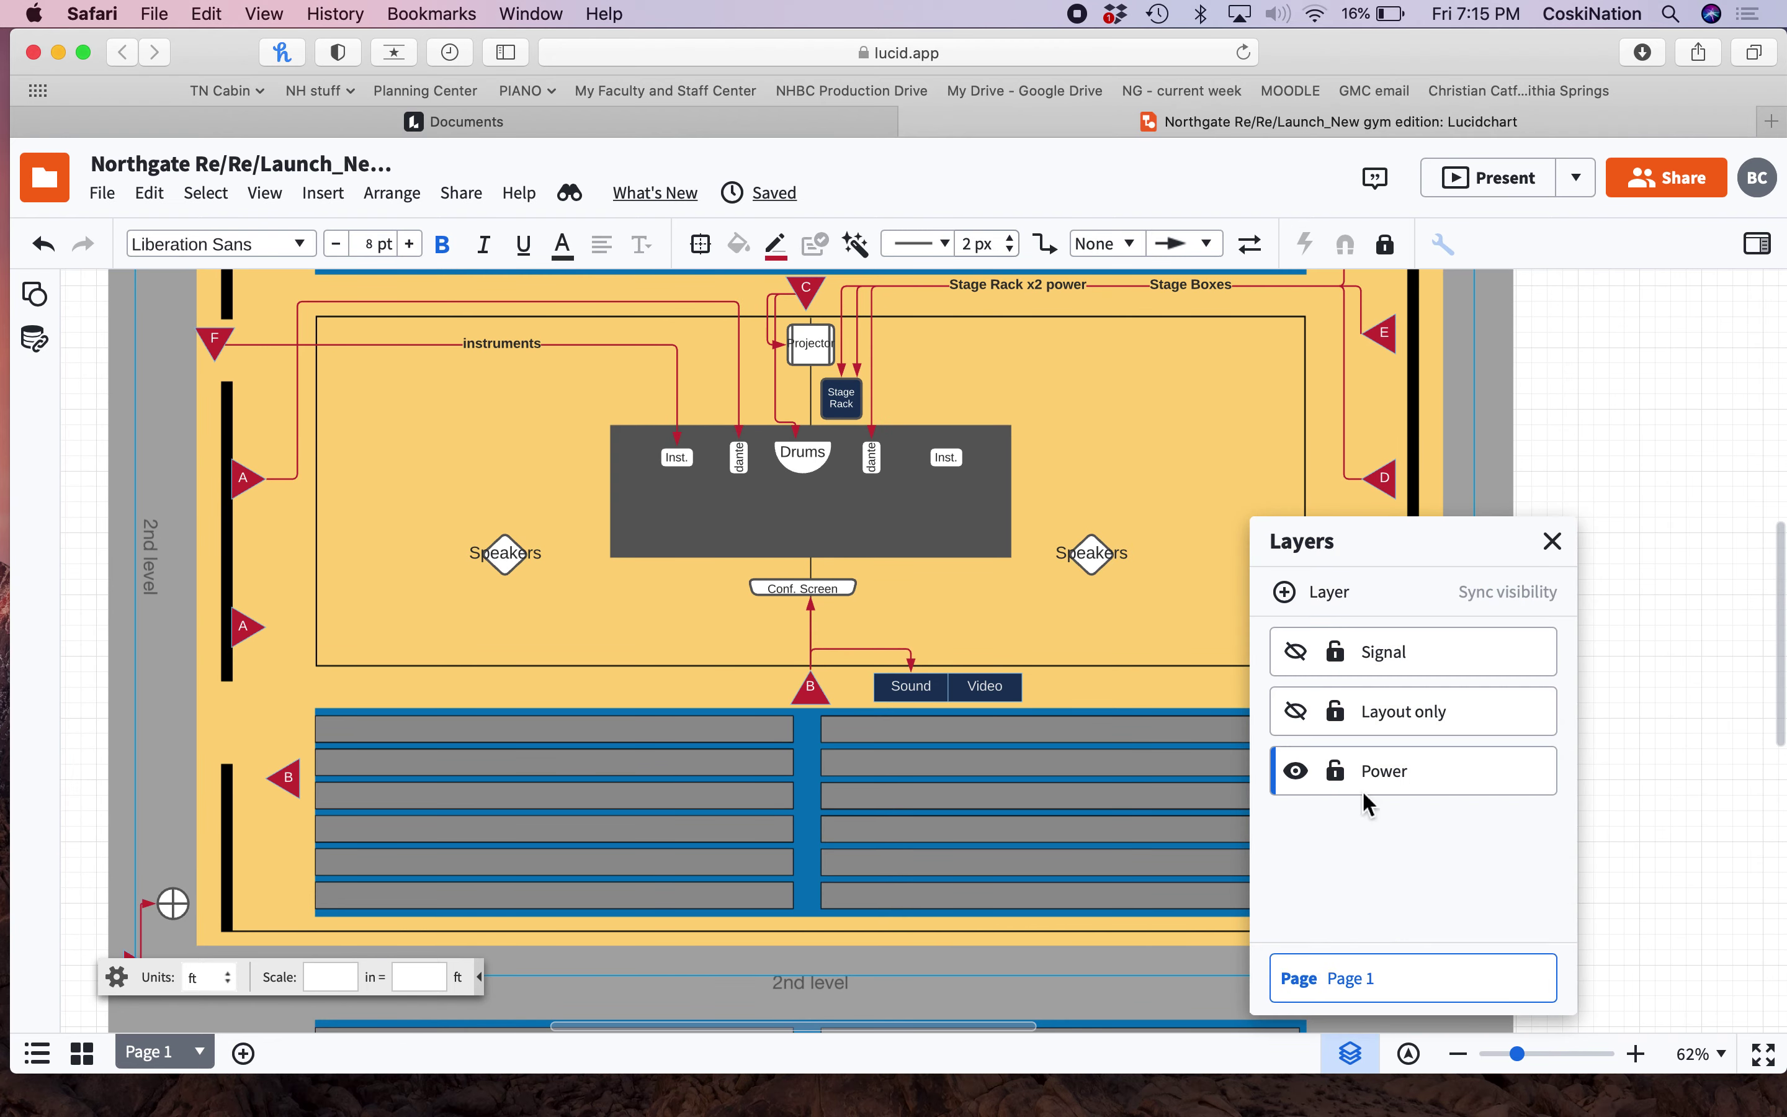
click(1374, 787)
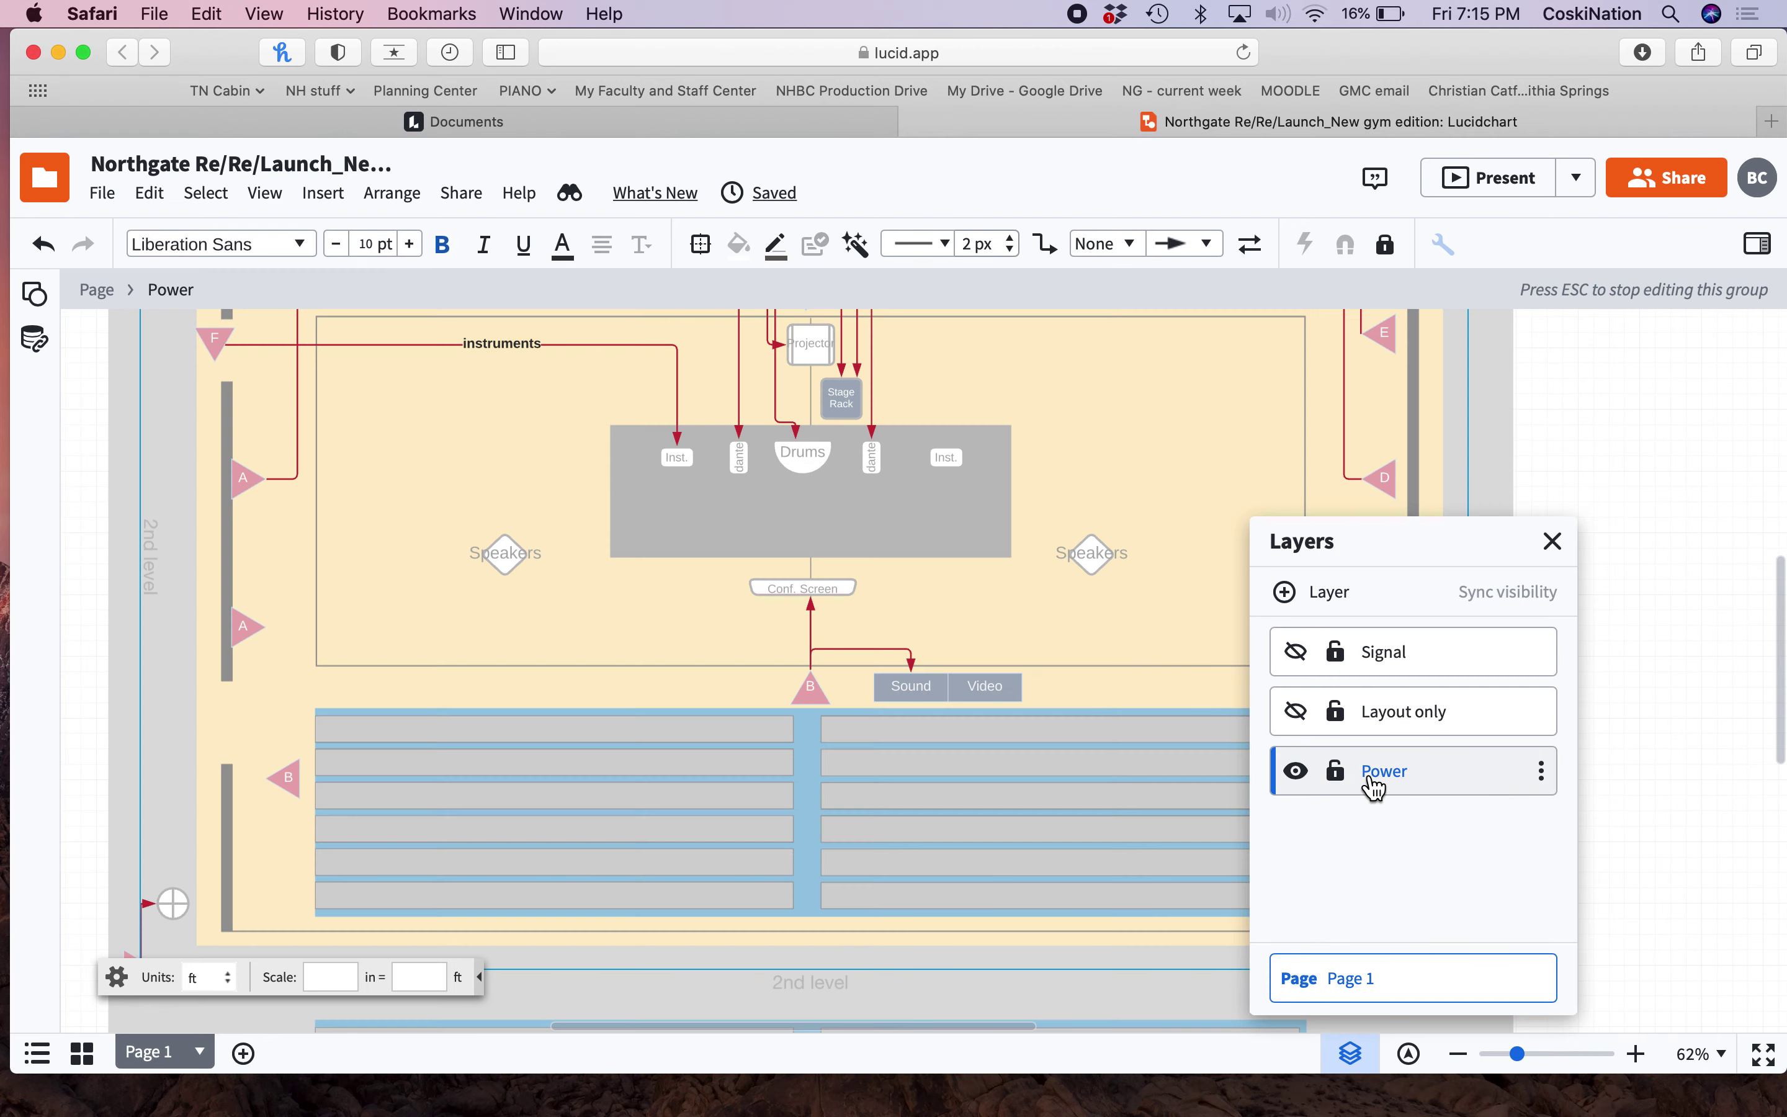
click(1376, 658)
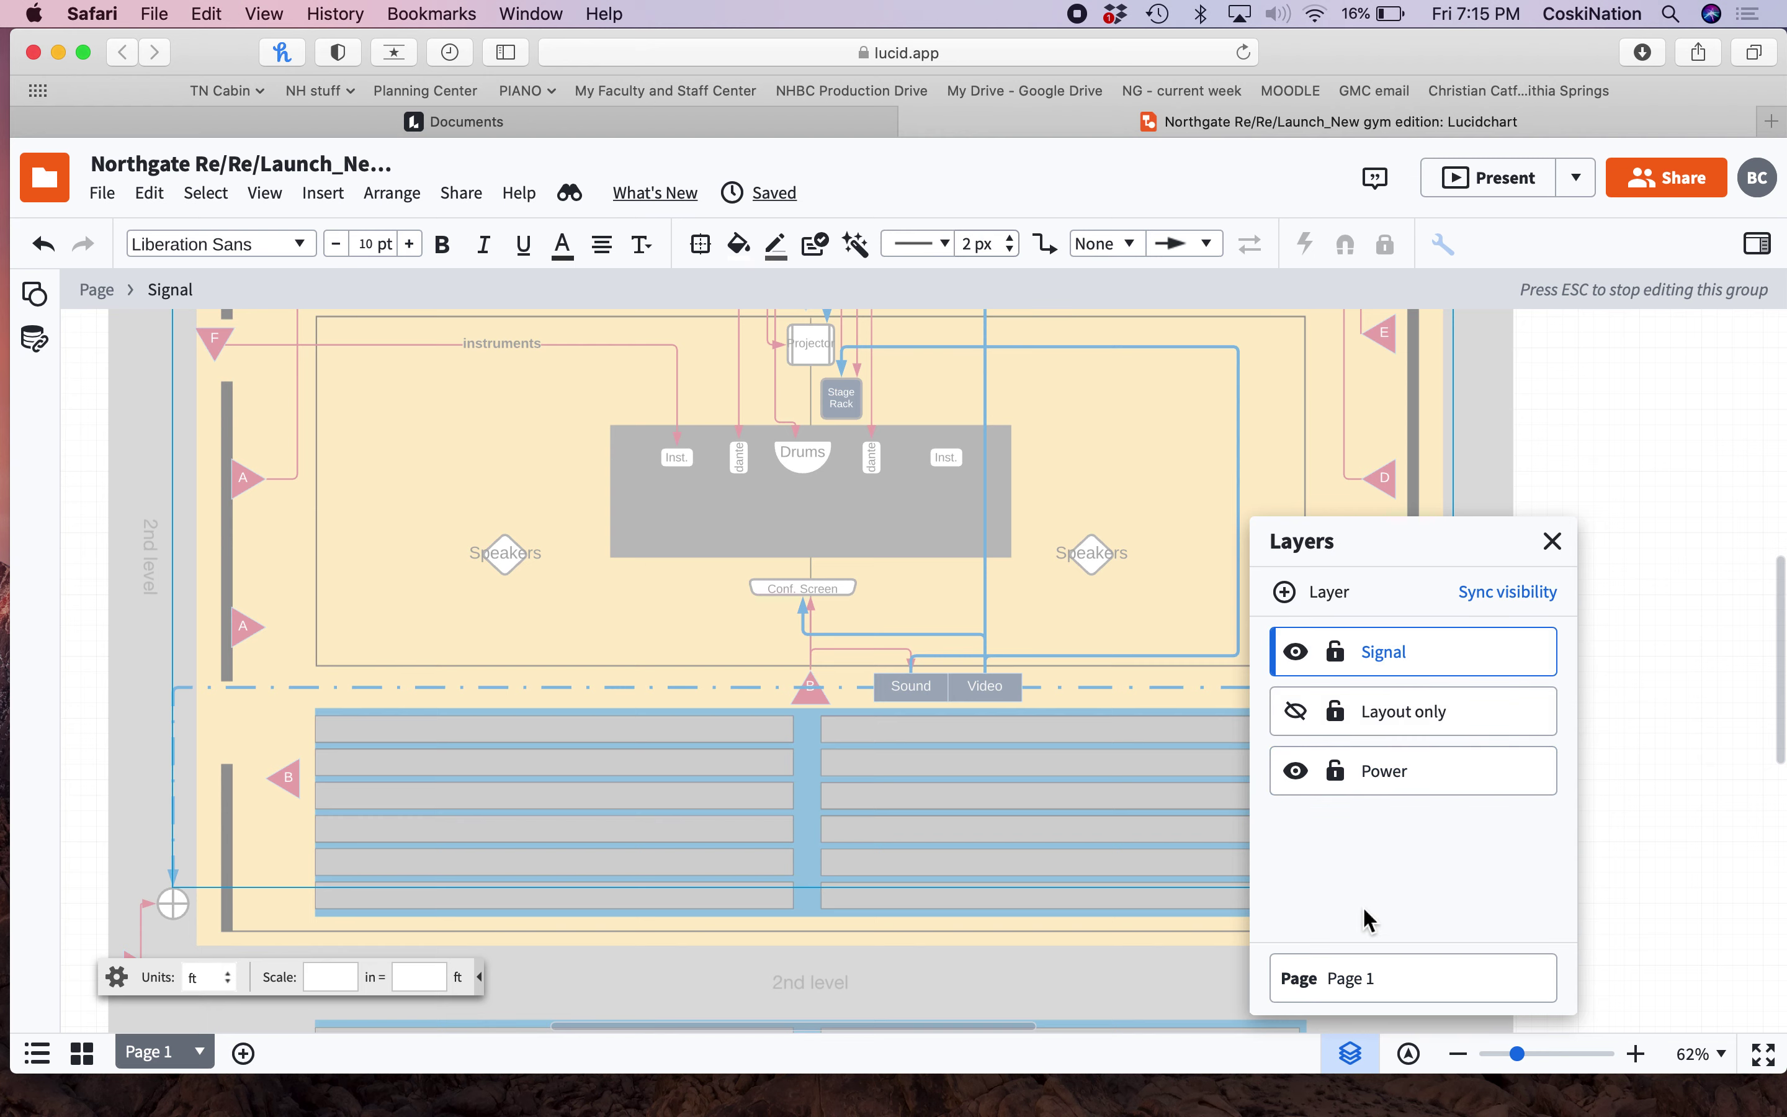
click(1297, 772)
click(1307, 986)
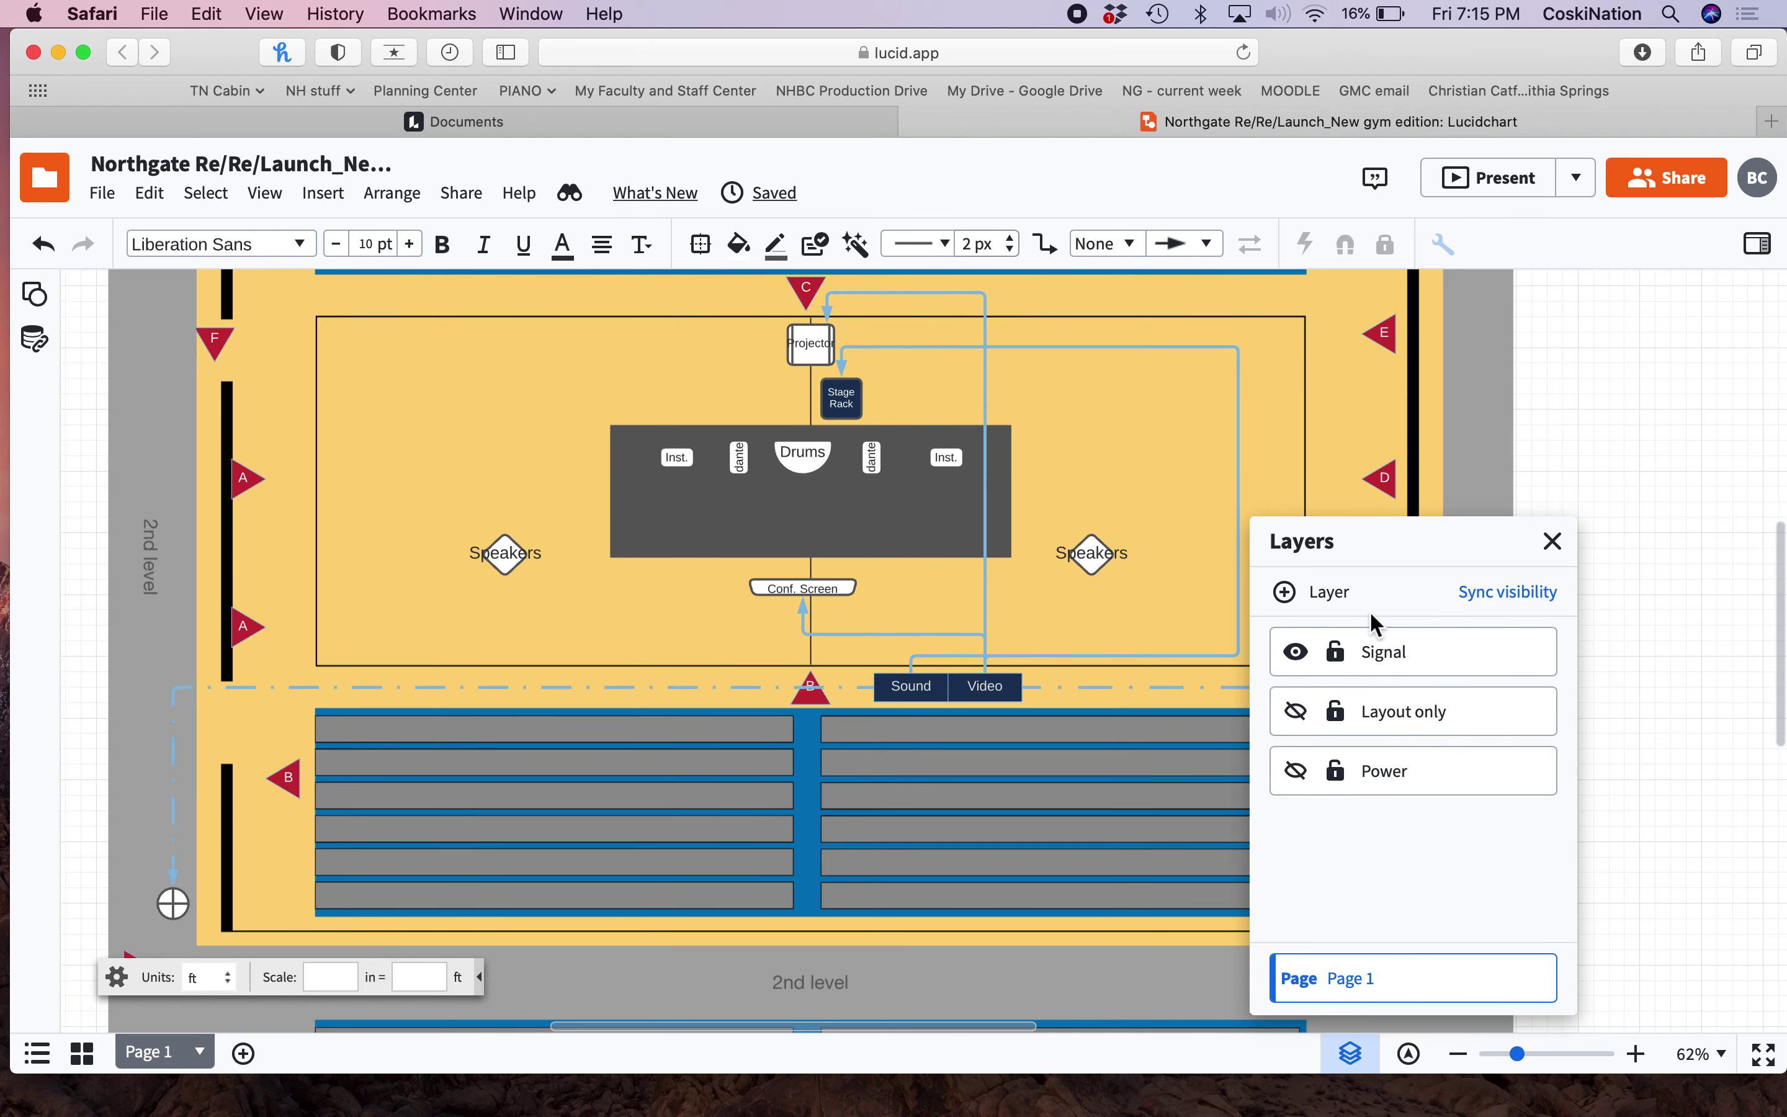
click(1552, 546)
Step: Examine the signal lines from the Sound and Video tables to the stage rack, the Conf. Screen and the projector
scroll(1464, 521, up, 2)
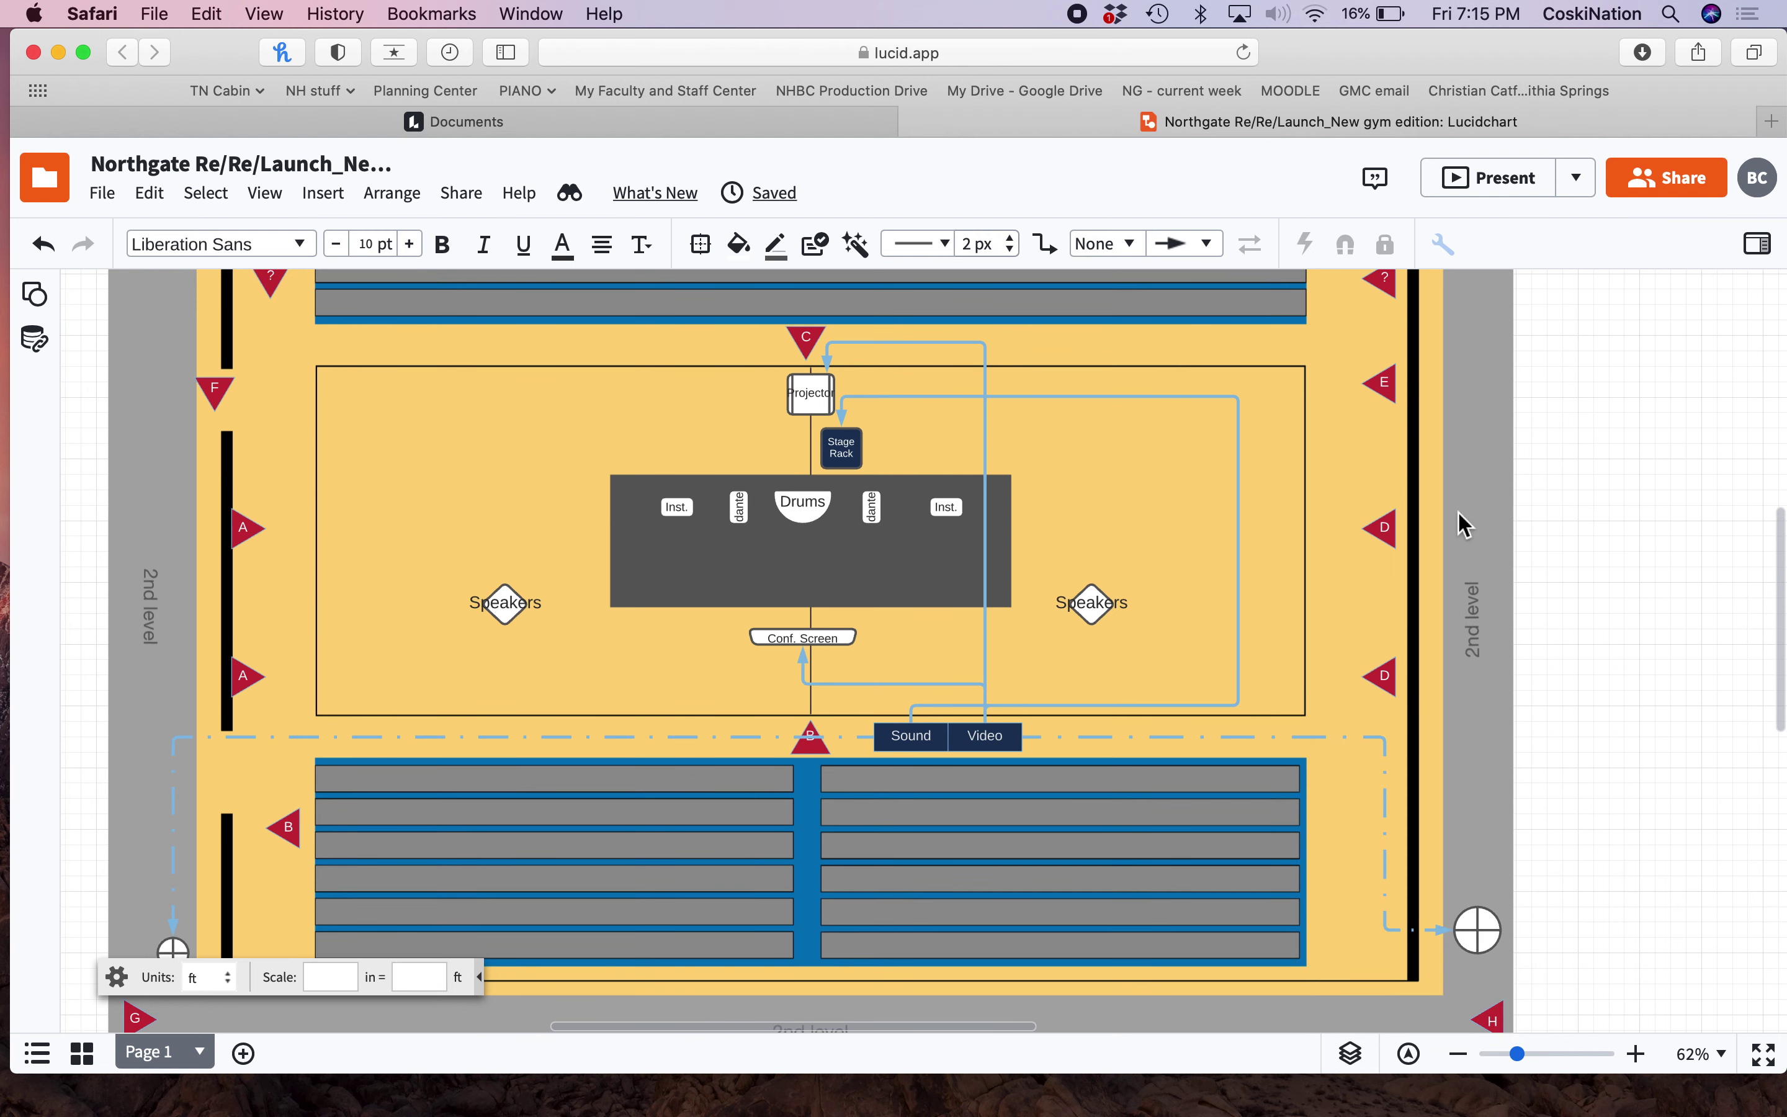
click(910, 736)
click(967, 744)
click(1030, 399)
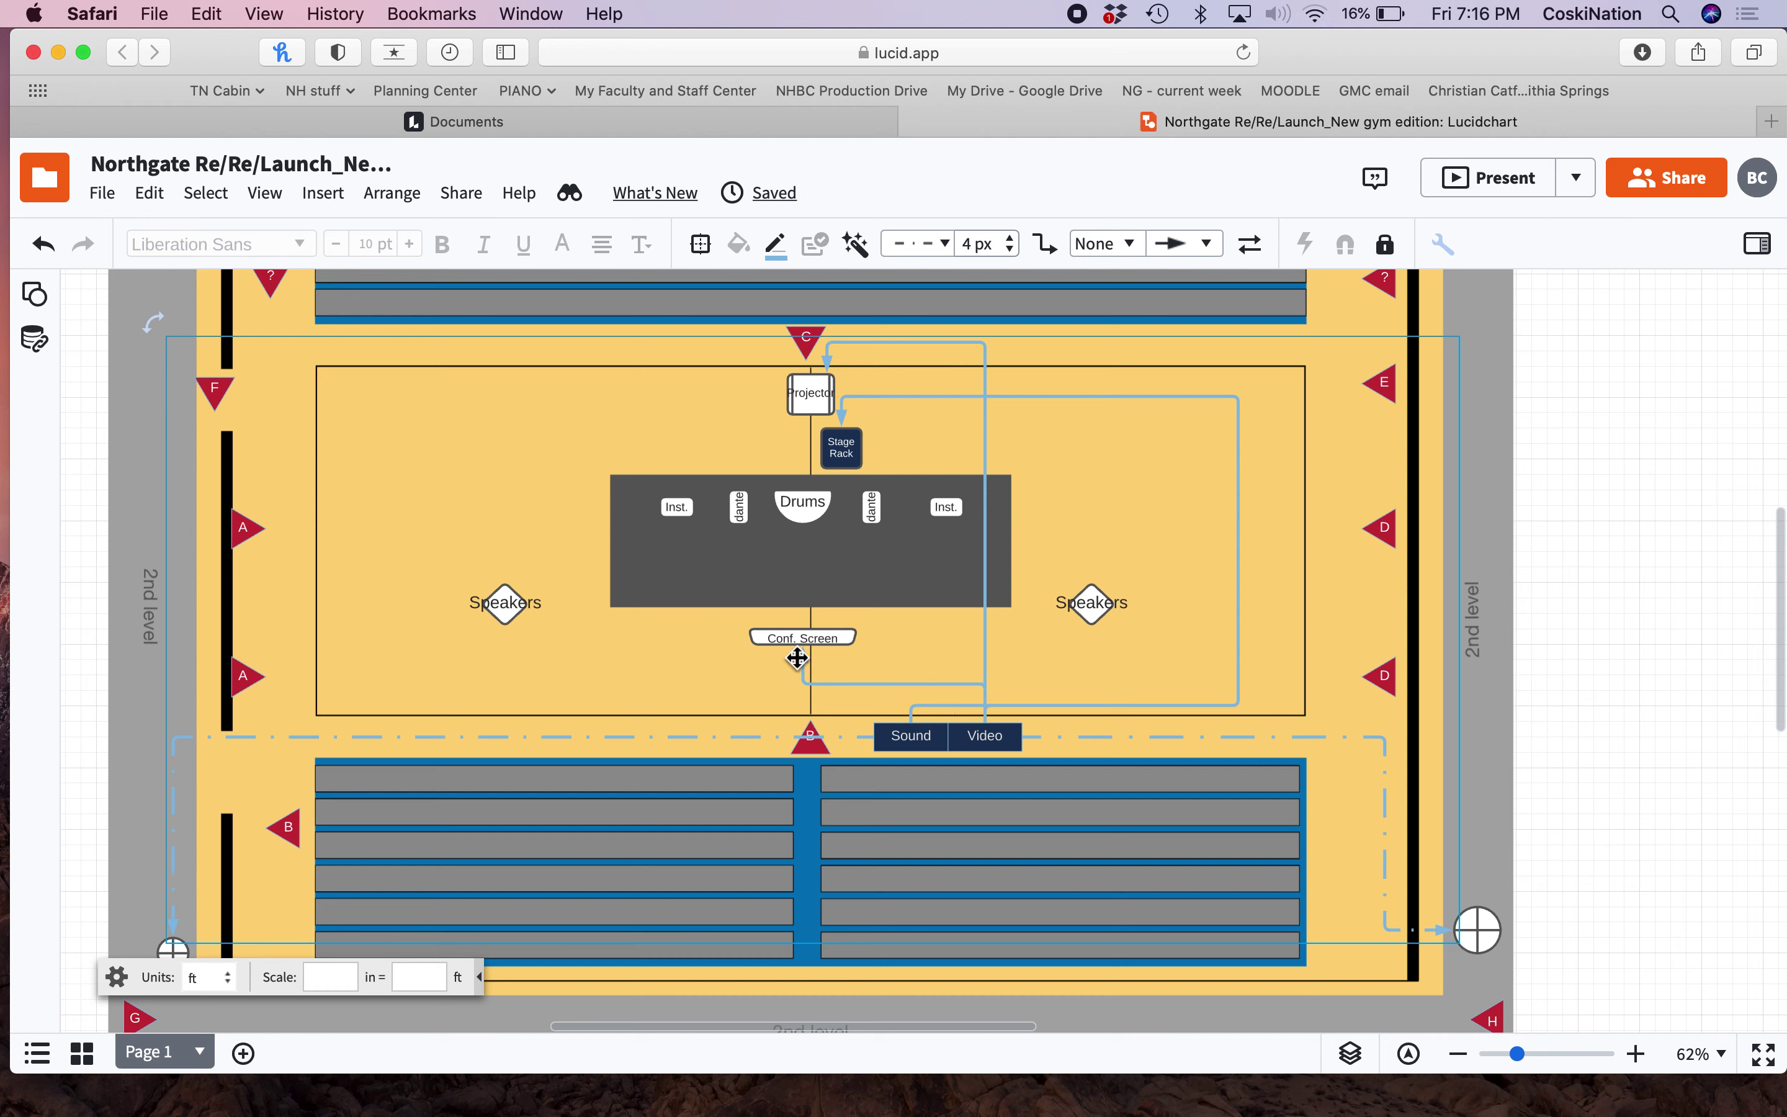
drag(797, 658, 804, 640)
drag(812, 395, 812, 395)
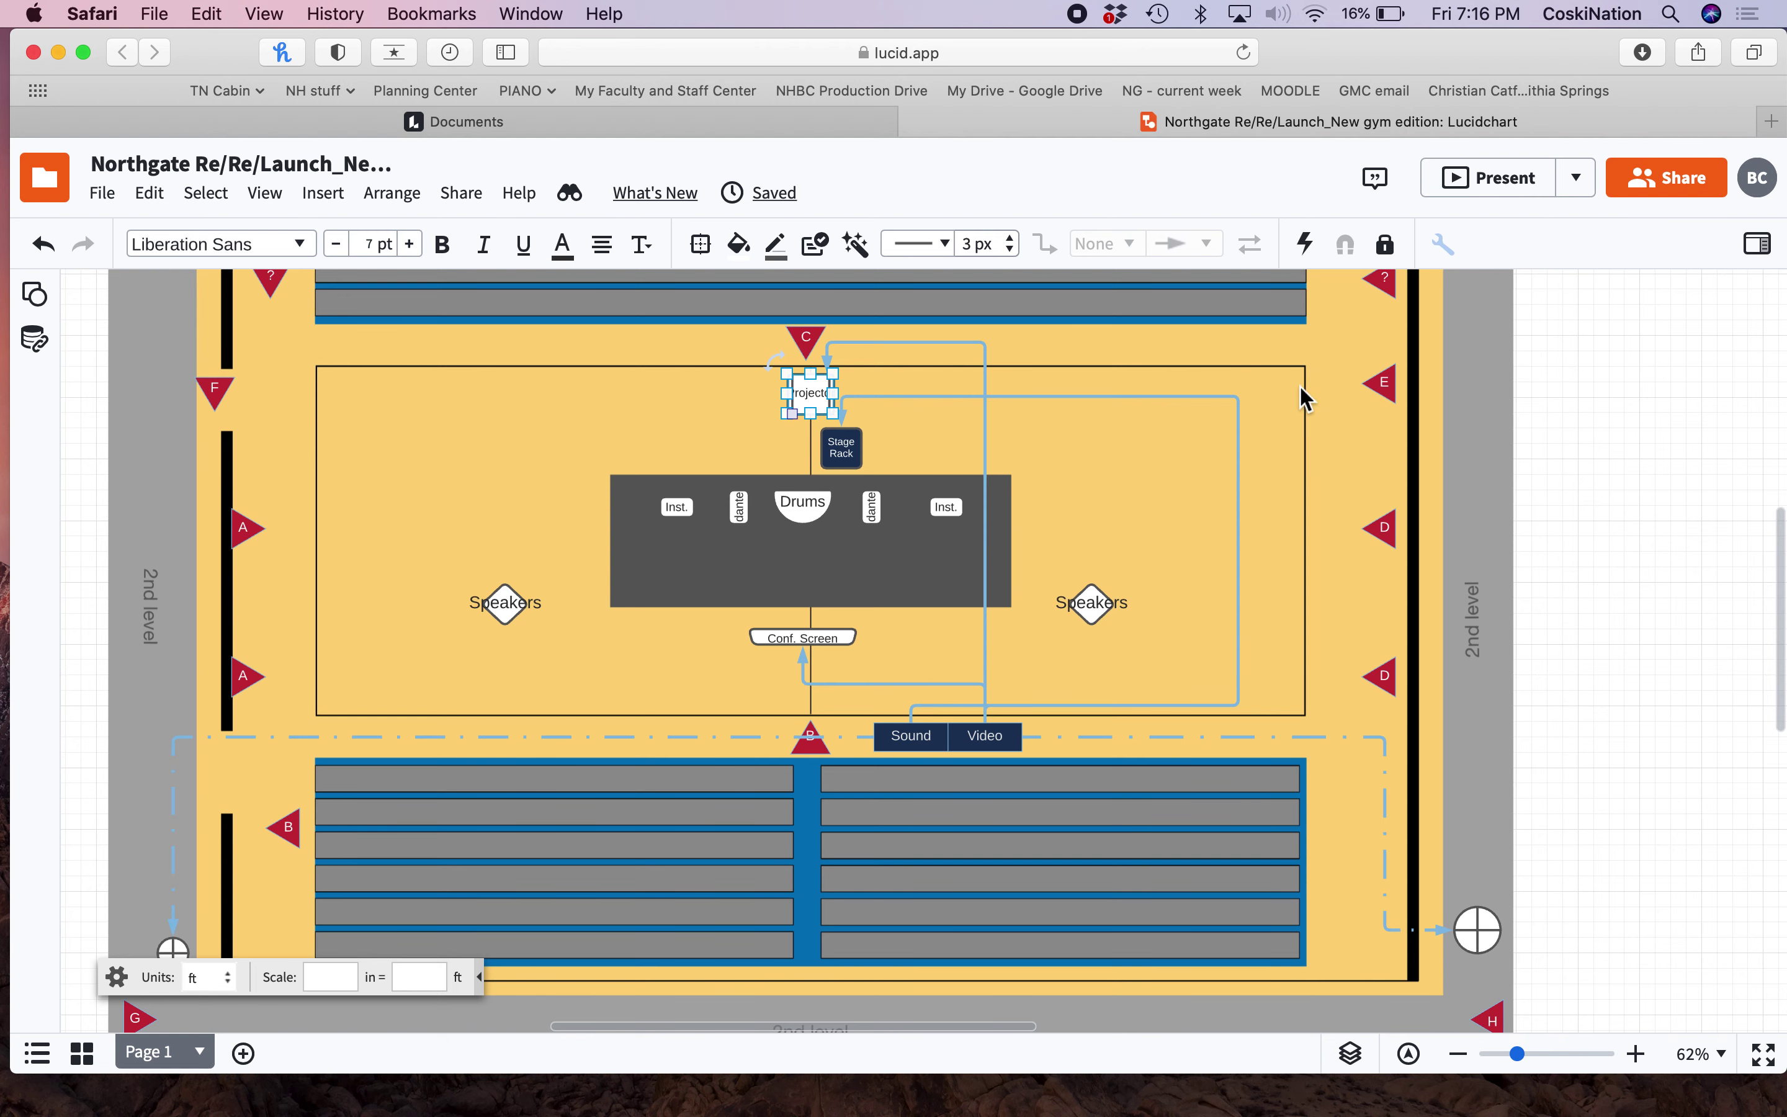
Step: Examine the dashed signal lines running from the Sound and Video tables to the circle symbols on the 2nd level
scroll(1305, 538, down, 4)
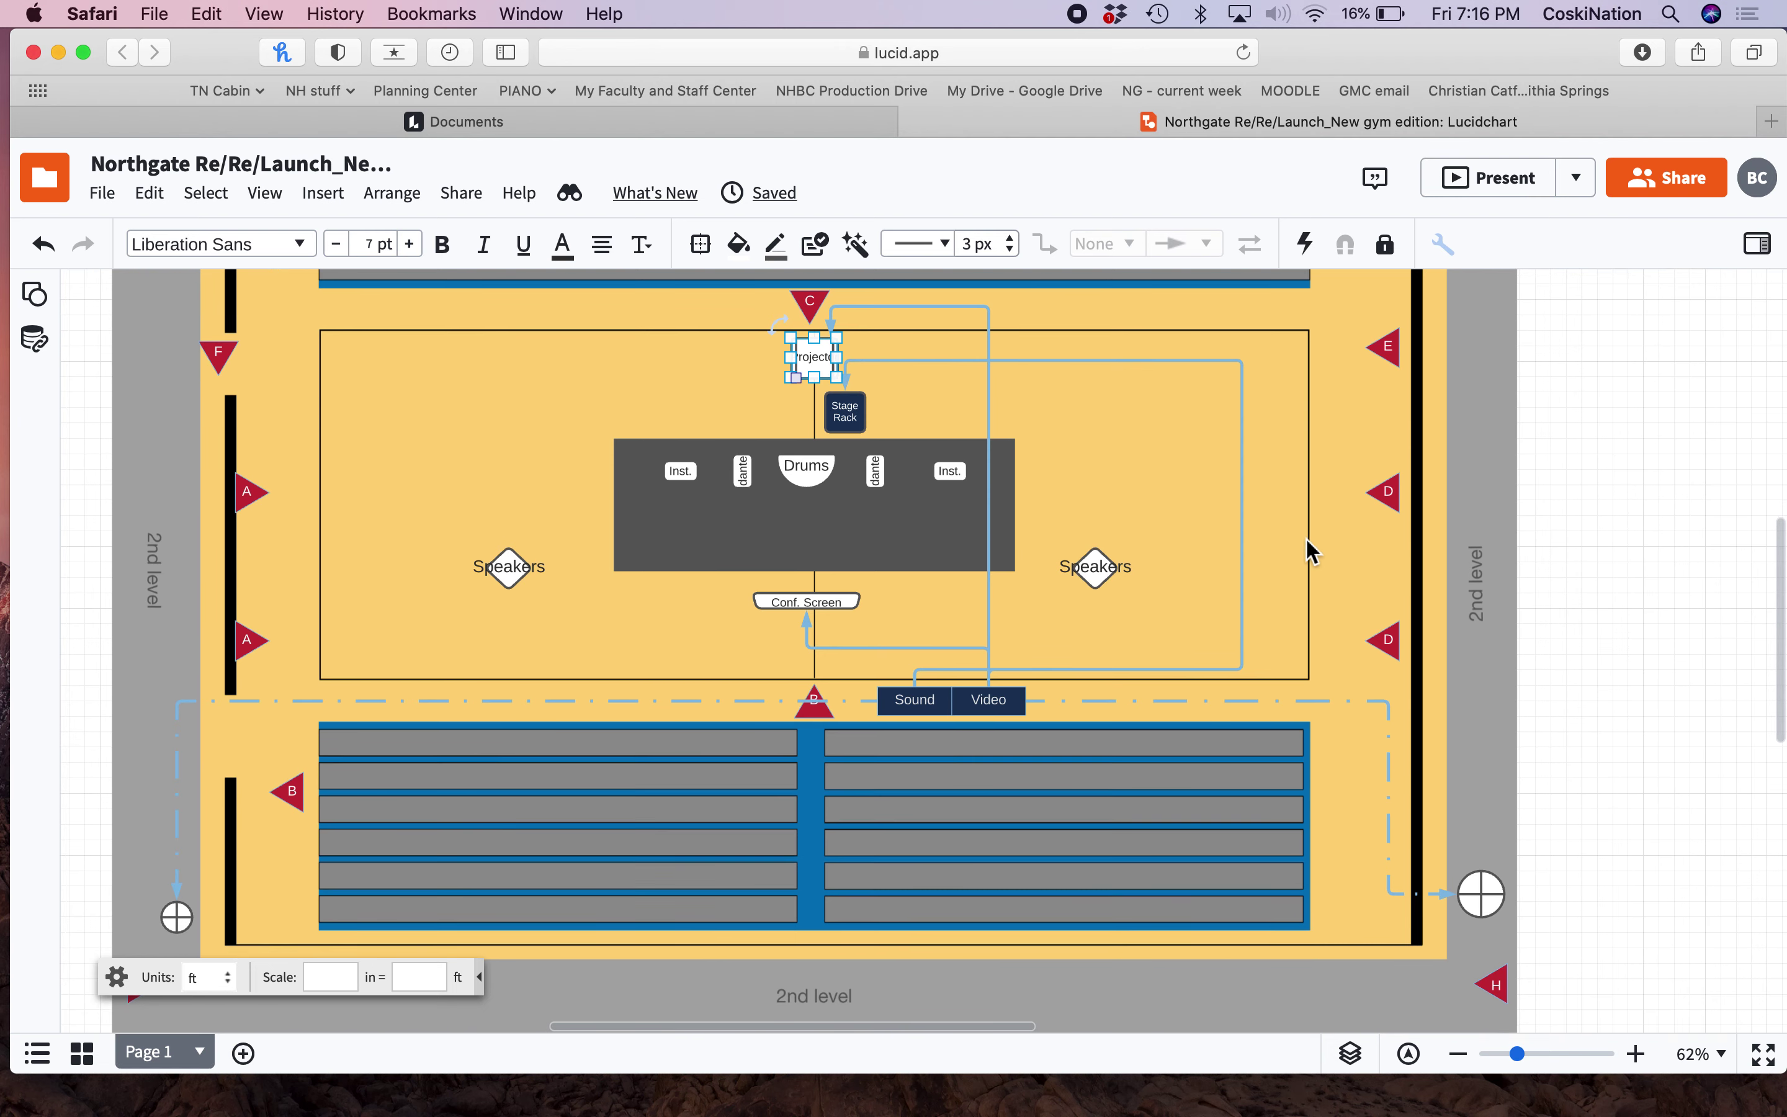
scroll(1307, 551, up, 3)
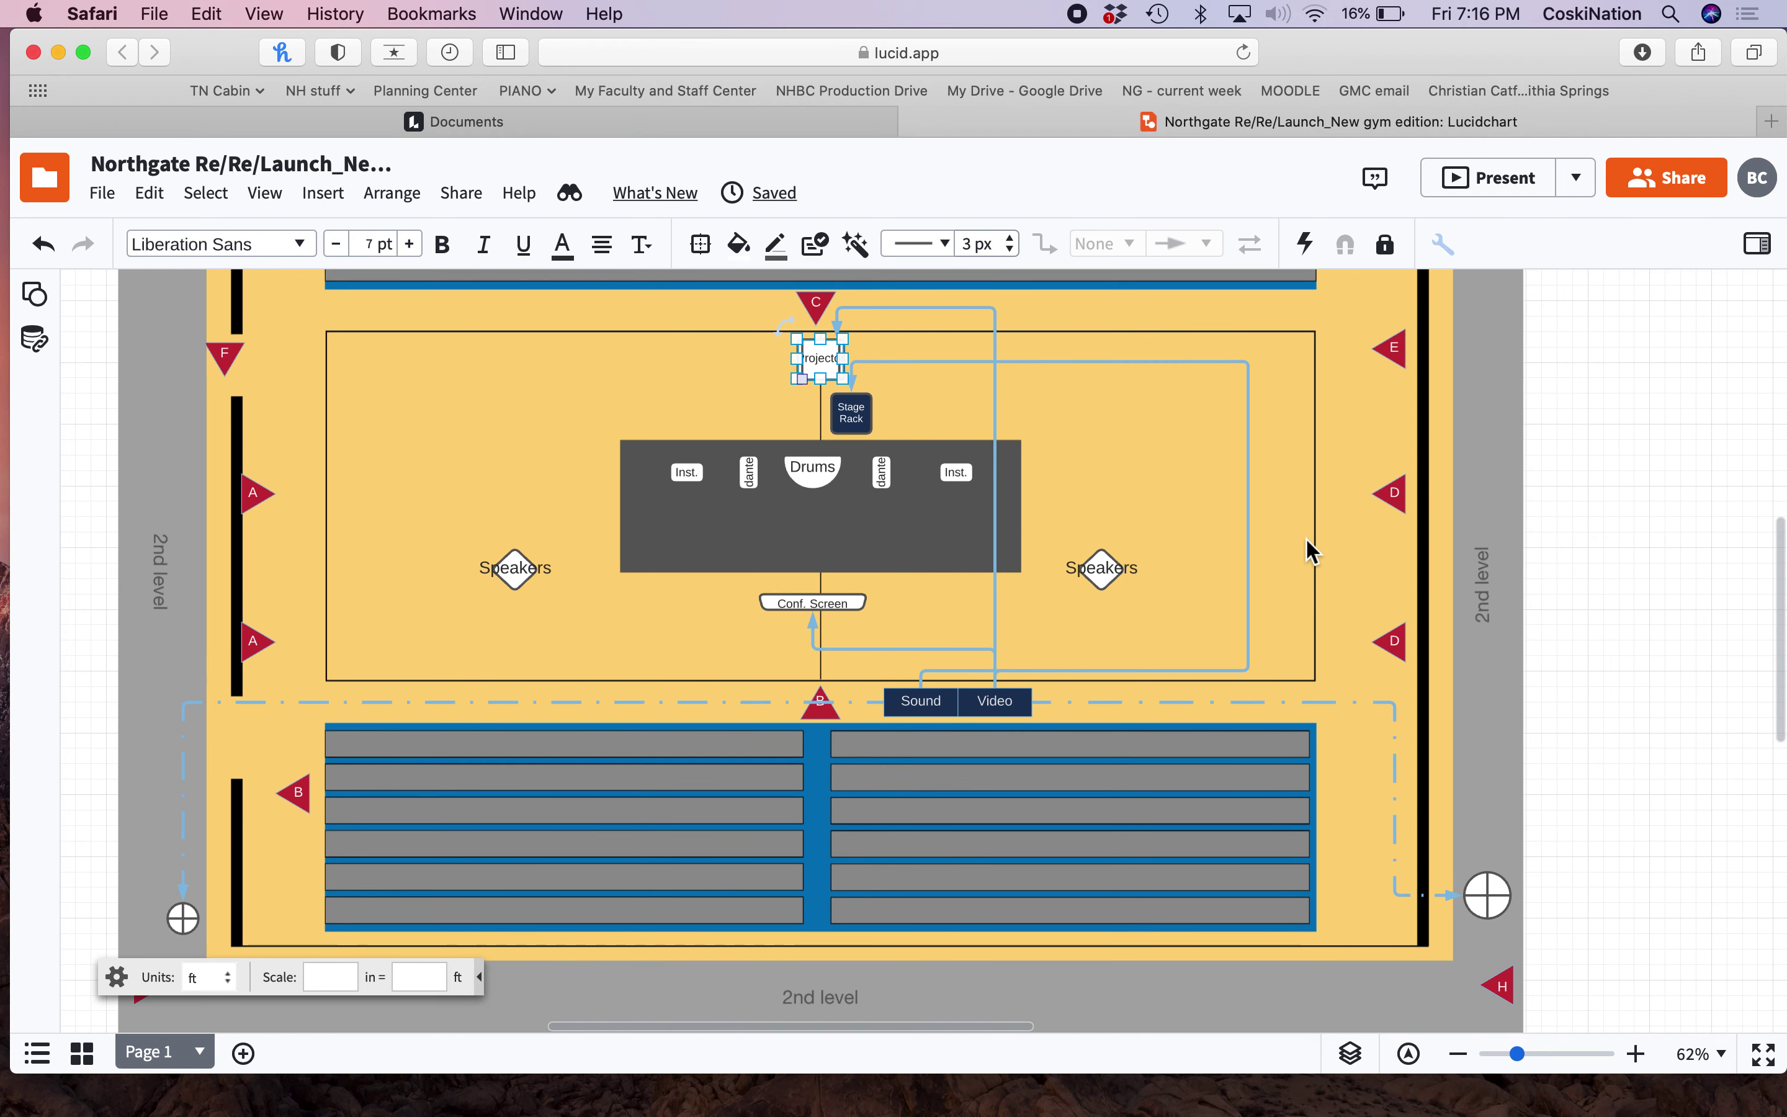
scroll(1307, 551, up, 3)
scroll(1307, 550, down, 2)
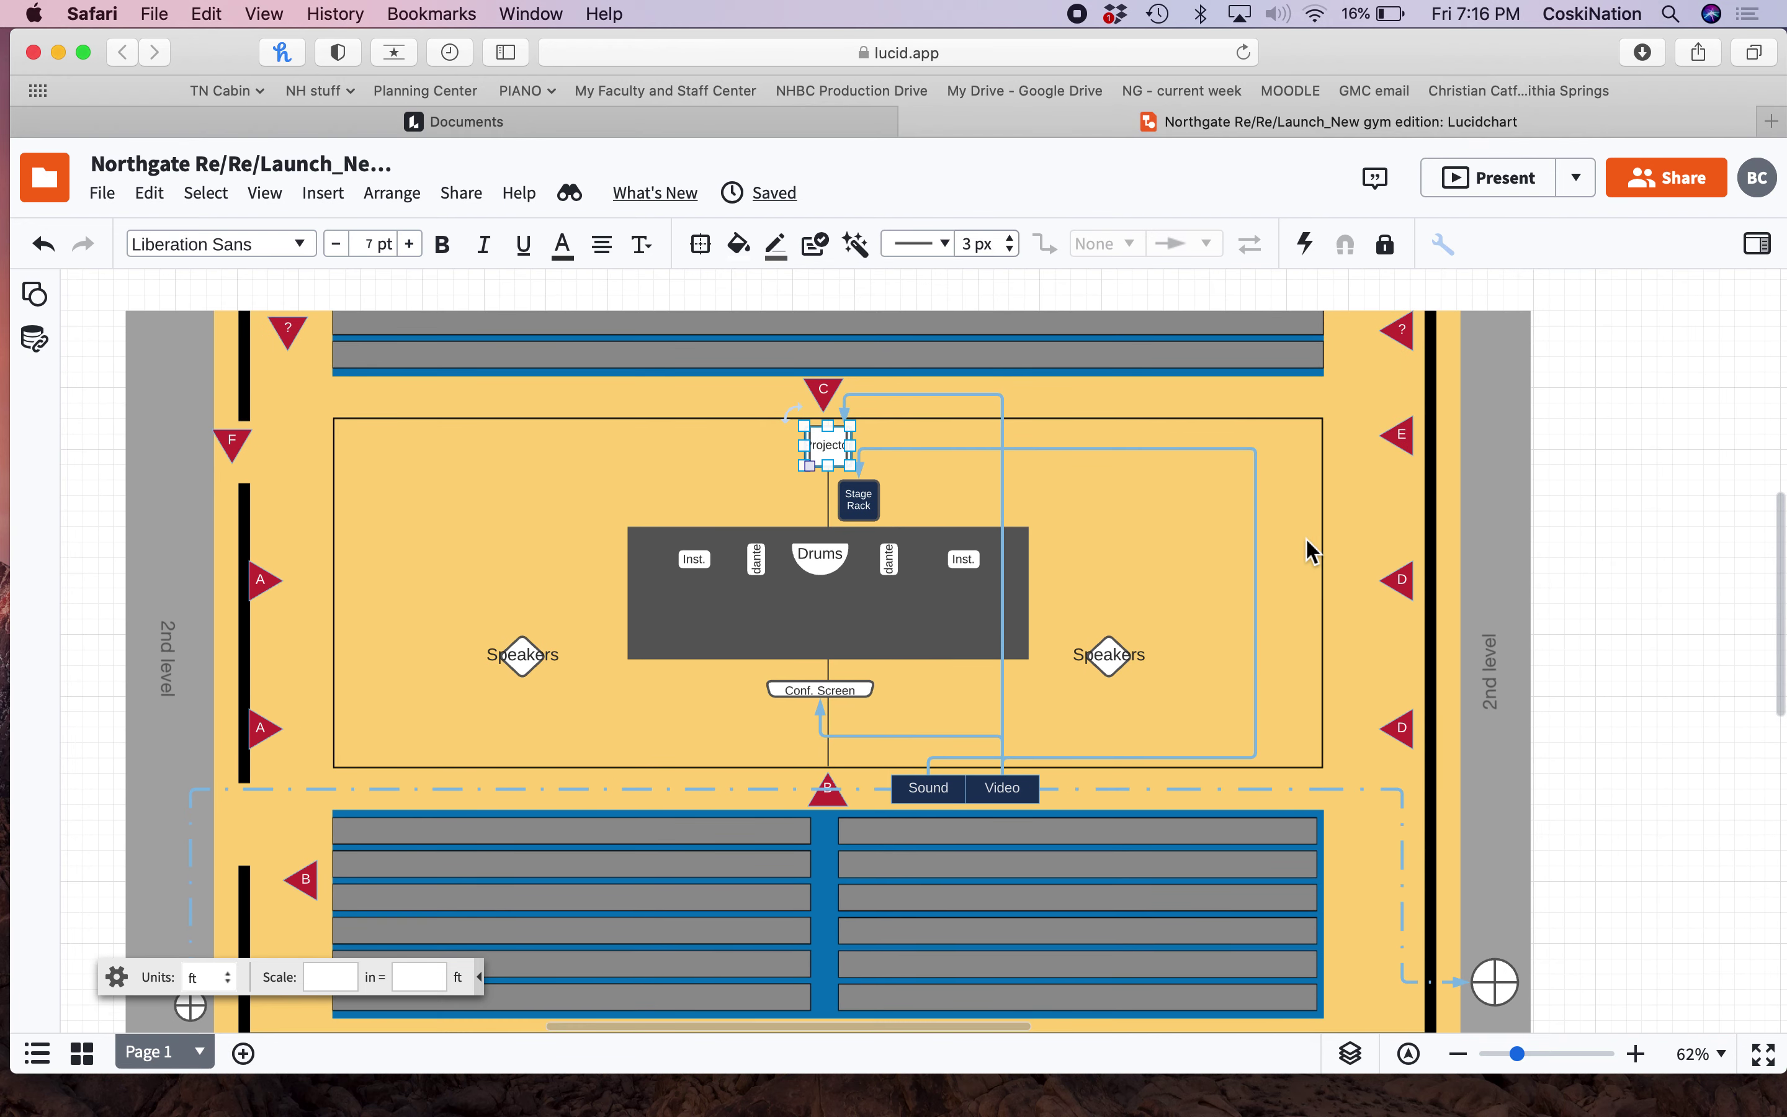
scroll(1260, 606, down, 5)
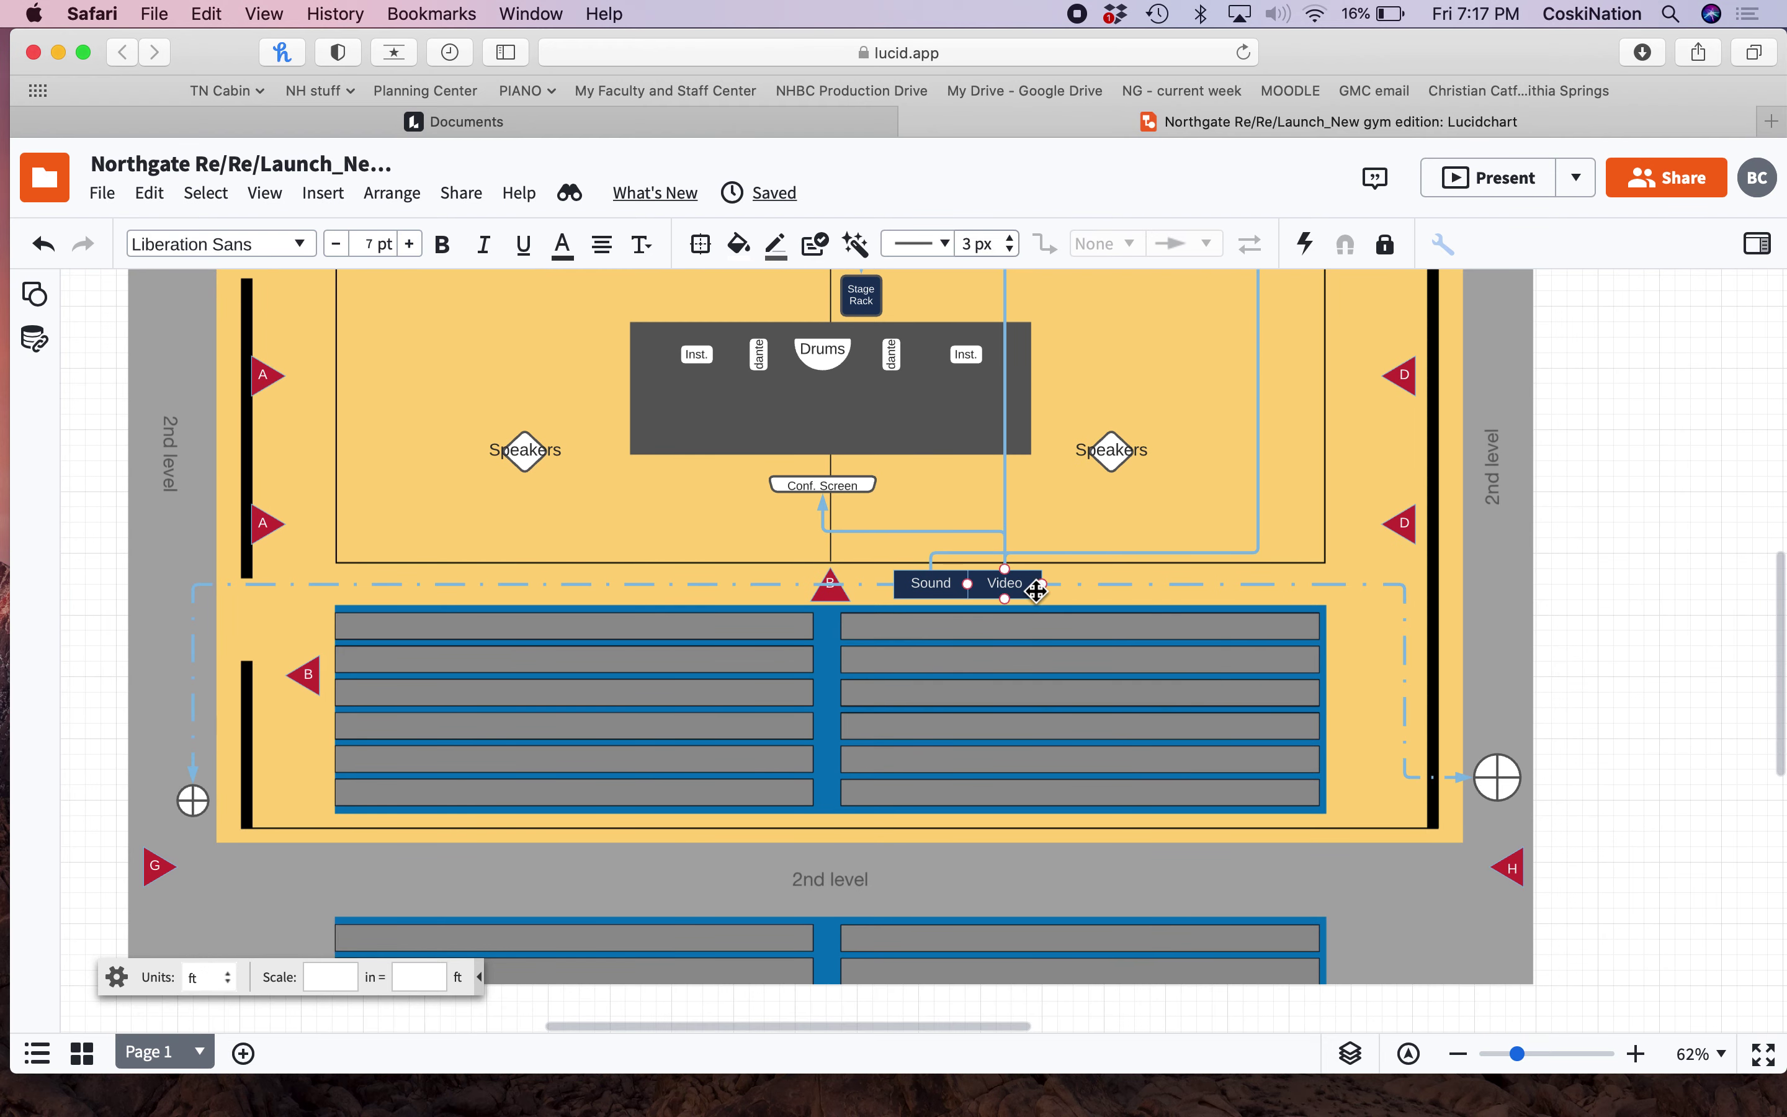
click(1084, 587)
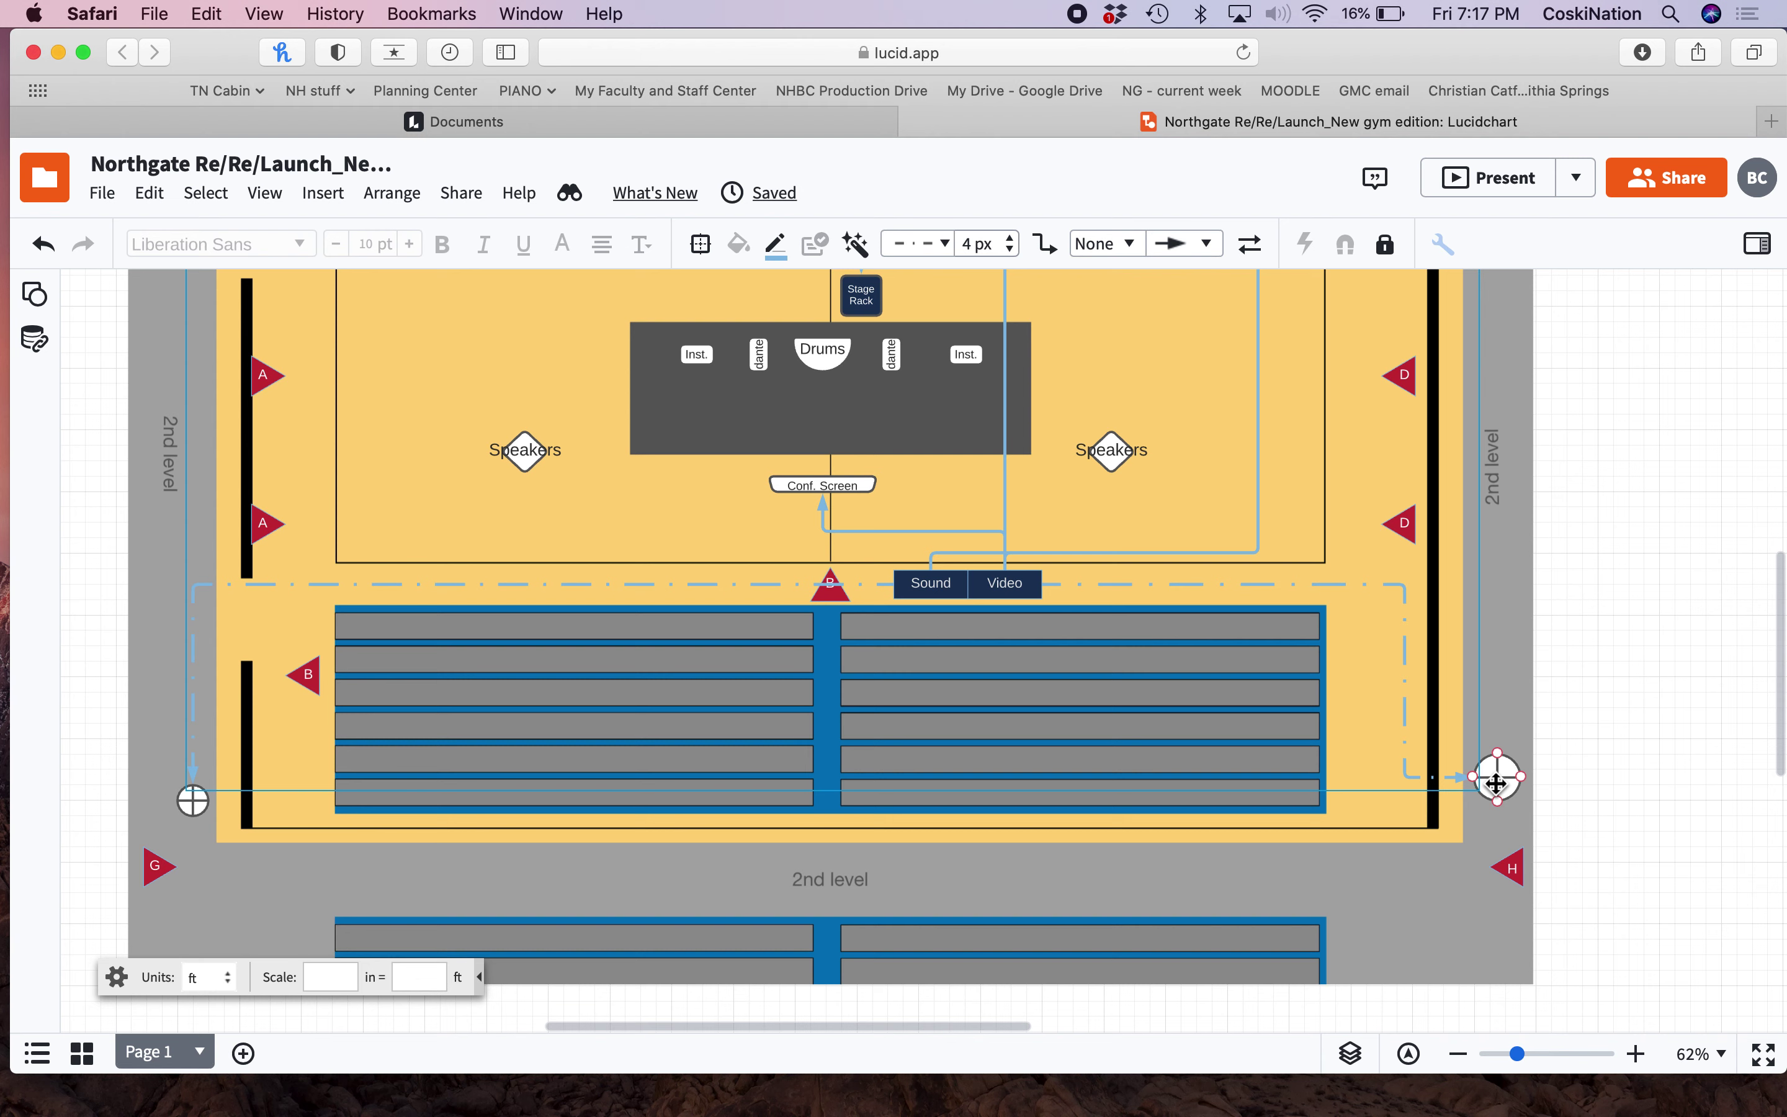
click(983, 591)
click(934, 583)
Step: Hide the Signal layer and close the layer list, leaving the stage and seating plan in view
click(1350, 1054)
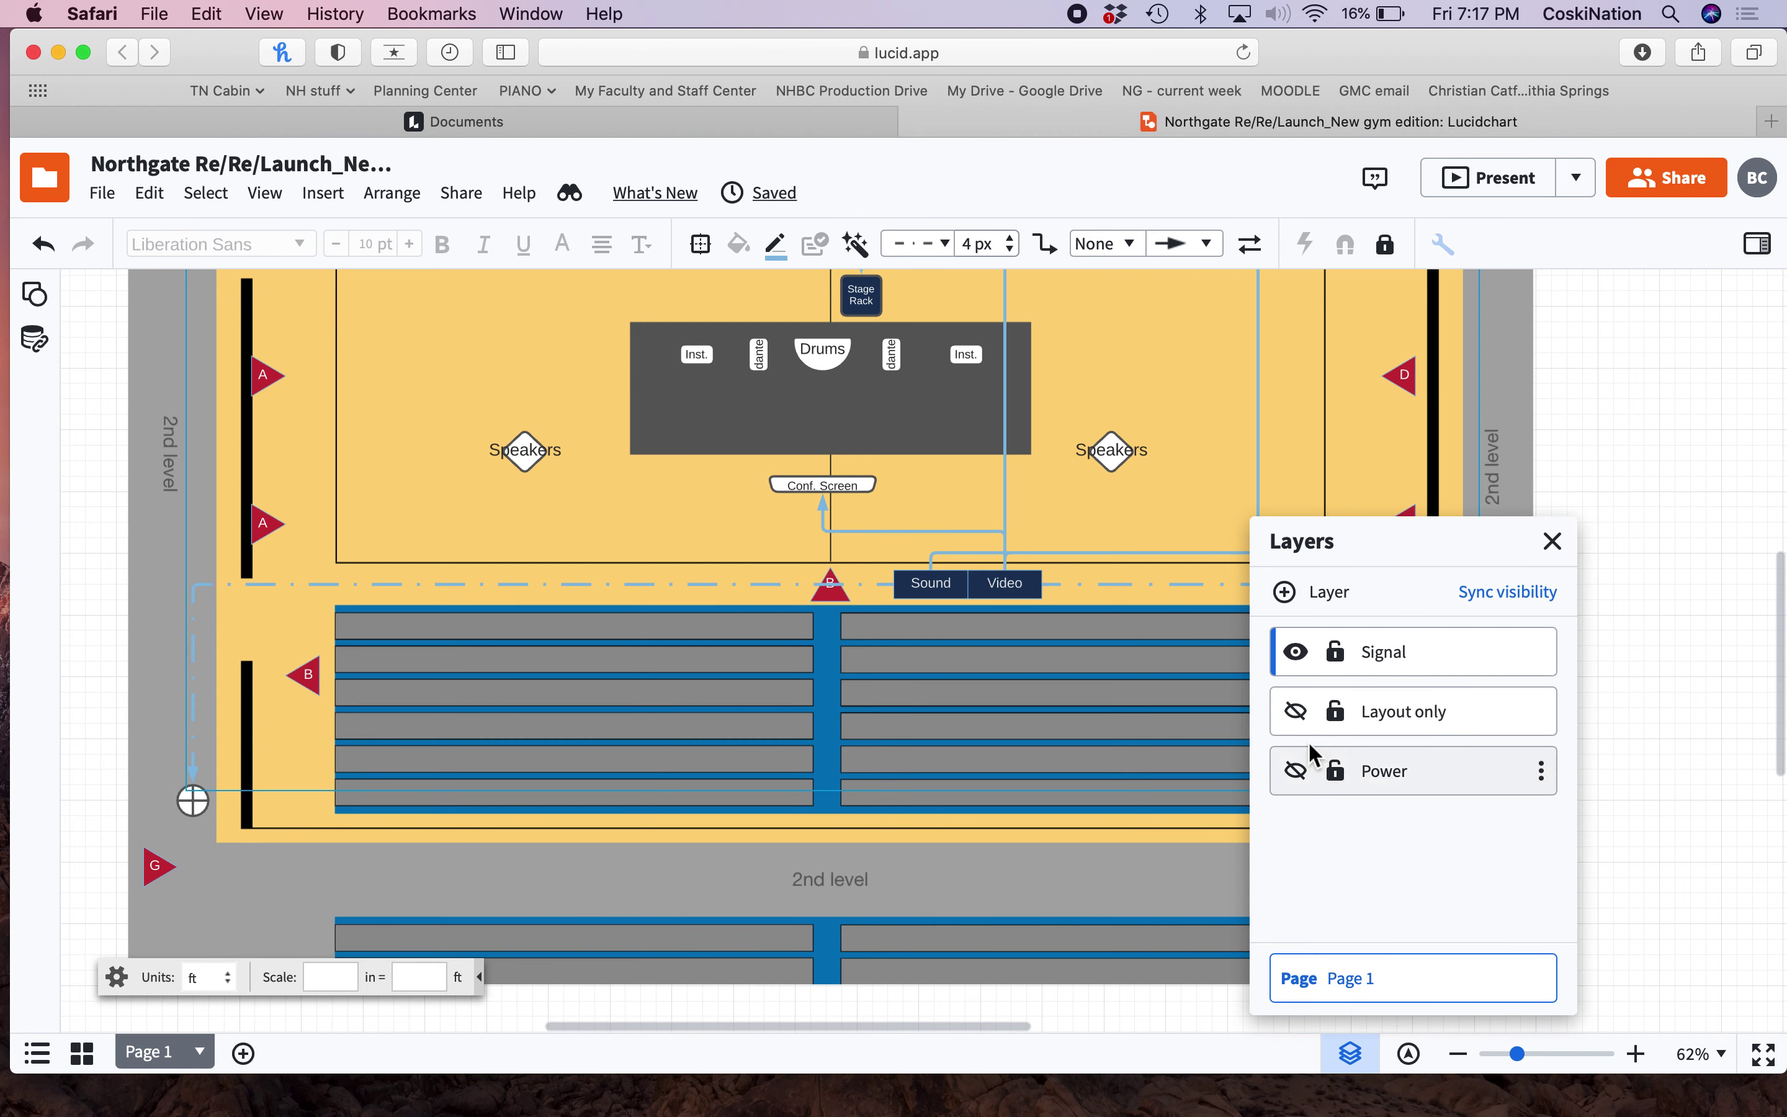
click(1300, 658)
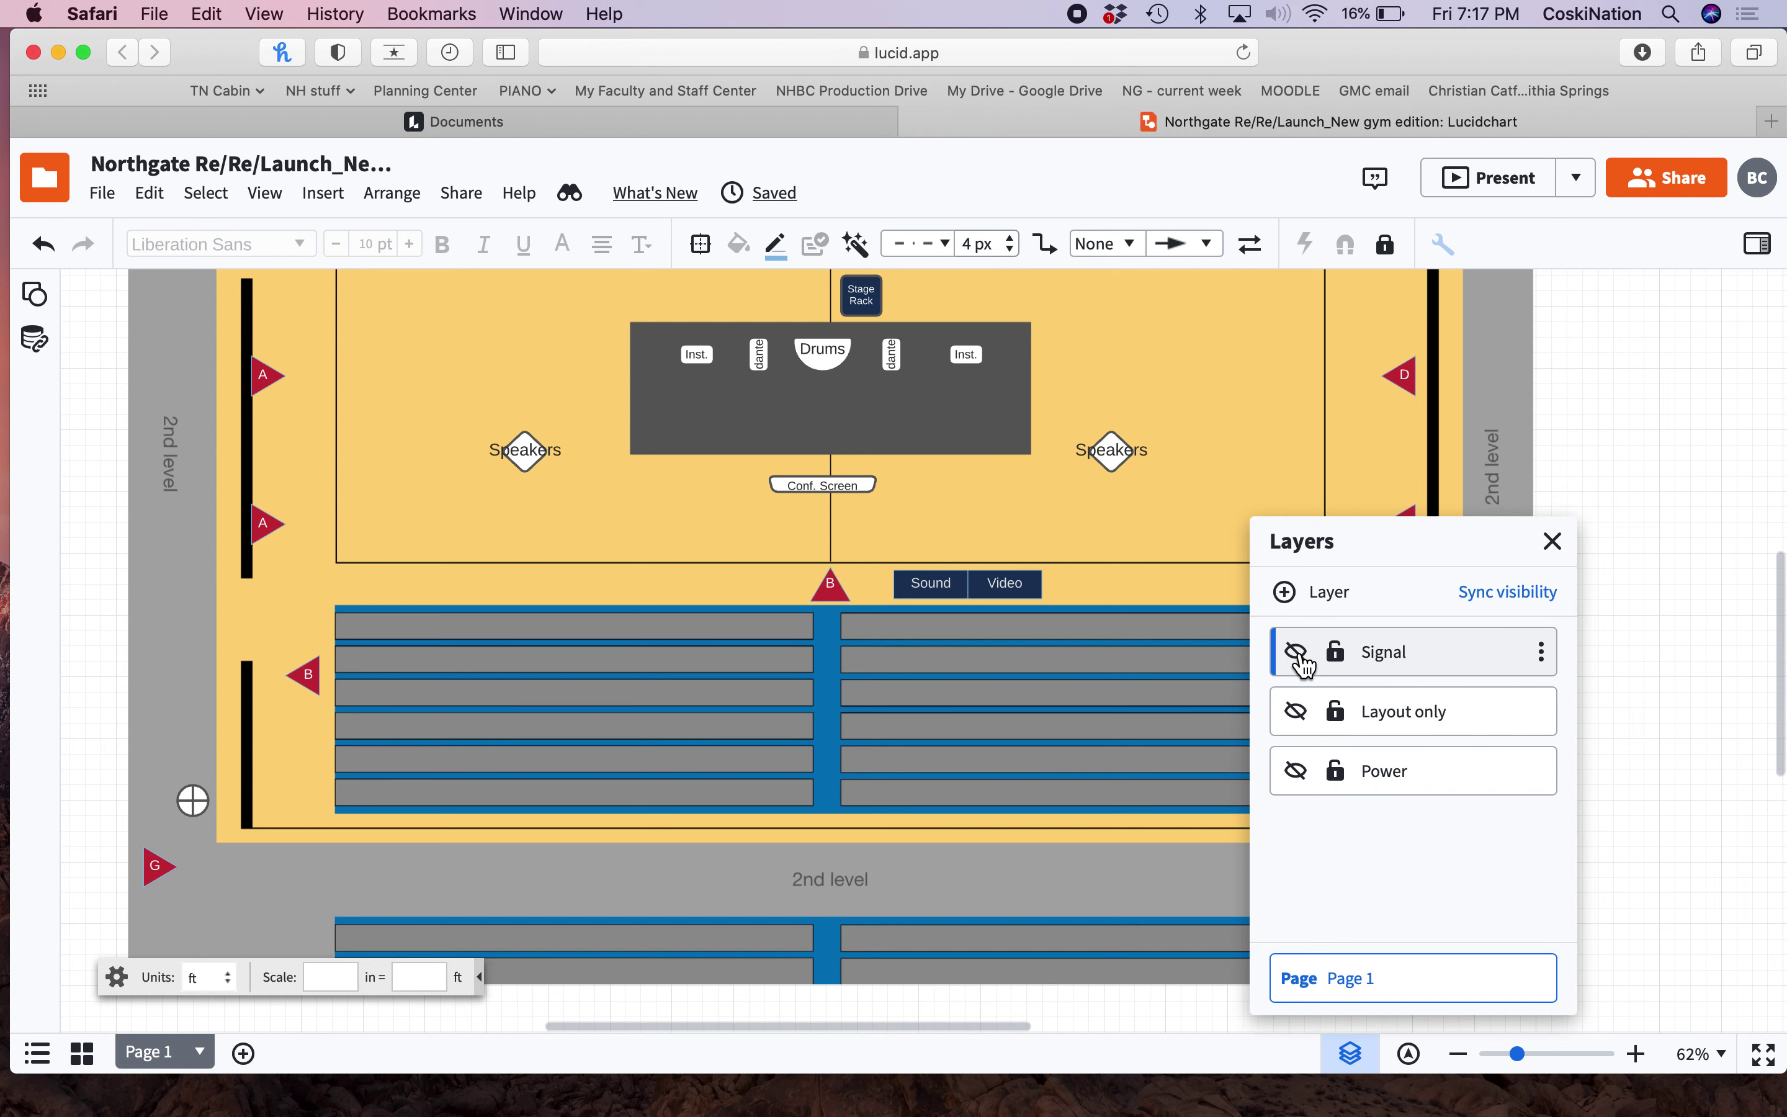
click(1553, 542)
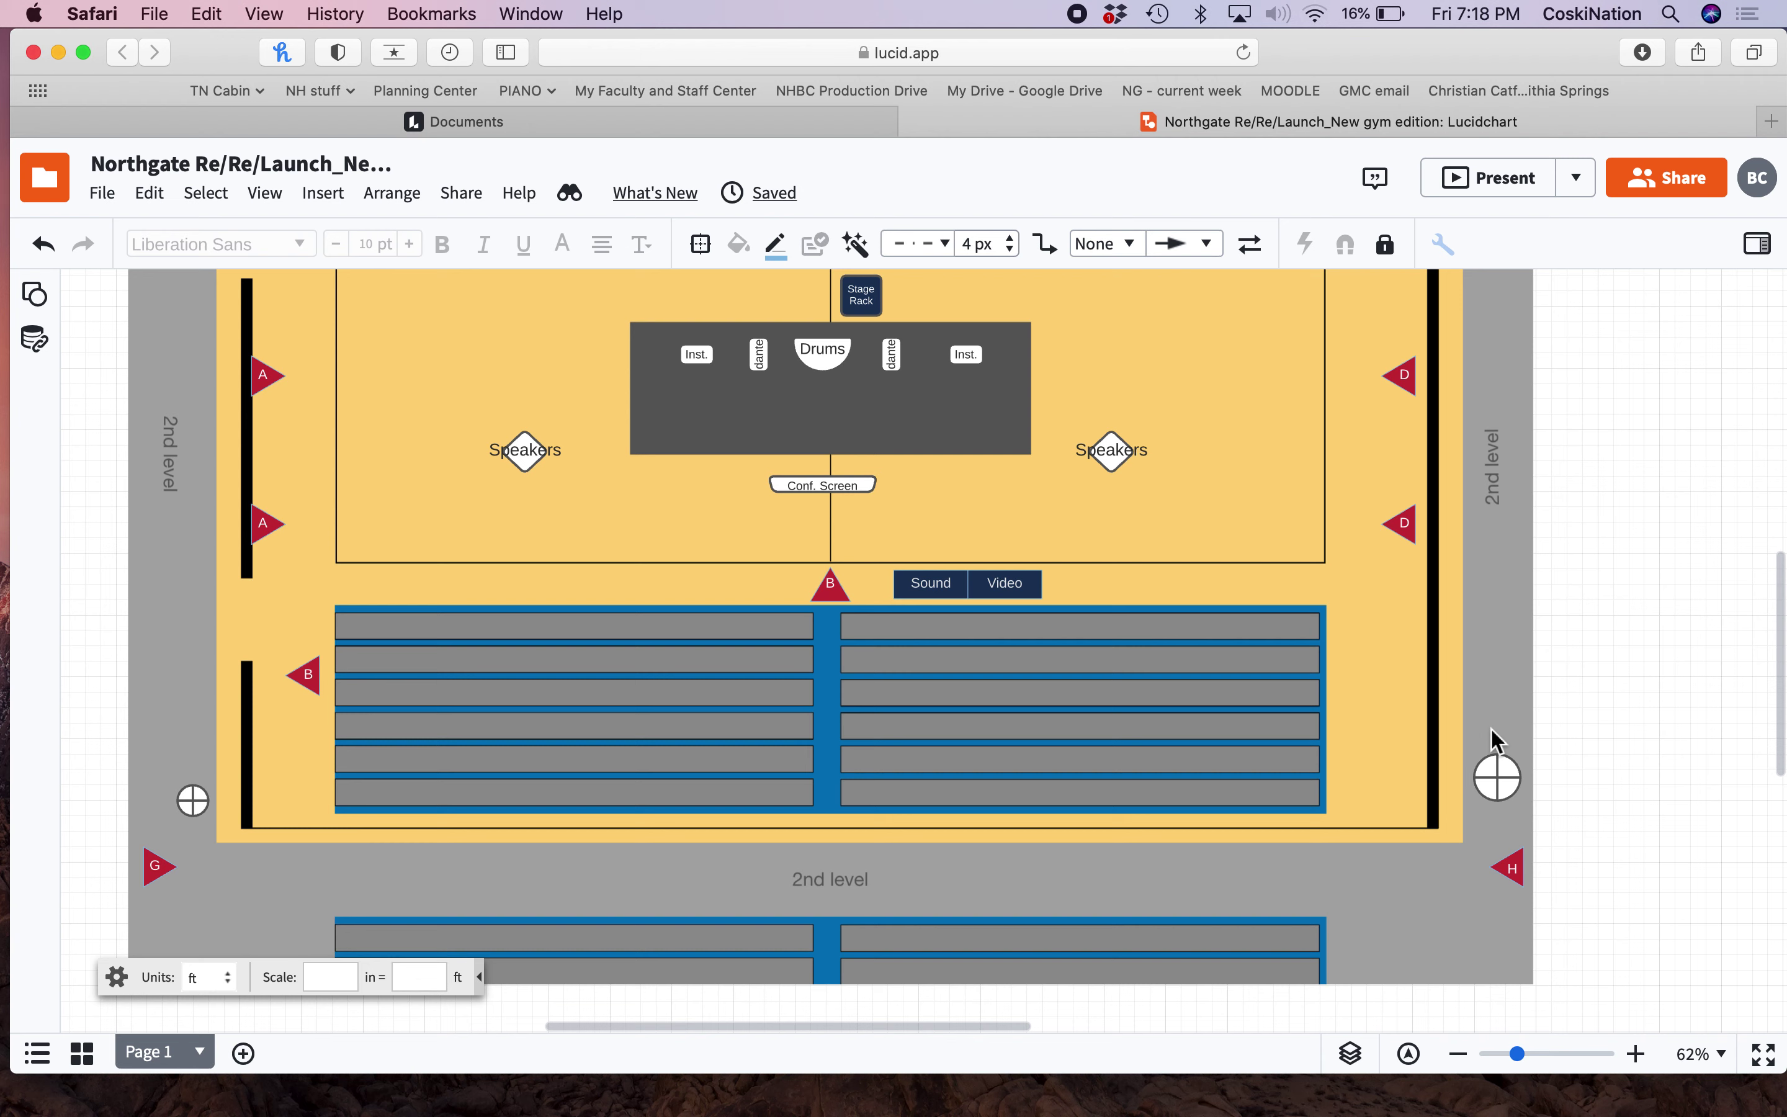
scroll(1493, 739, up, 3)
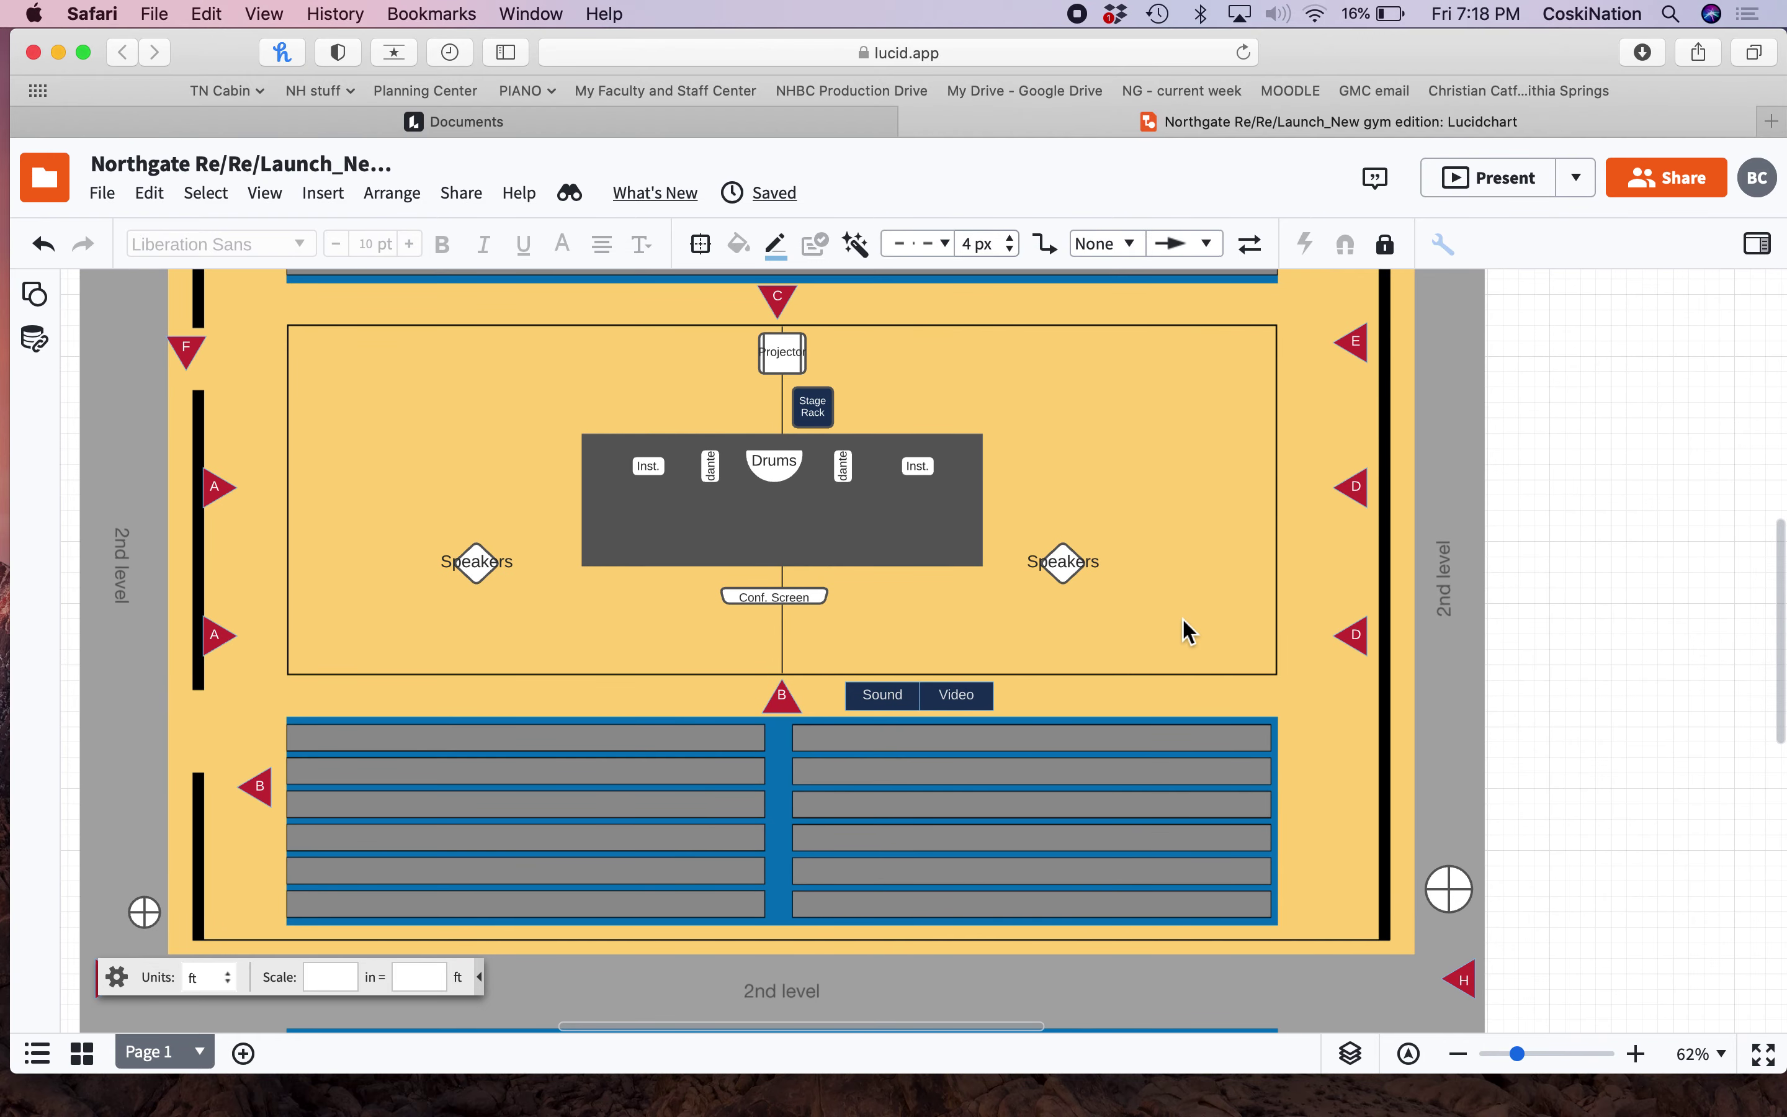